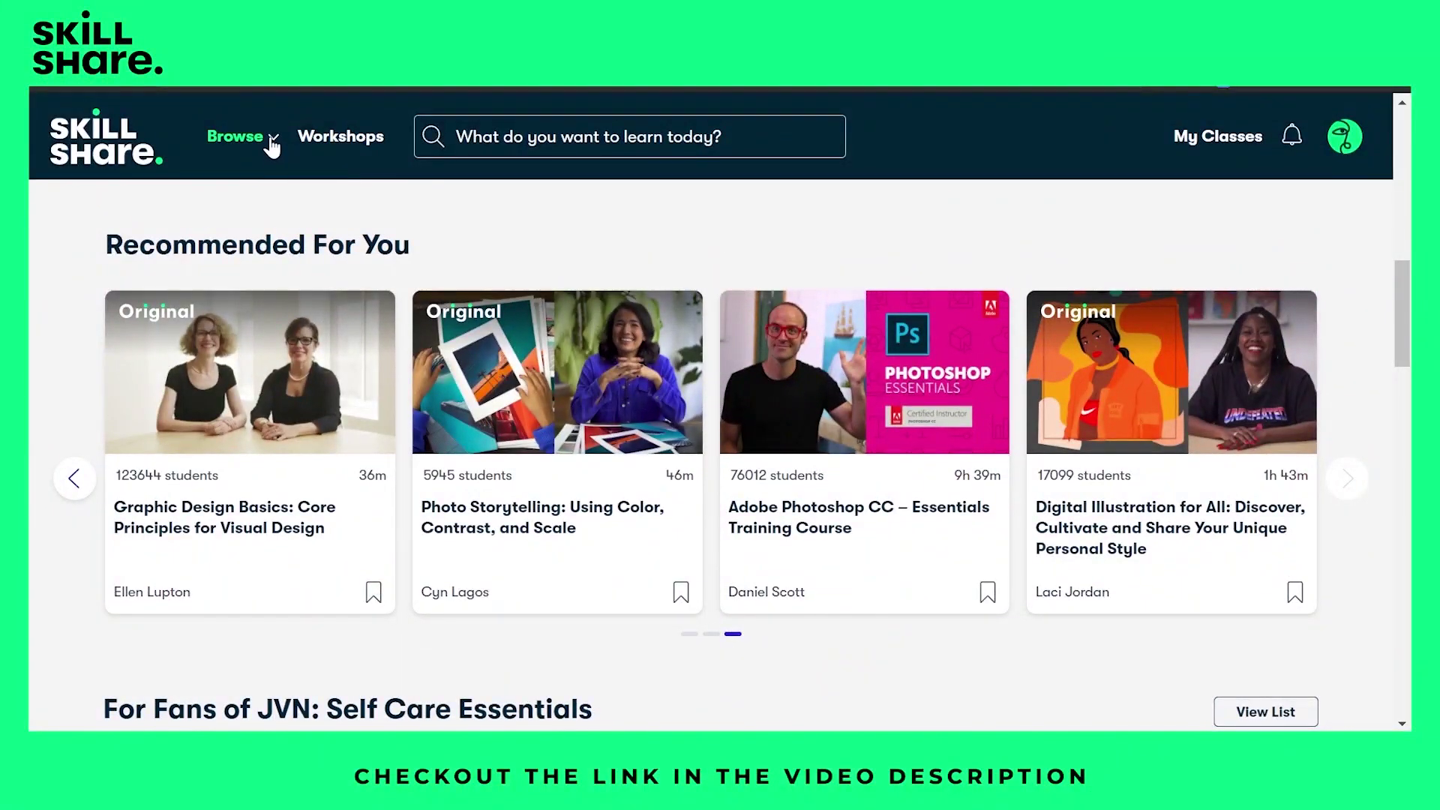
# - Show Skillshare's Browse categories to reach the illustration class list
pyautogui.click(272, 143)
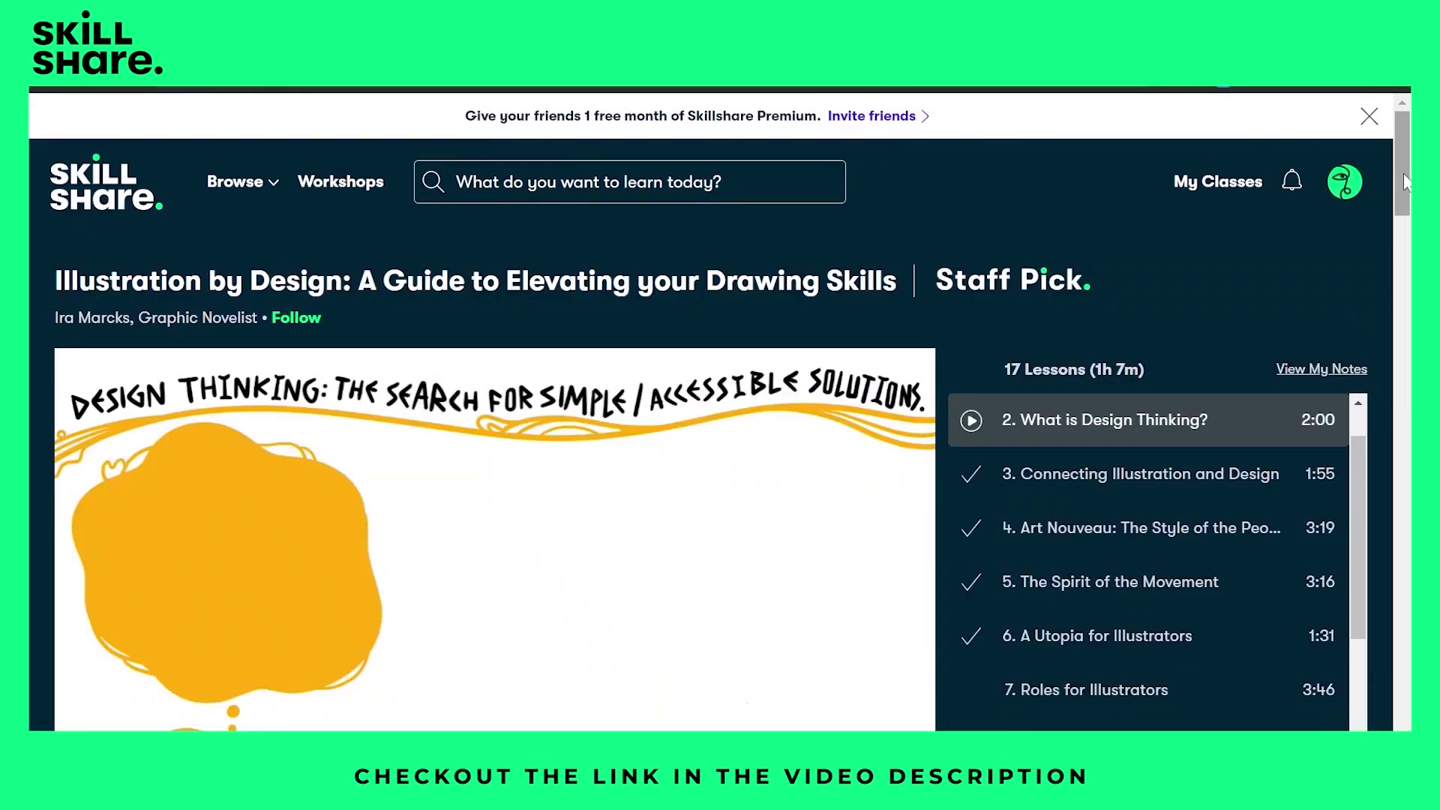
# - Scroll through the Illustration by Design class page and its lesson list
pyautogui.moveTo(1403, 172); pyautogui.dragTo(1396, 226)
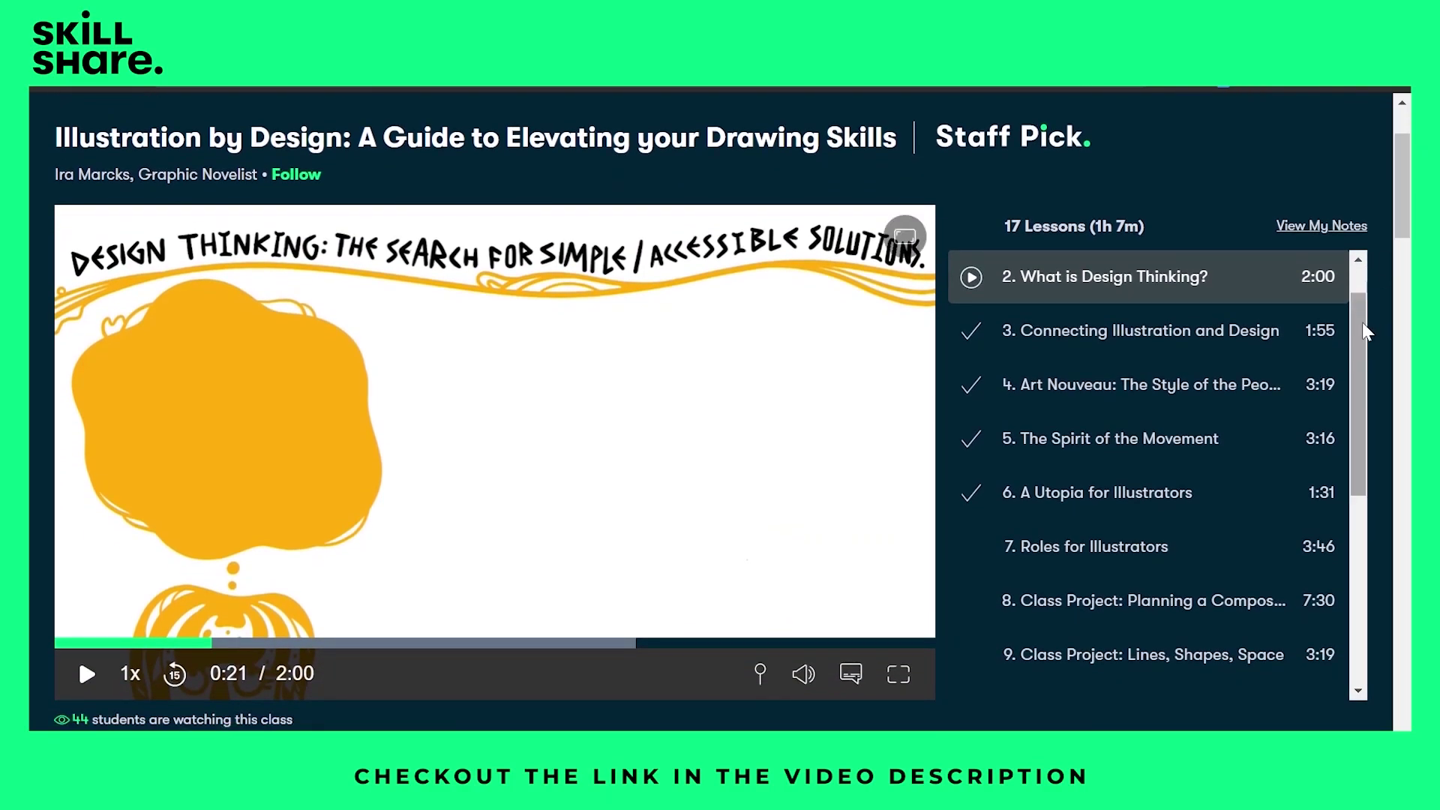
pyautogui.moveTo(1365, 331); pyautogui.dragTo(1365, 306)
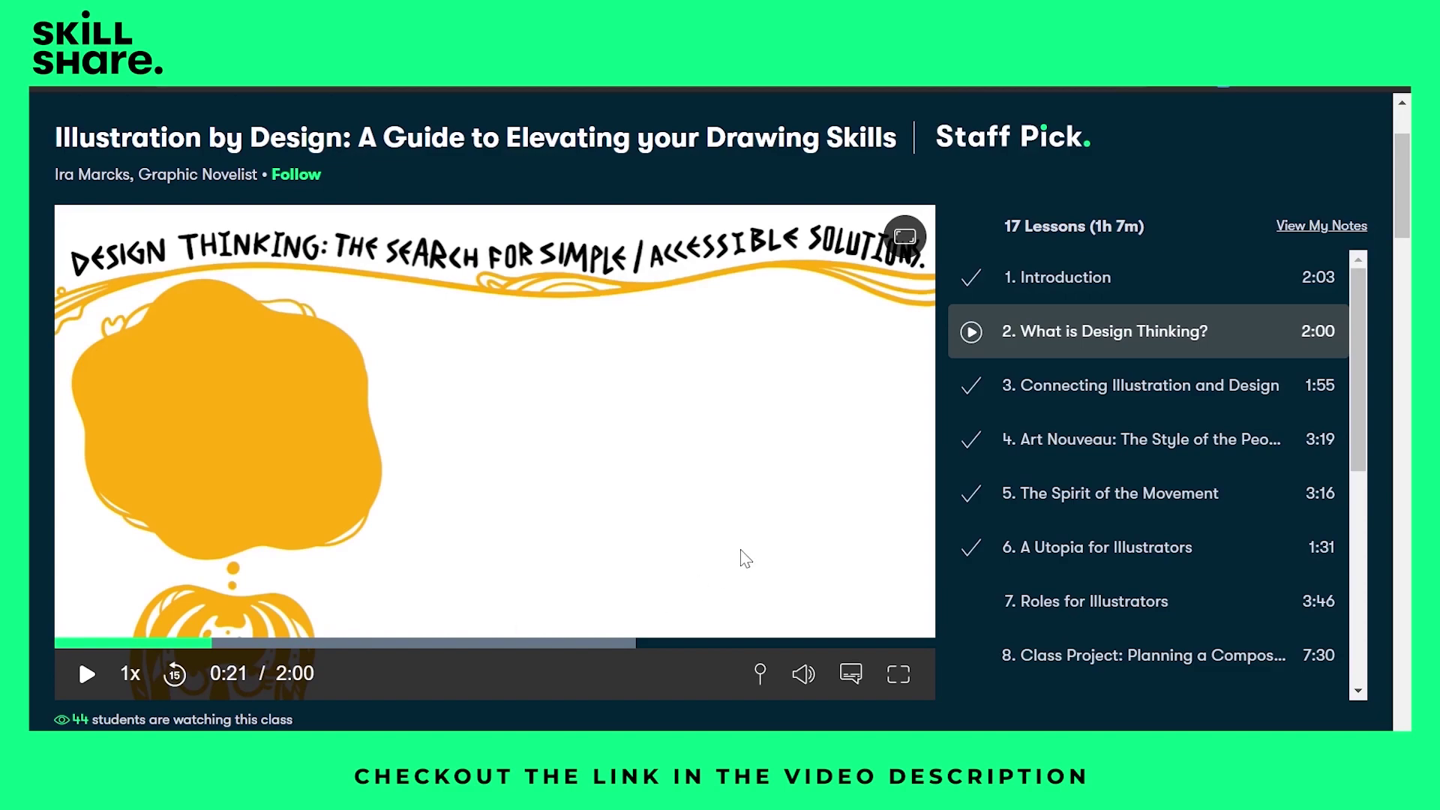
pyautogui.moveTo(1401, 216); pyautogui.dragTo(1402, 314)
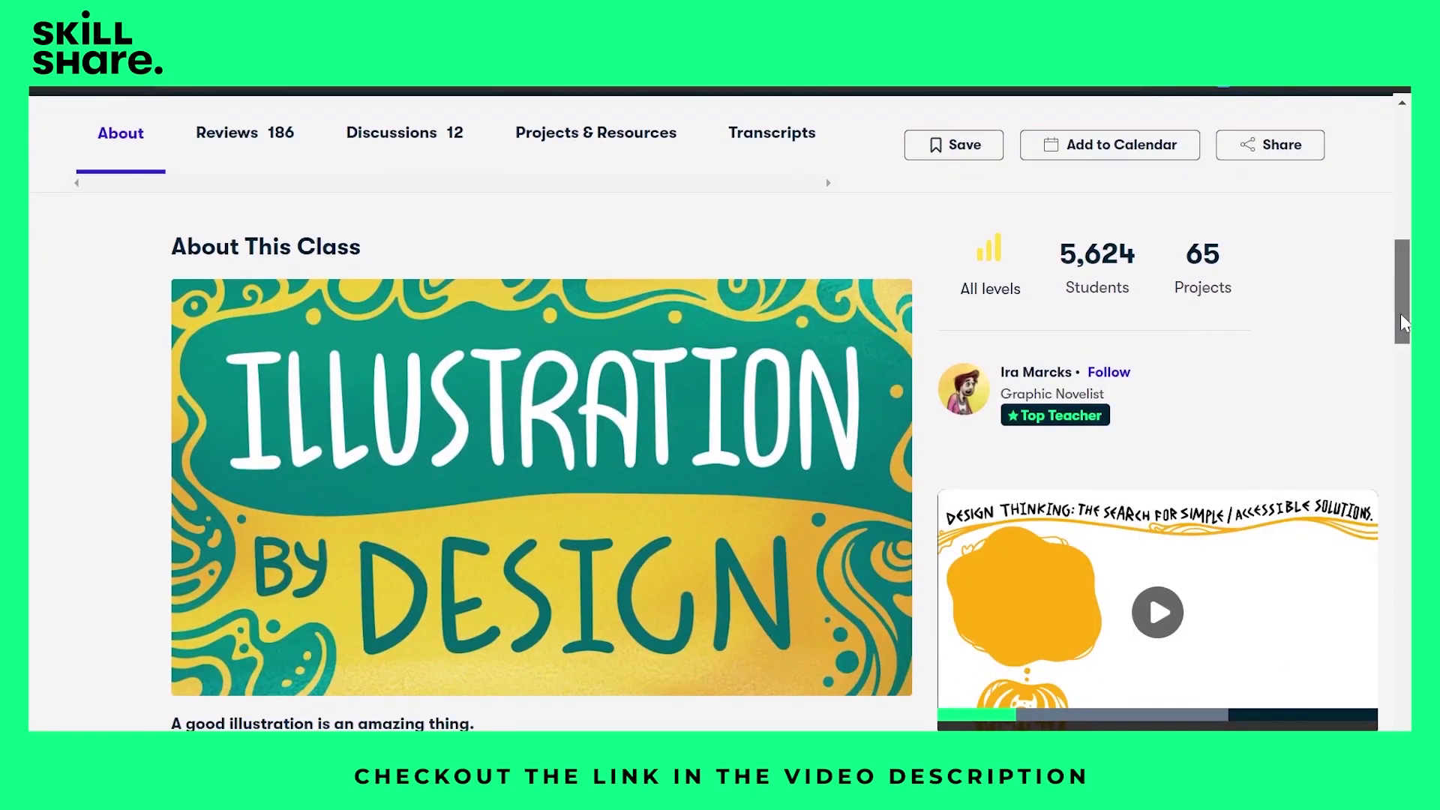
pyautogui.moveTo(1357, 519)
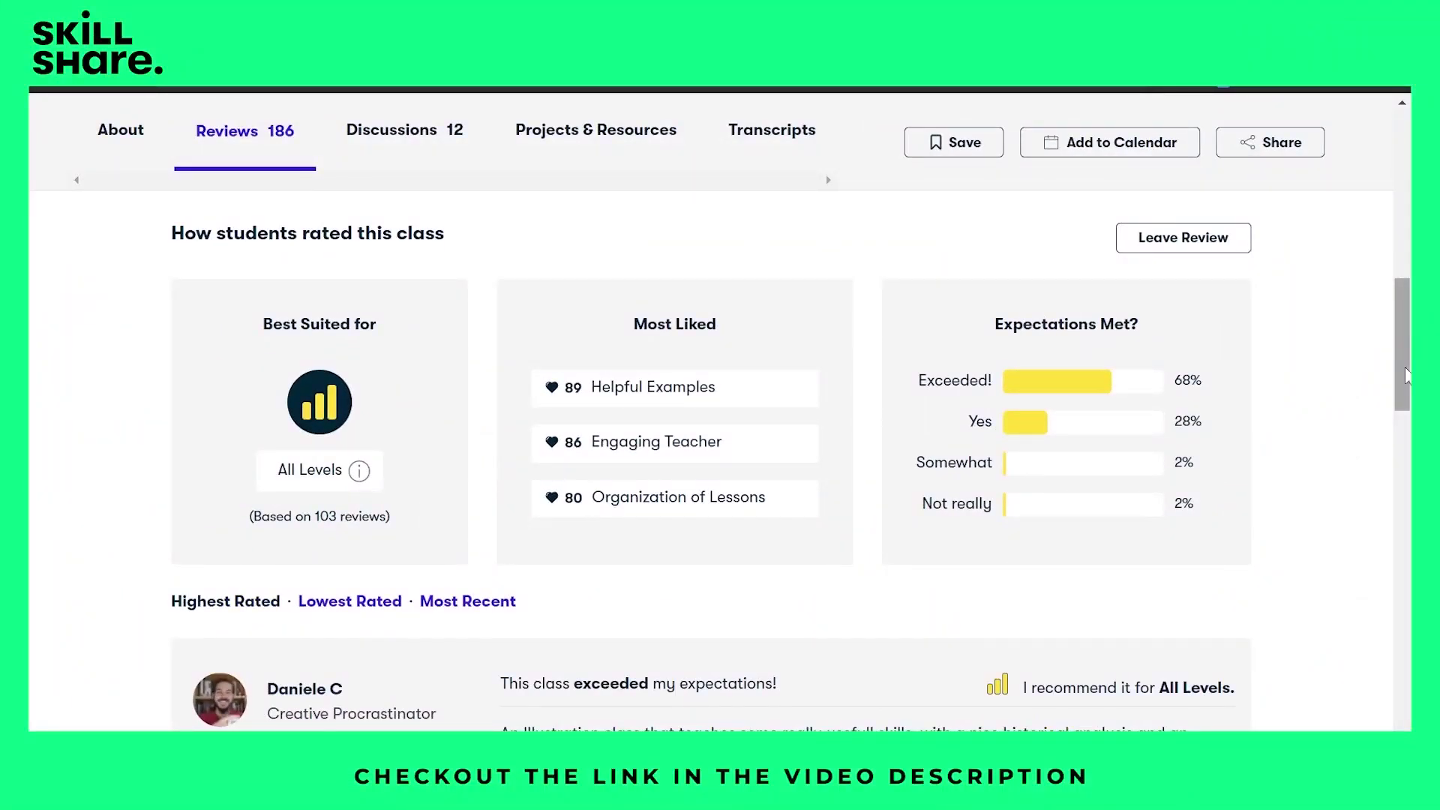
pyautogui.moveTo(1403, 368); pyautogui.dragTo(1409, 467)
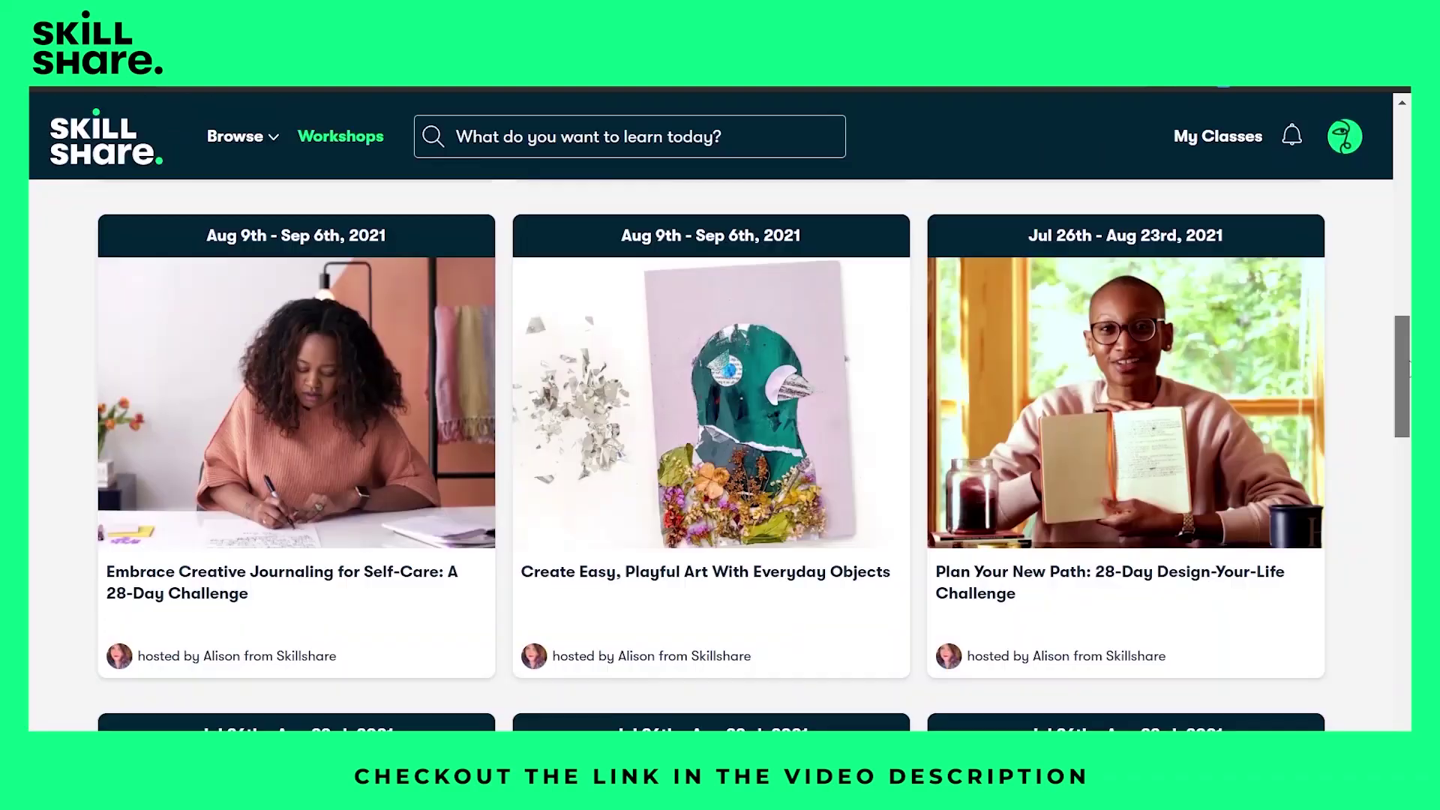
# - Scroll down through the Skillshare workshop cards
pyautogui.scroll(-4, 711, 455)
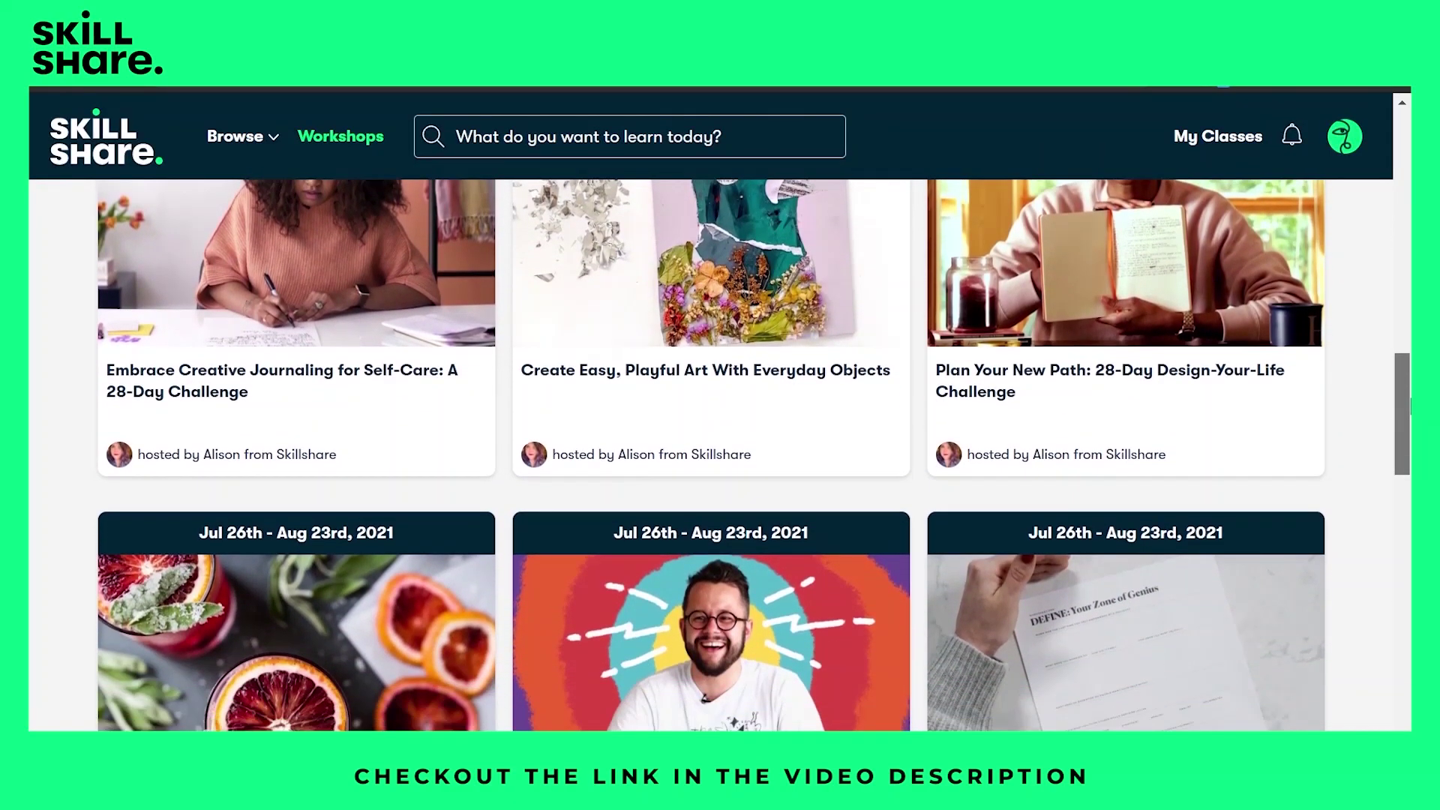
pyautogui.scroll(-5, 711, 455)
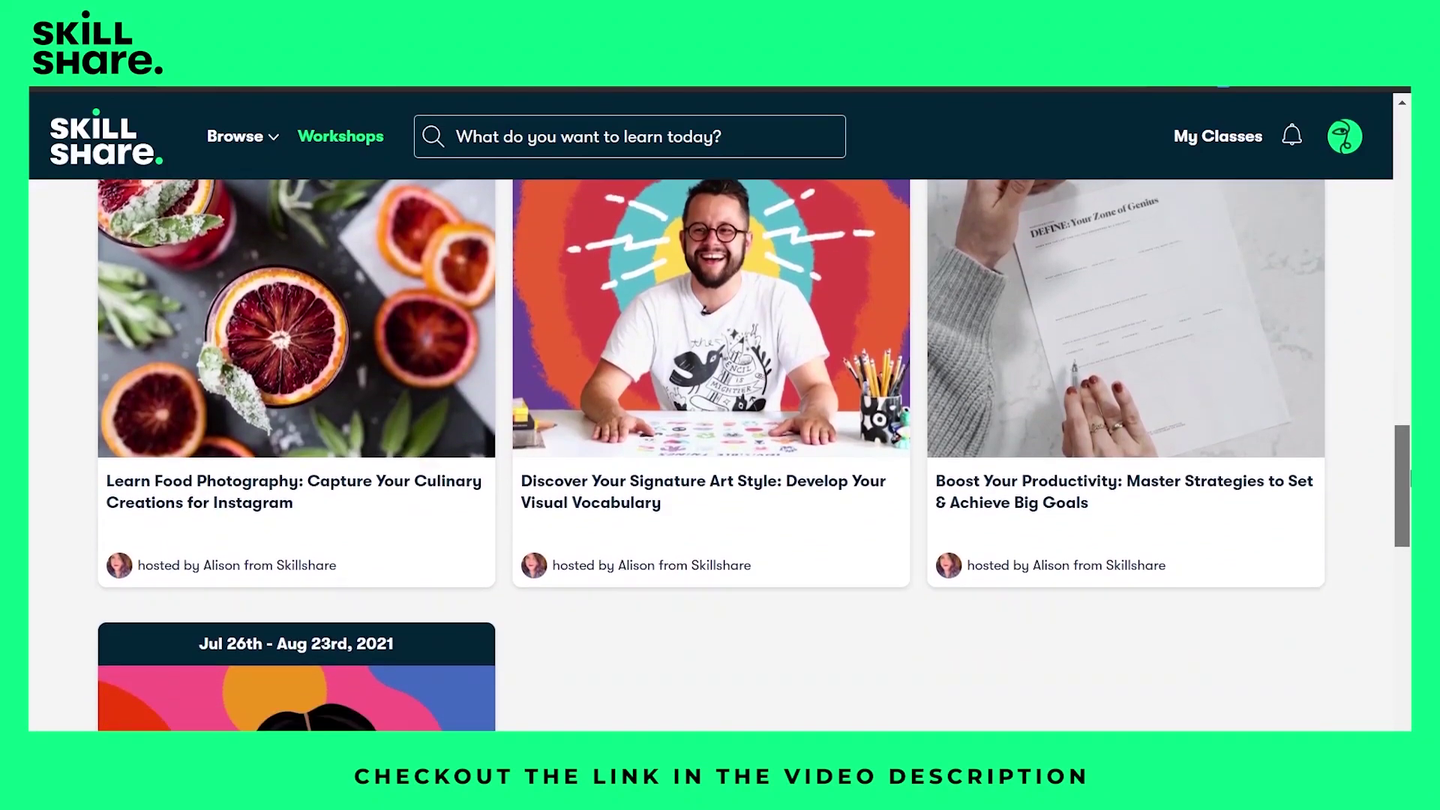
pyautogui.scroll(-3, 711, 454)
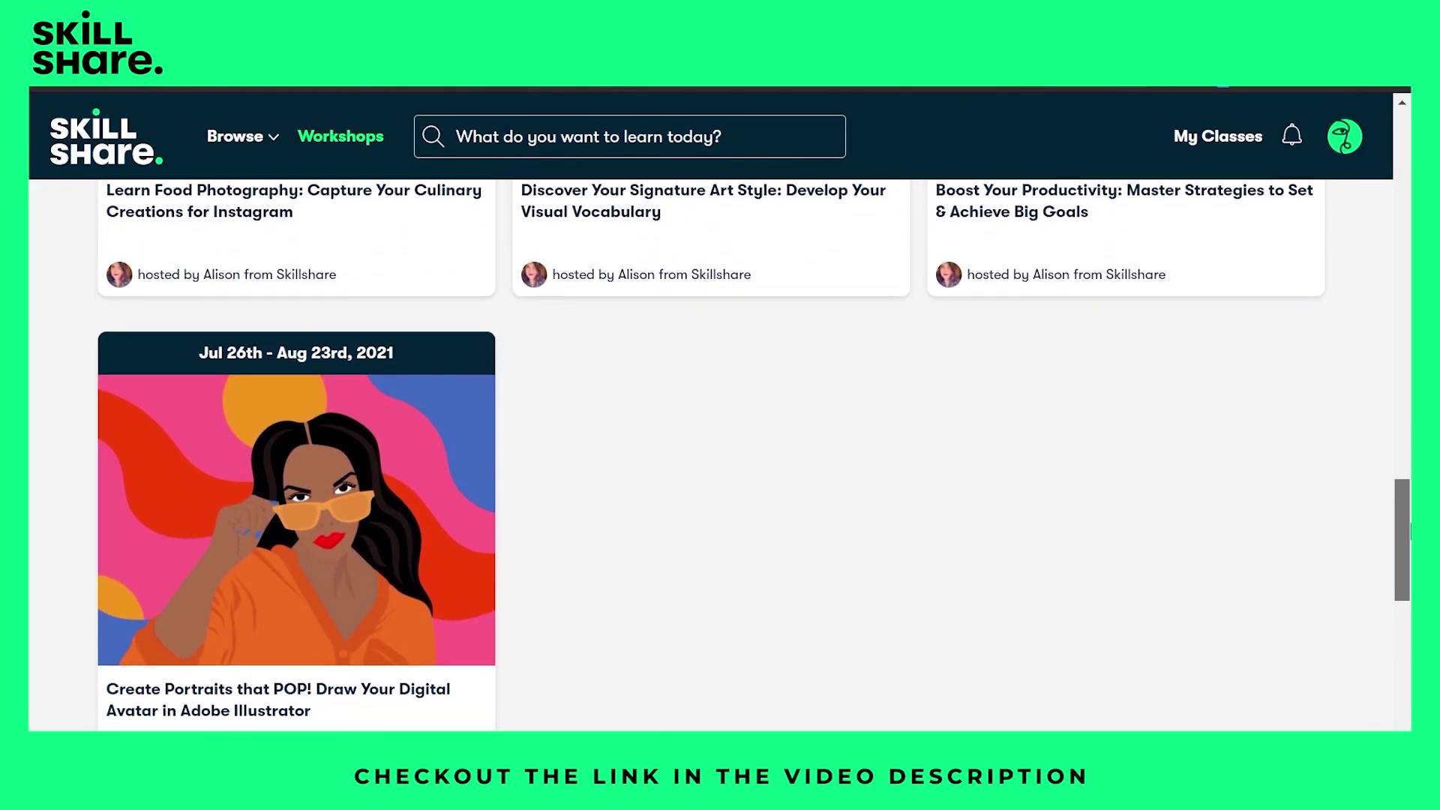
pyautogui.scroll(-2, 712, 455)
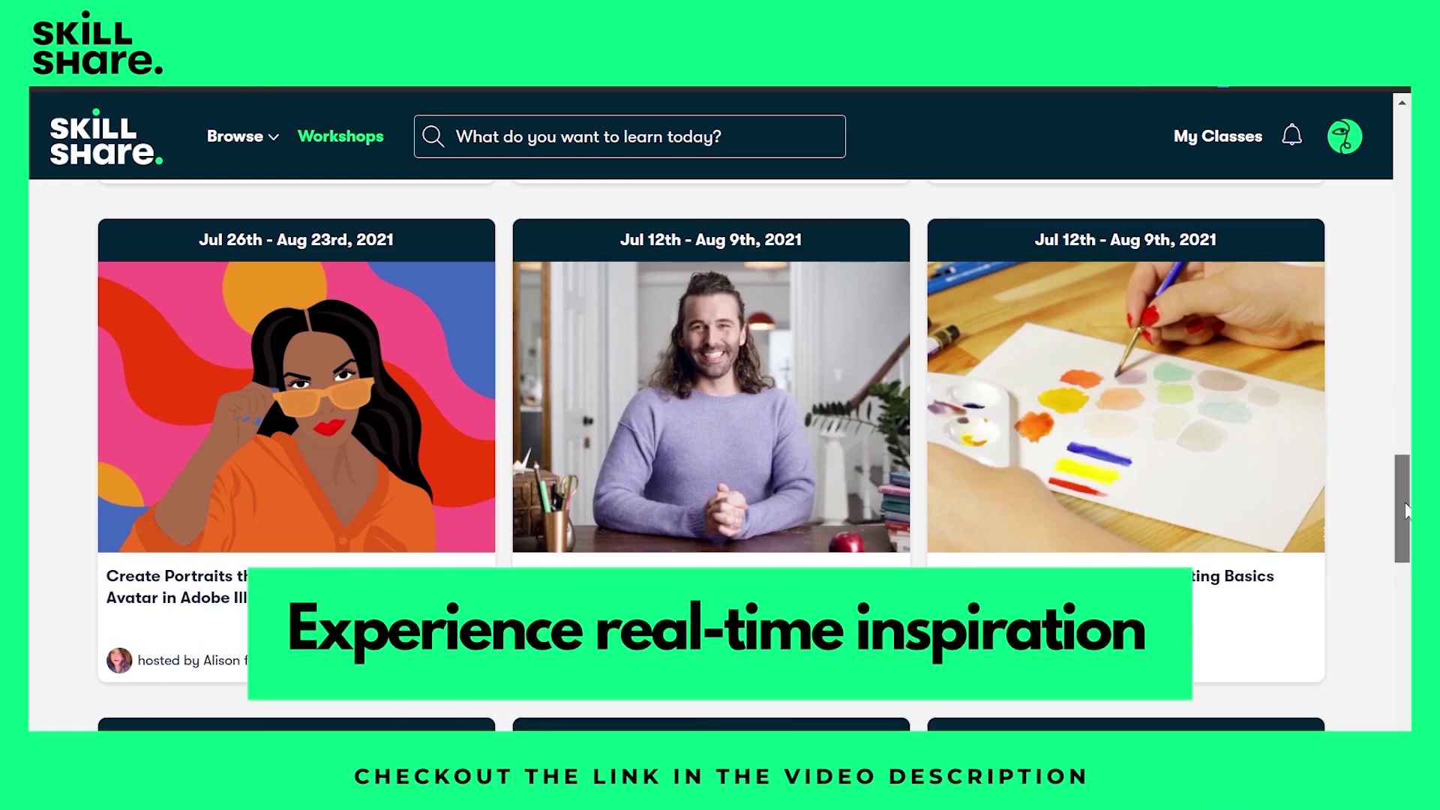
pyautogui.scroll(-3, 1407, 512)
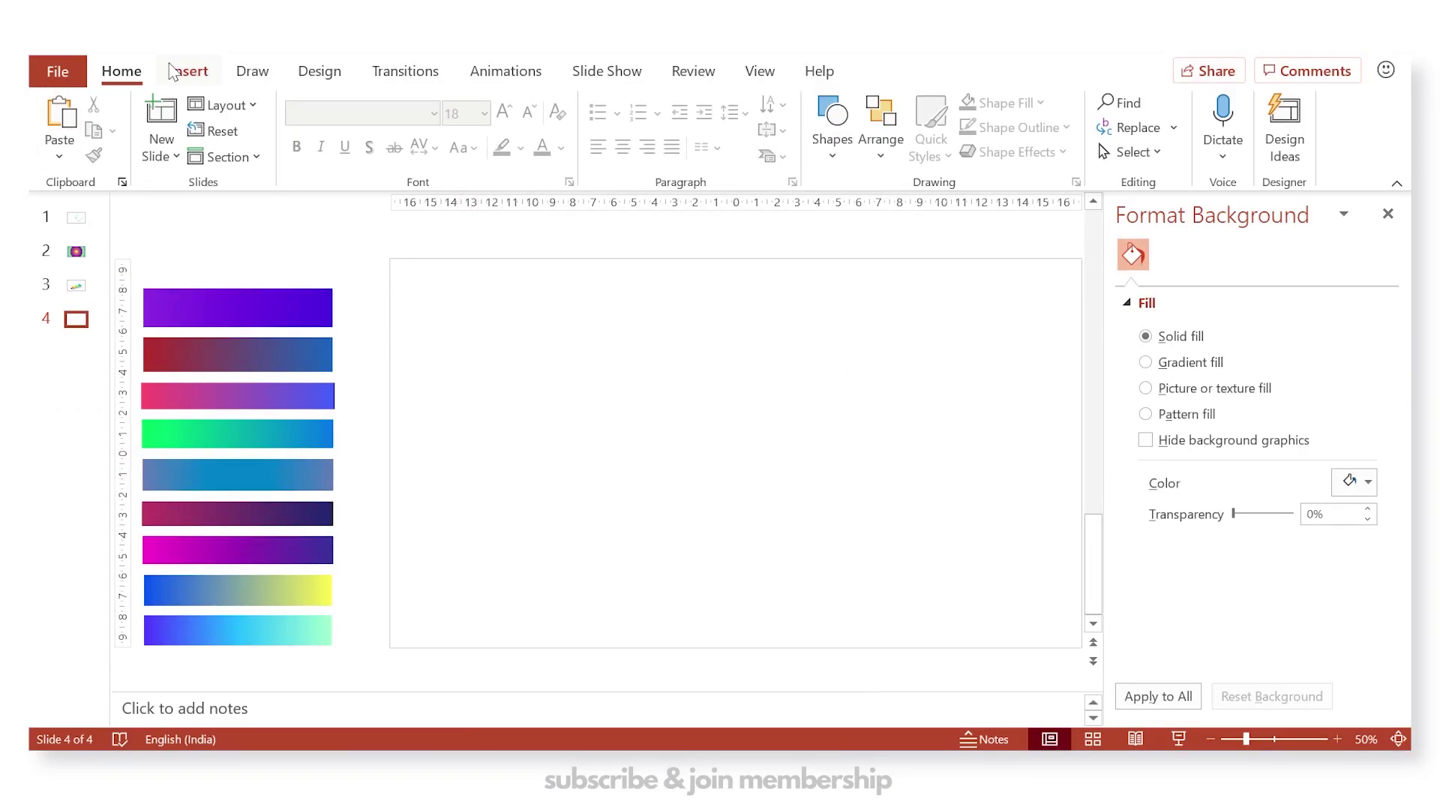
# - Draw a large oval circle on slide 4, aligned with the top edge
pyautogui.click(171, 72)
pyautogui.click(372, 120)
pyautogui.click(379, 423)
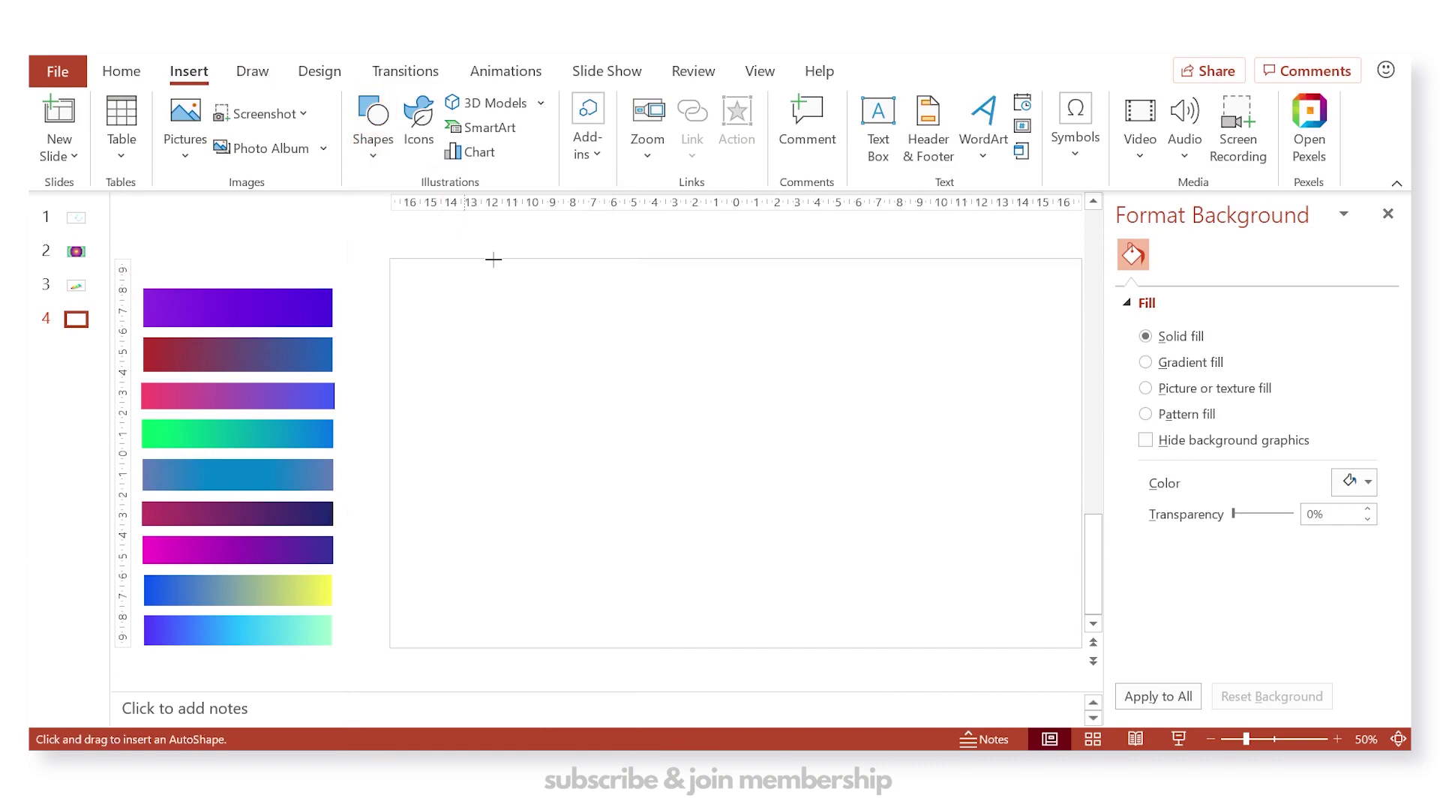
pyautogui.moveTo(605, 283); pyautogui.dragTo(980, 582)
pyautogui.moveTo(838, 498); pyautogui.dragTo(780, 474)
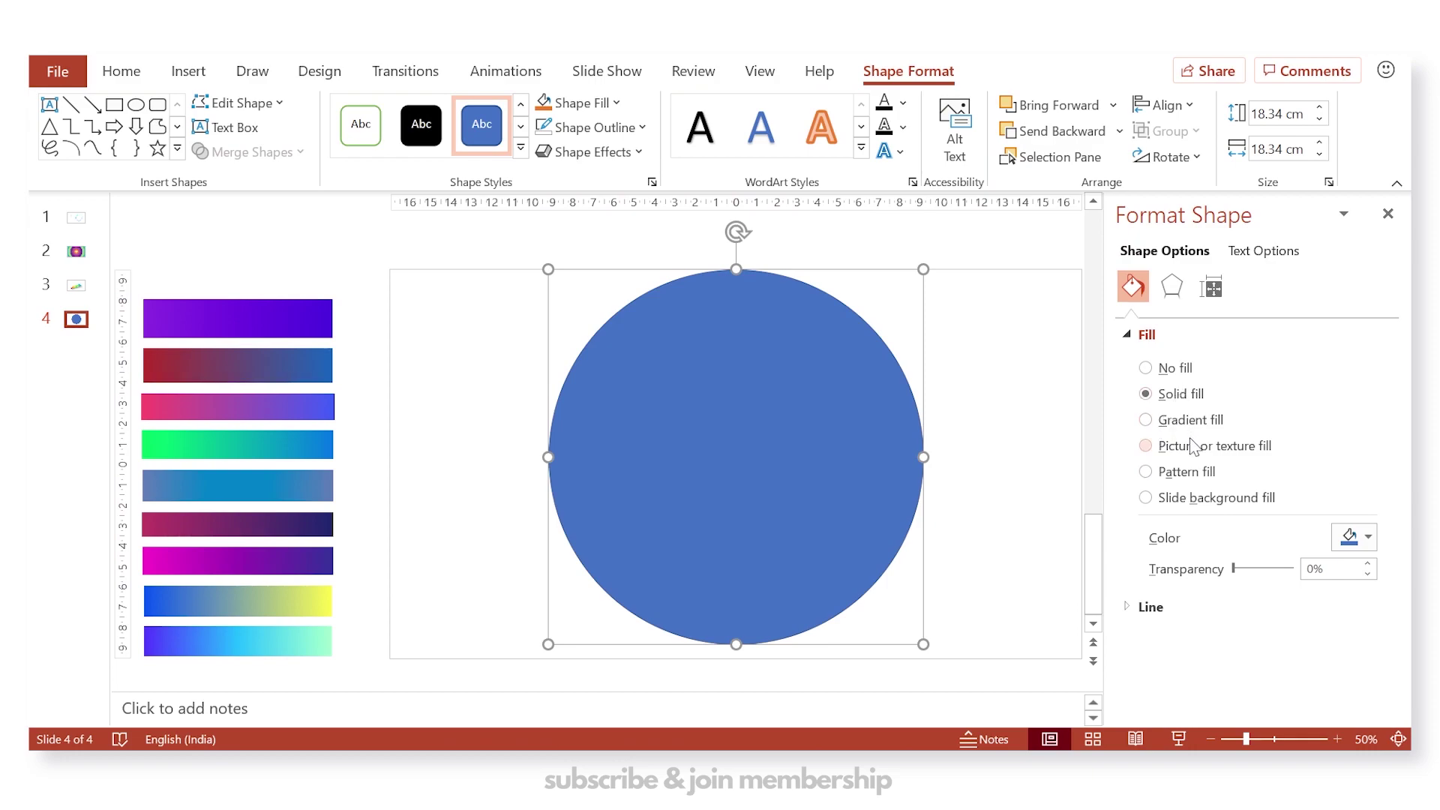
# - Remove the circle's outline
pyautogui.moveTo(1389, 469); pyautogui.dragTo(1370, 593)
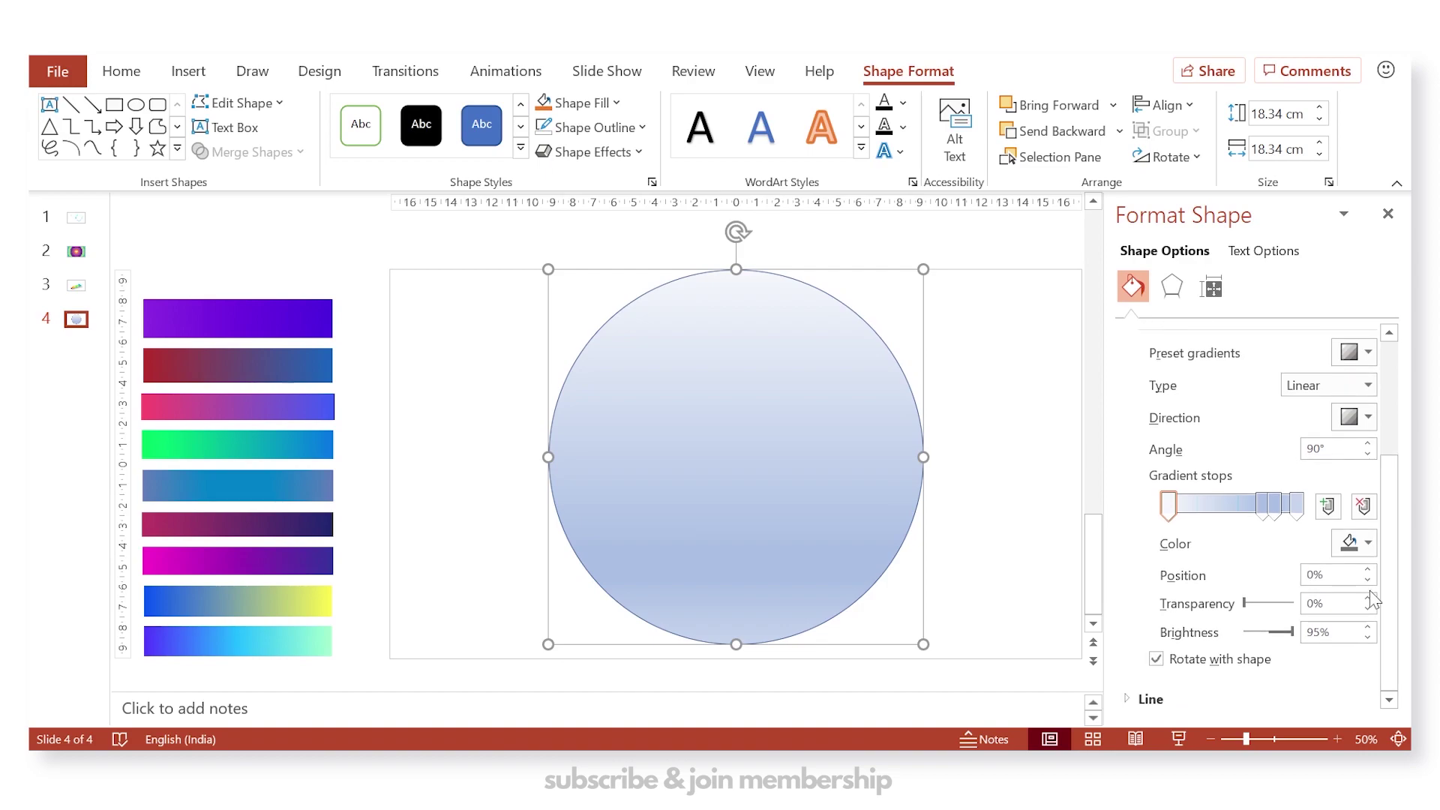
pyautogui.click(1167, 693)
pyautogui.click(1178, 630)
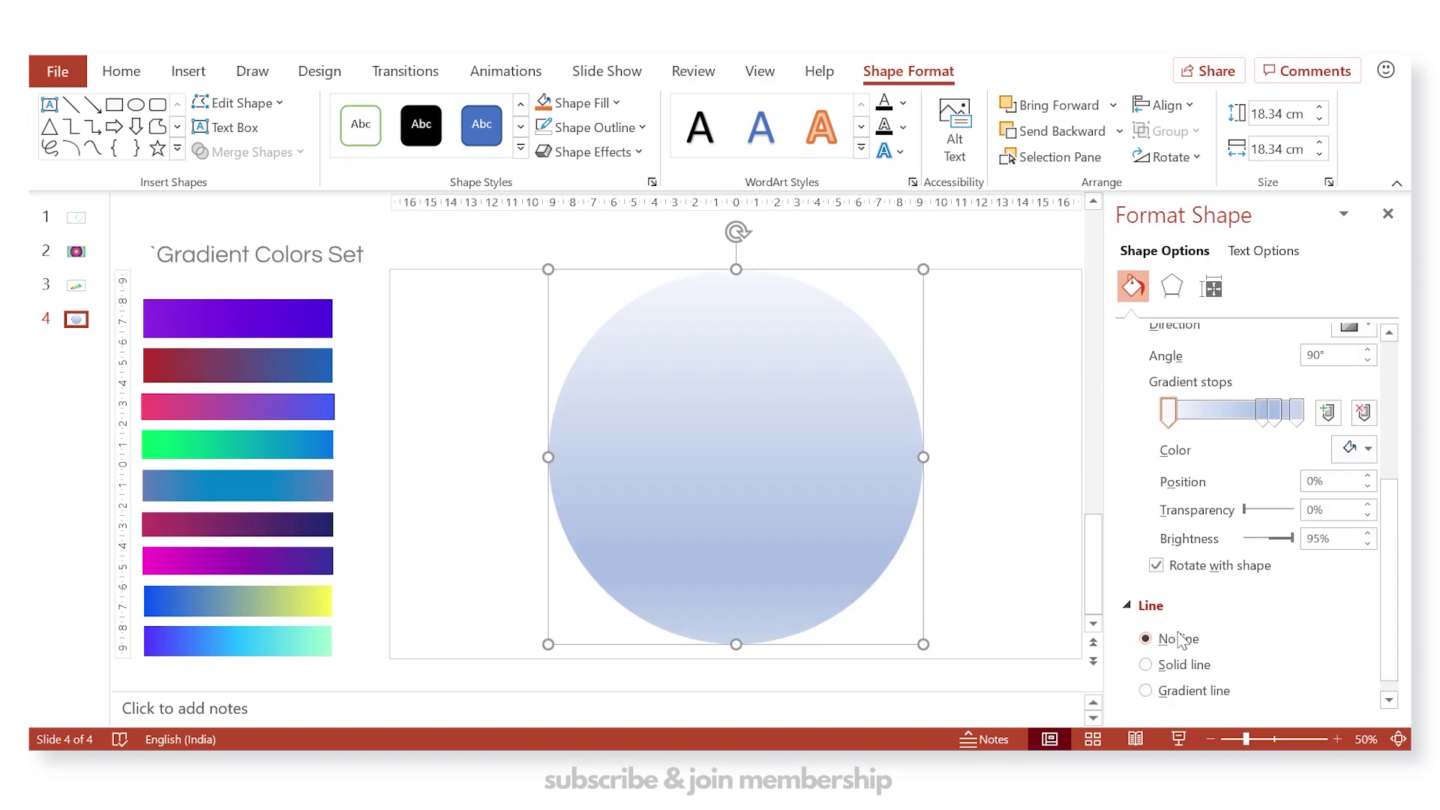
# - Reduce the gradient to two stops, eyedropping blue-violet and mint from the slide swatches
pyautogui.click(1365, 414)
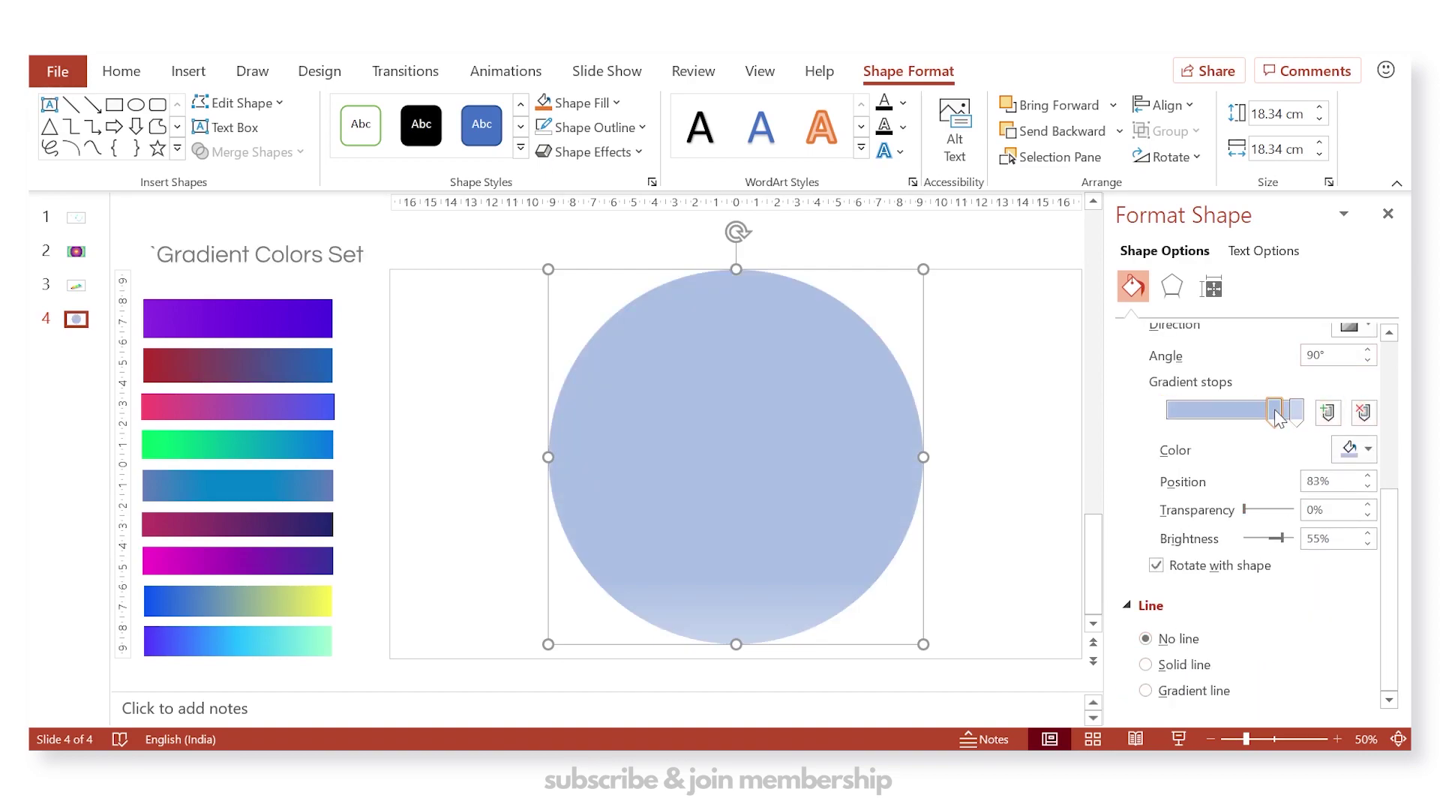
pyautogui.moveTo(1276, 414); pyautogui.dragTo(1177, 418)
pyautogui.click(1359, 470)
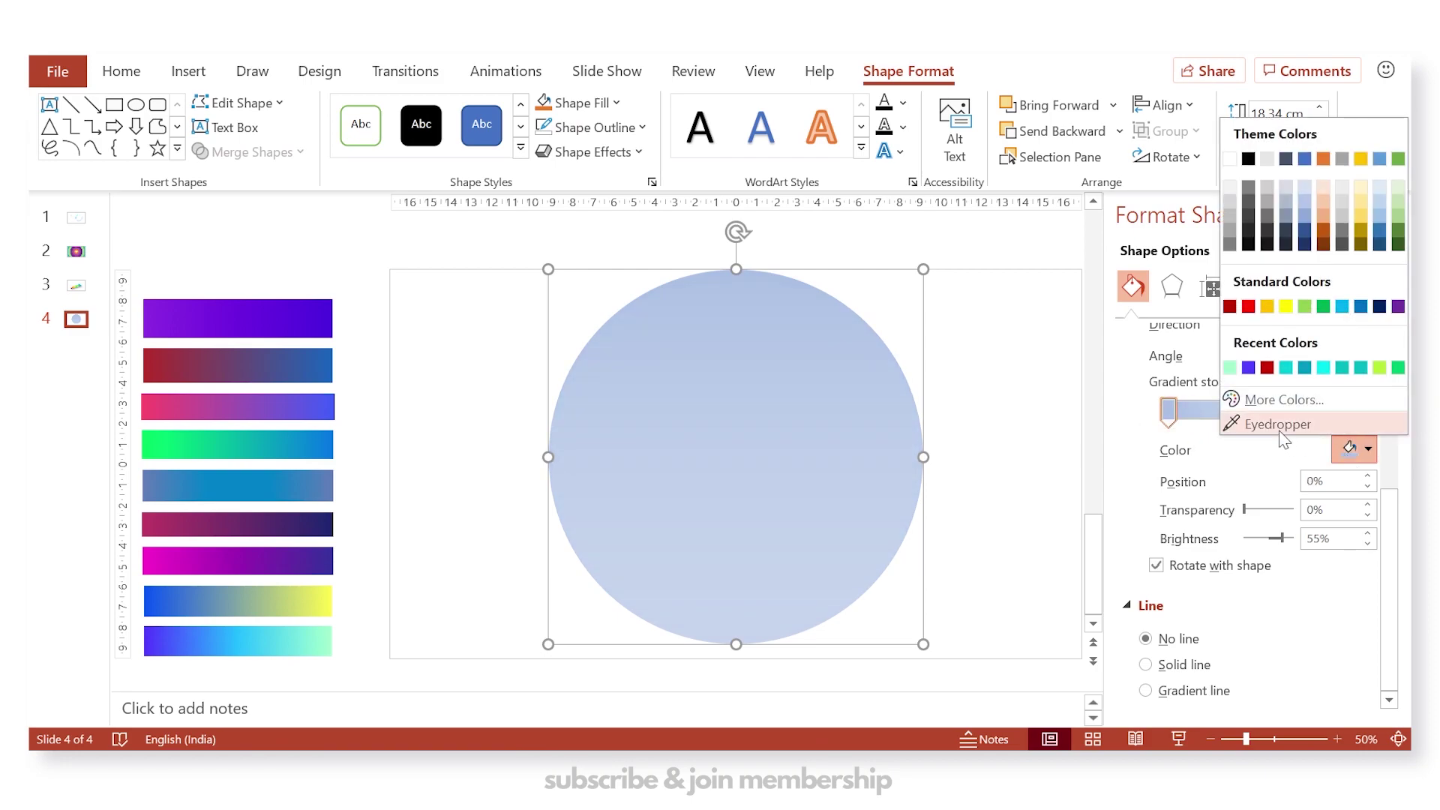
pyautogui.click(1279, 424)
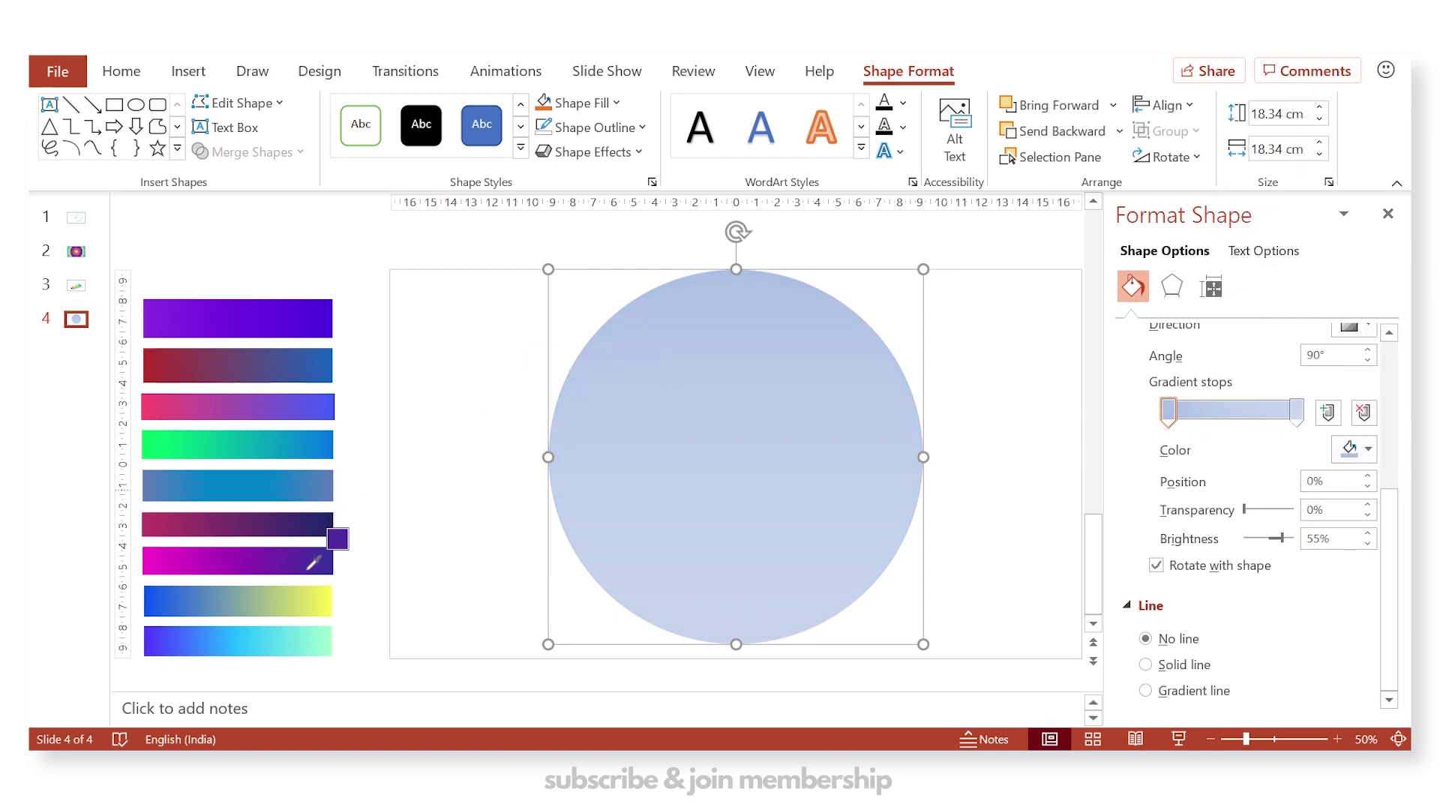
pyautogui.click(156, 629)
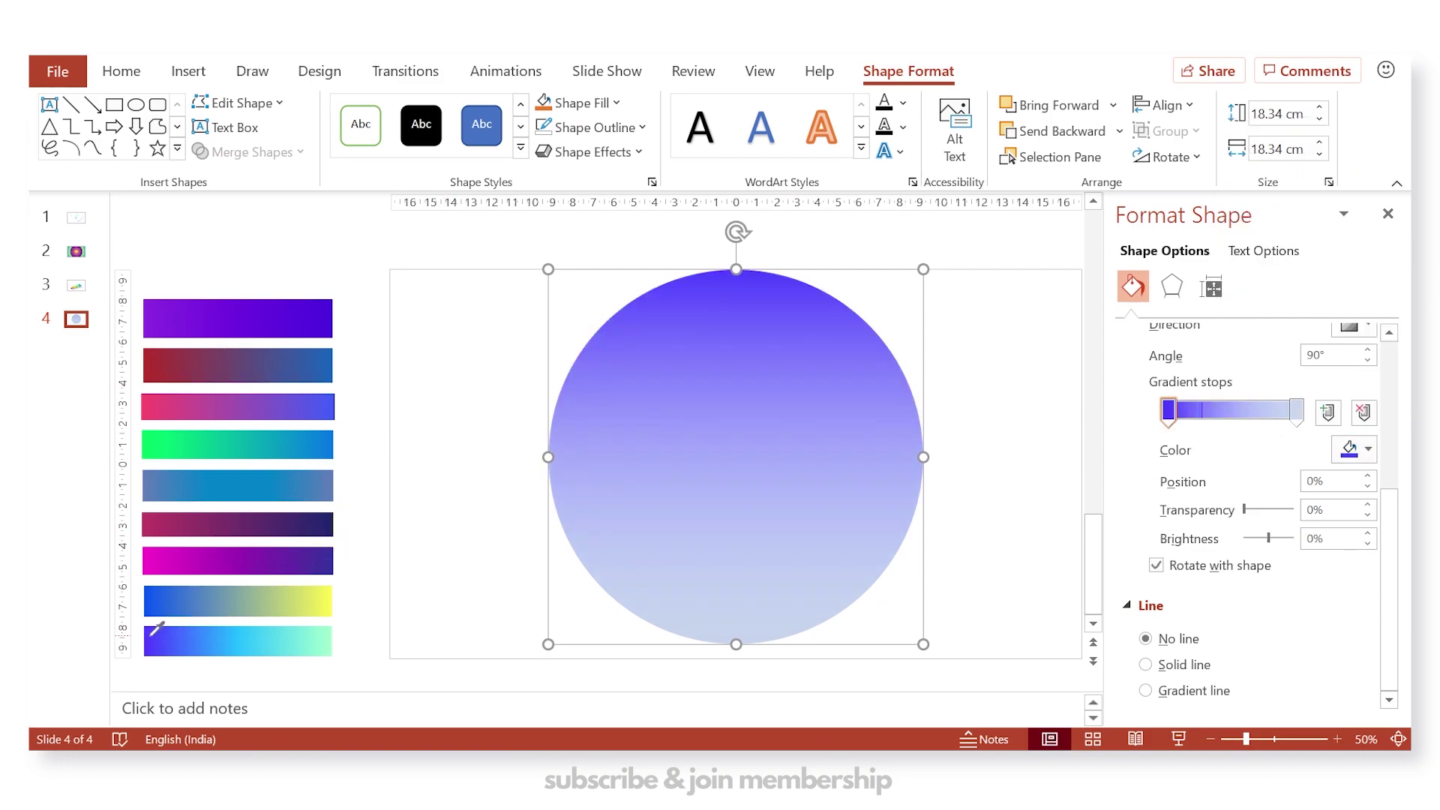
pyautogui.click(1347, 455)
pyautogui.click(1275, 423)
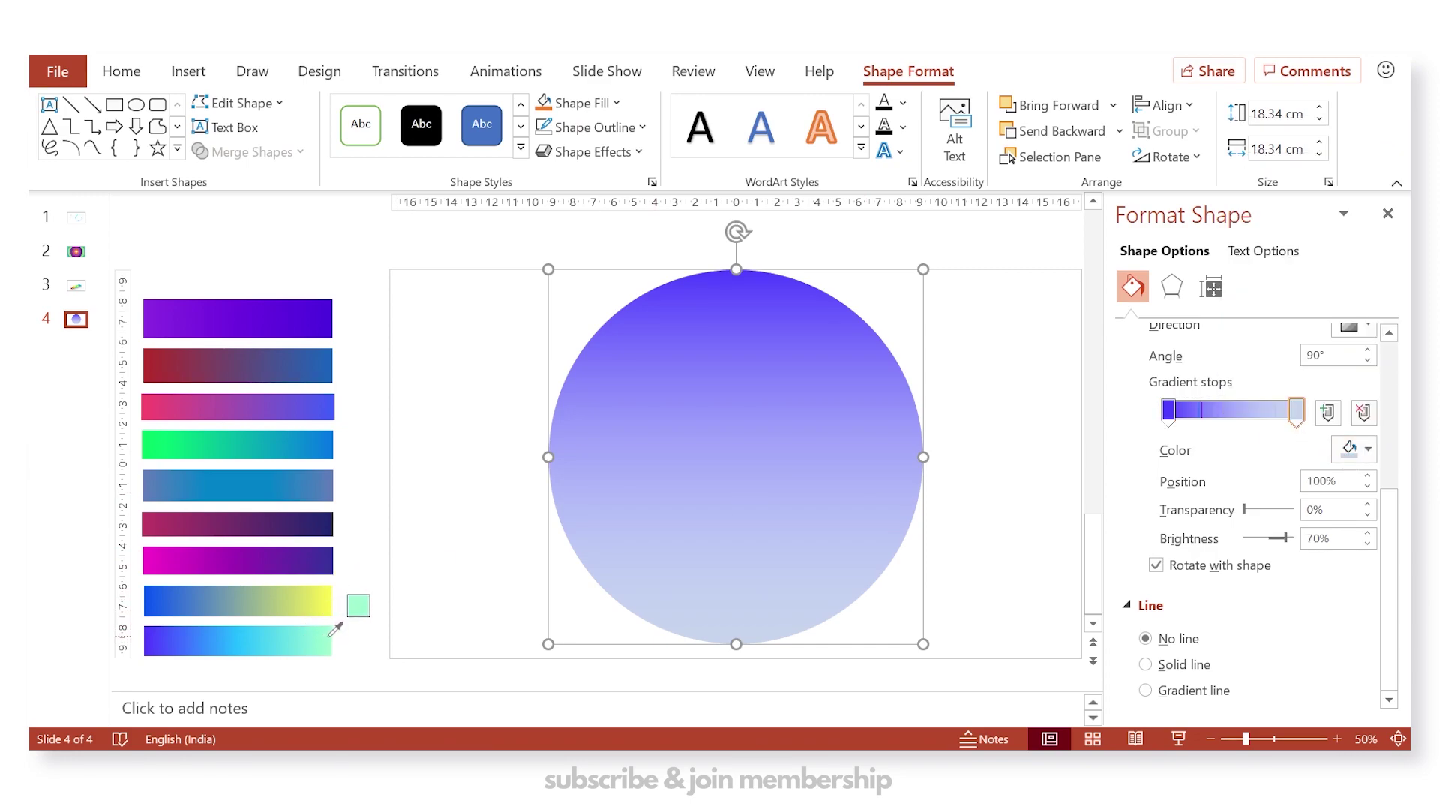
pyautogui.click(332, 632)
# - Make the circle's gradient type Radial
pyautogui.scroll(1, 1290, 359)
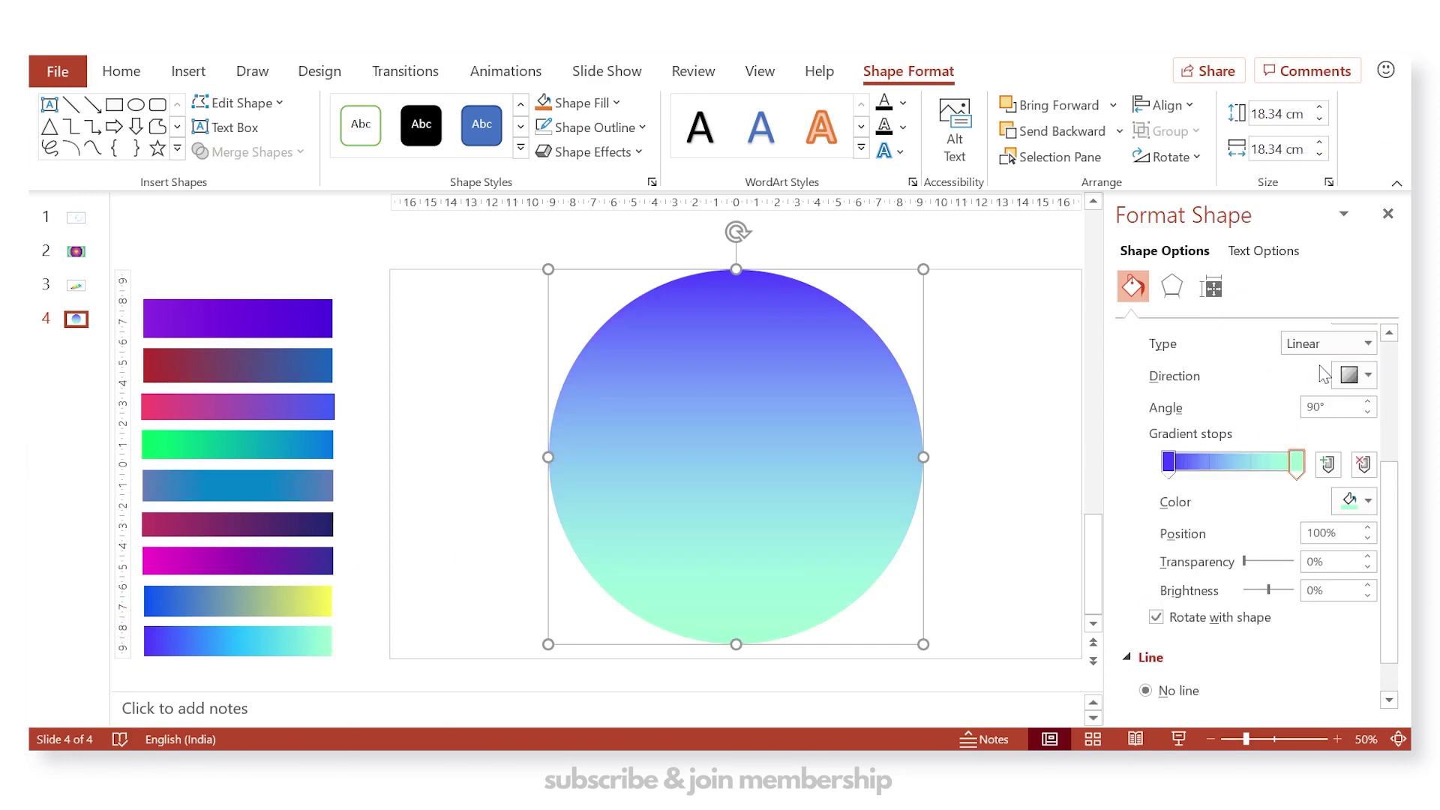
pyautogui.click(1359, 346)
pyautogui.click(1325, 390)
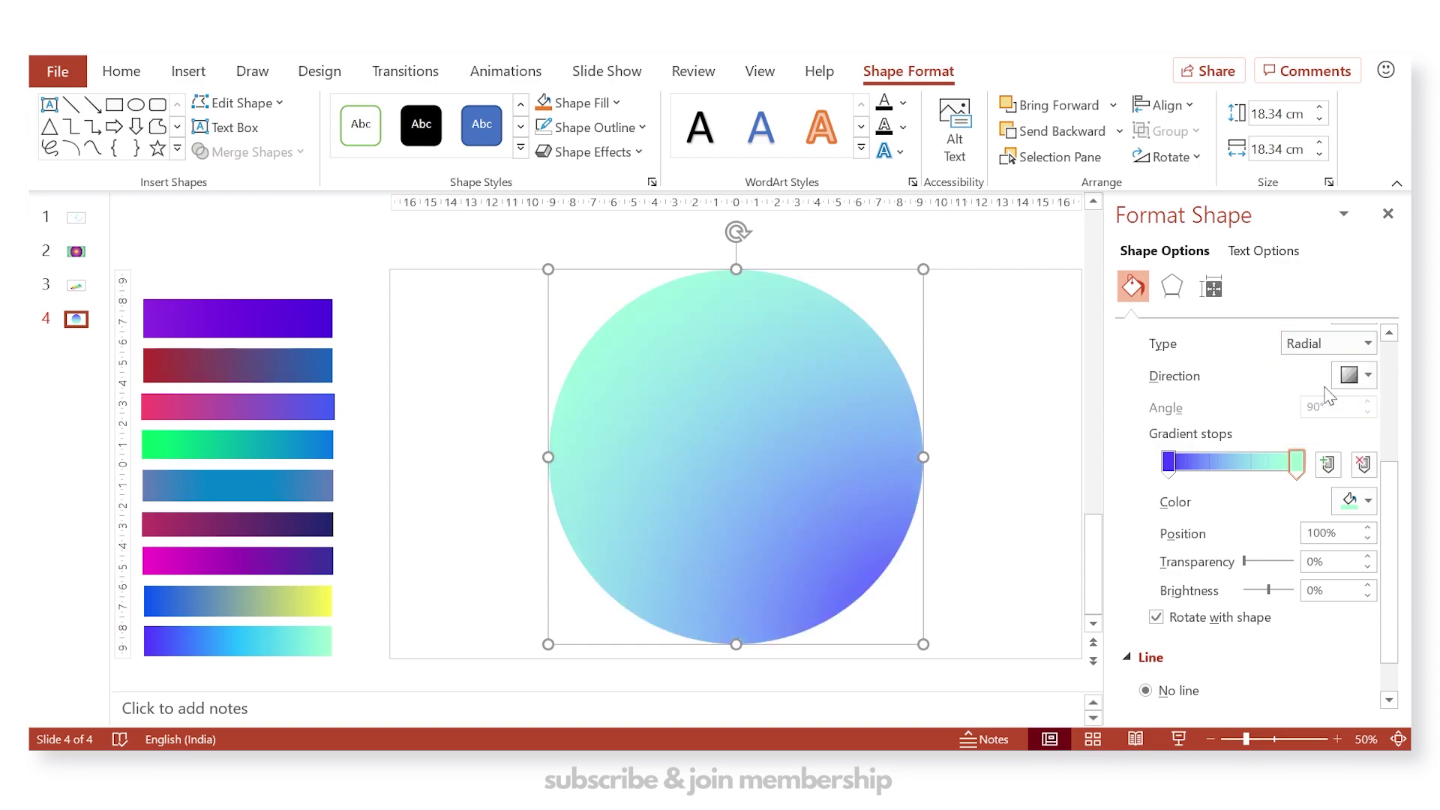
pyautogui.click(961, 465)
pyautogui.click(736, 432)
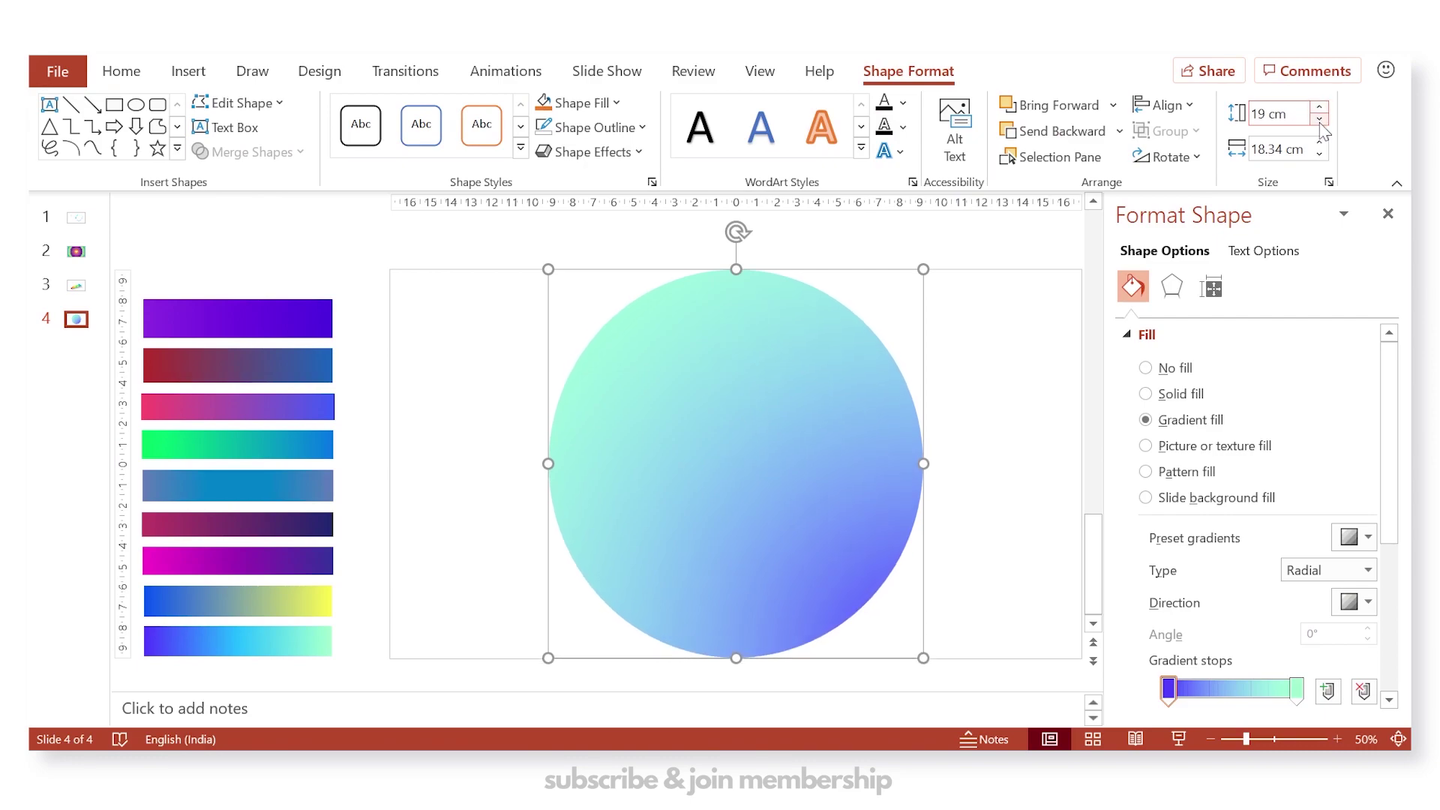
# - Resize the circle to 20 cm and move it up and left into place
pyautogui.click(1320, 110)
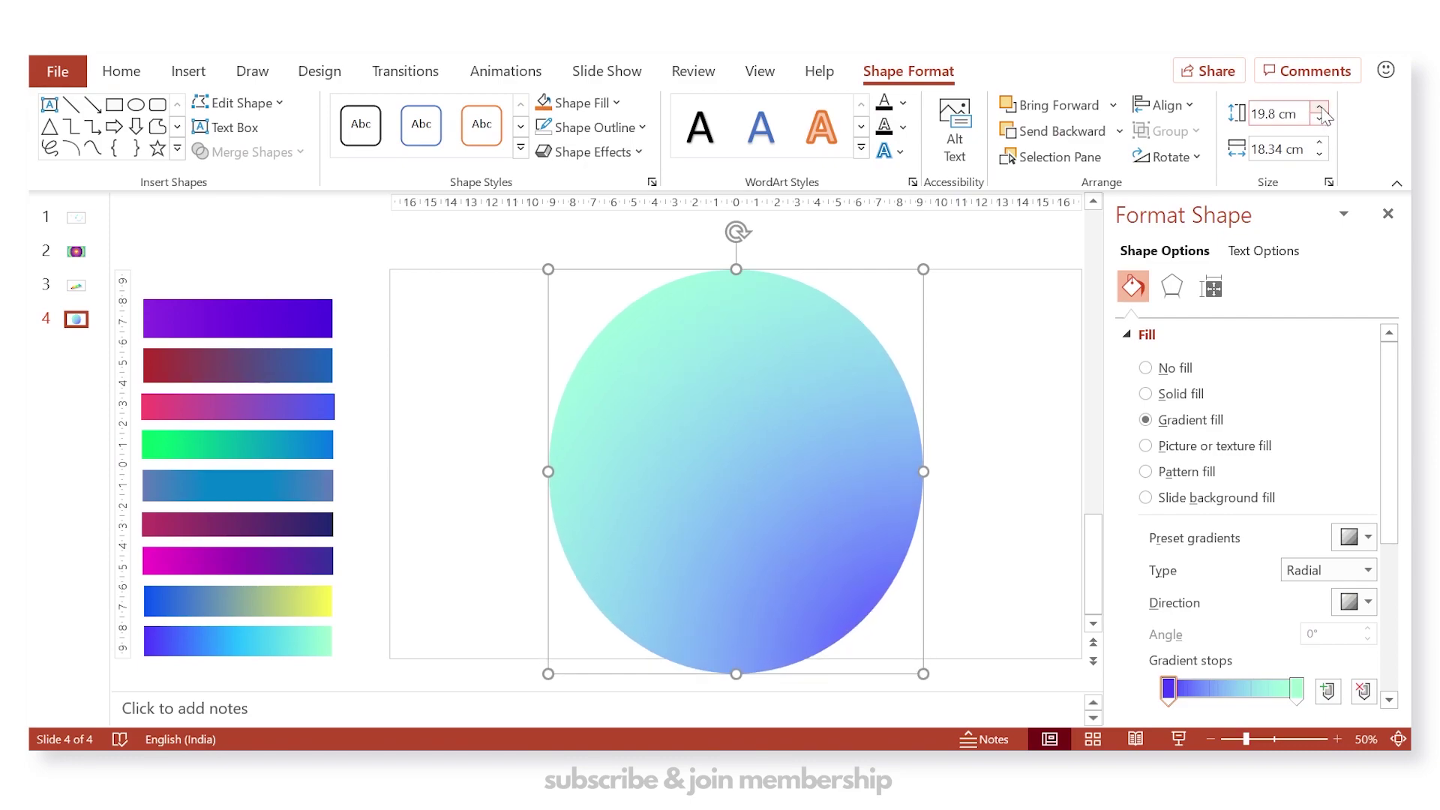
pyautogui.moveTo(1322, 143); pyautogui.dragTo(1322, 143)
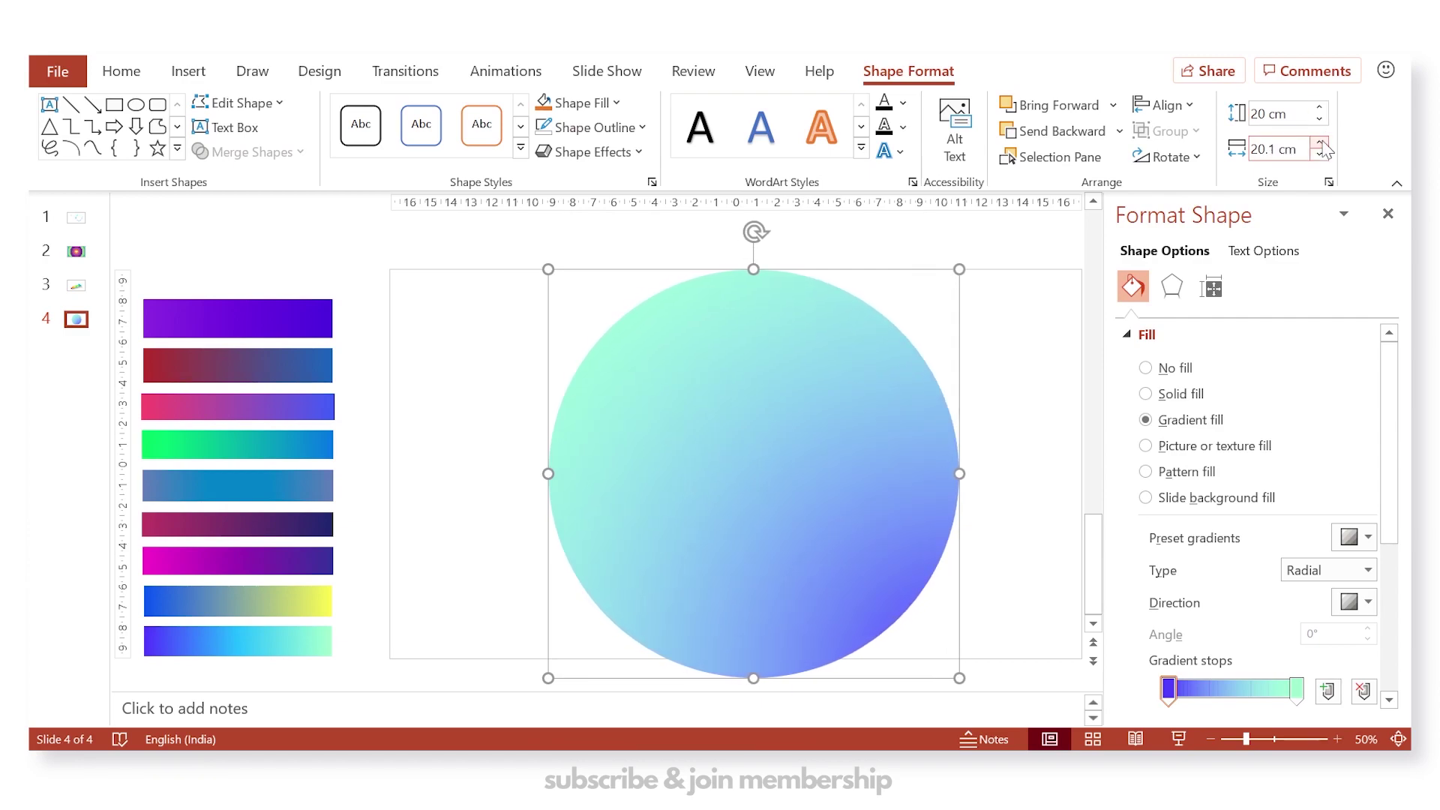
pyautogui.click(1321, 154)
pyautogui.moveTo(862, 422)
pyautogui.mouseDown()
pyautogui.moveTo(831, 411)
pyautogui.moveTo(843, 411)
pyautogui.mouseUp()
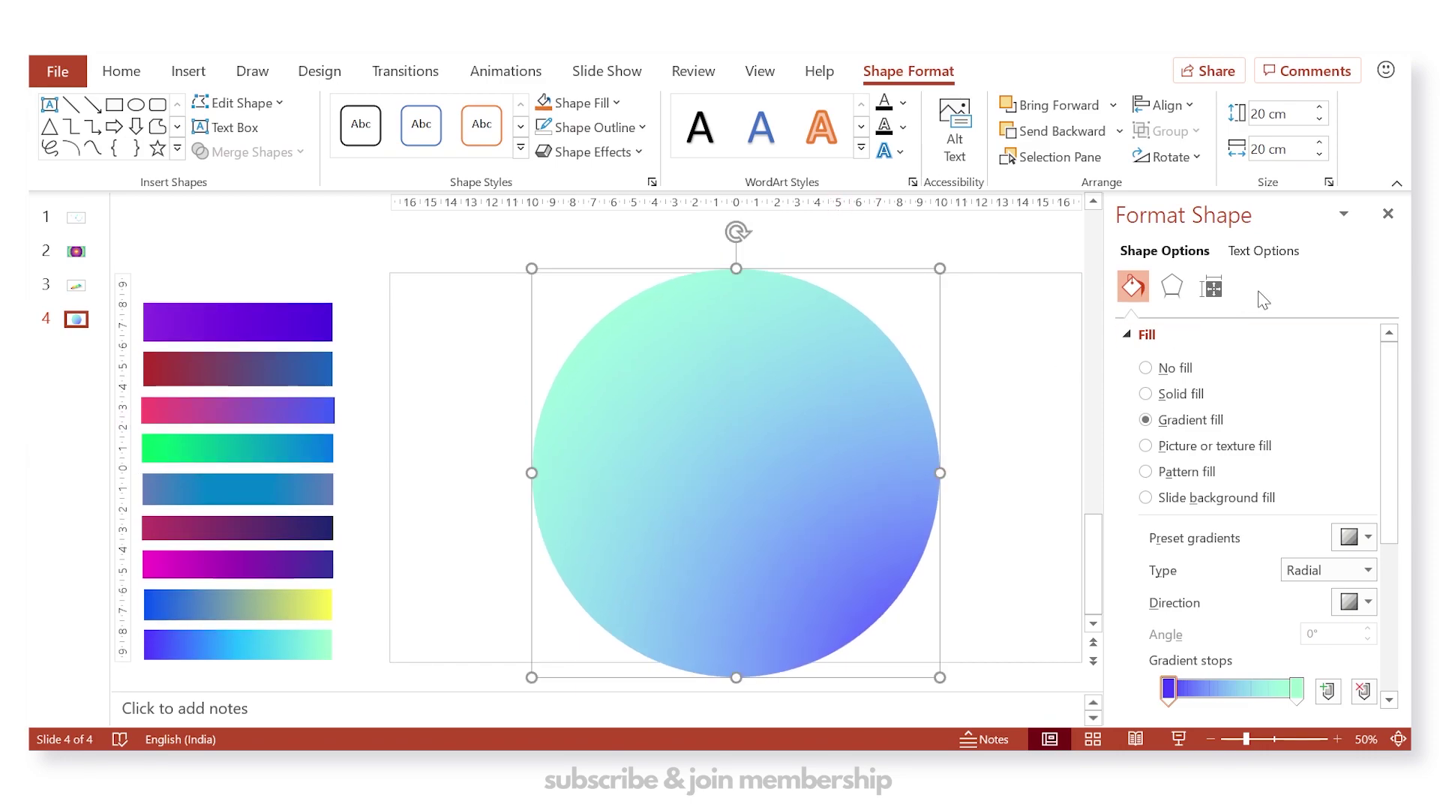
# - Give the circle an inner shadow with 28 pt blur and 64% transparency
pyautogui.click(1172, 286)
pyautogui.click(1241, 335)
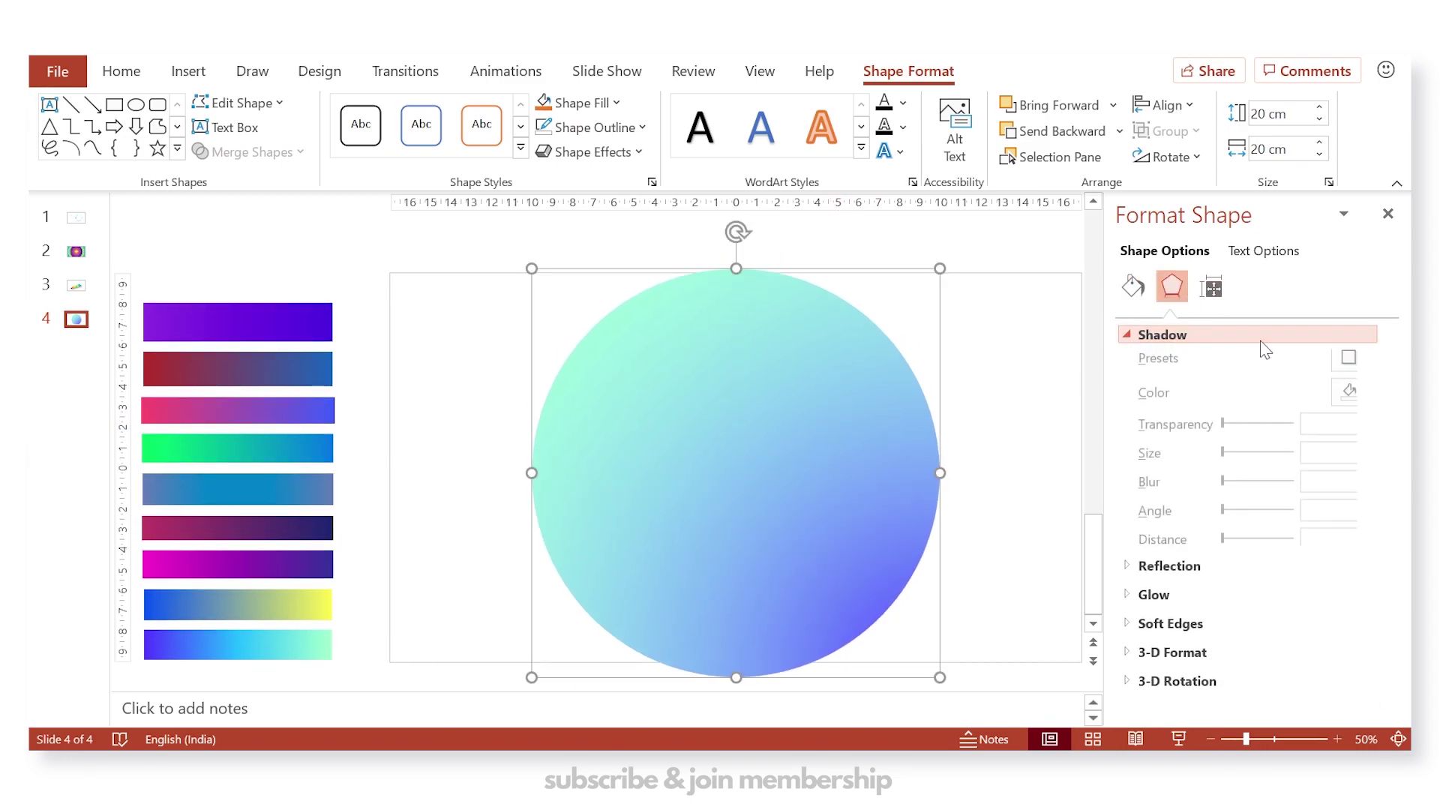
pyautogui.click(1339, 372)
pyautogui.scroll(-5, 1311, 492)
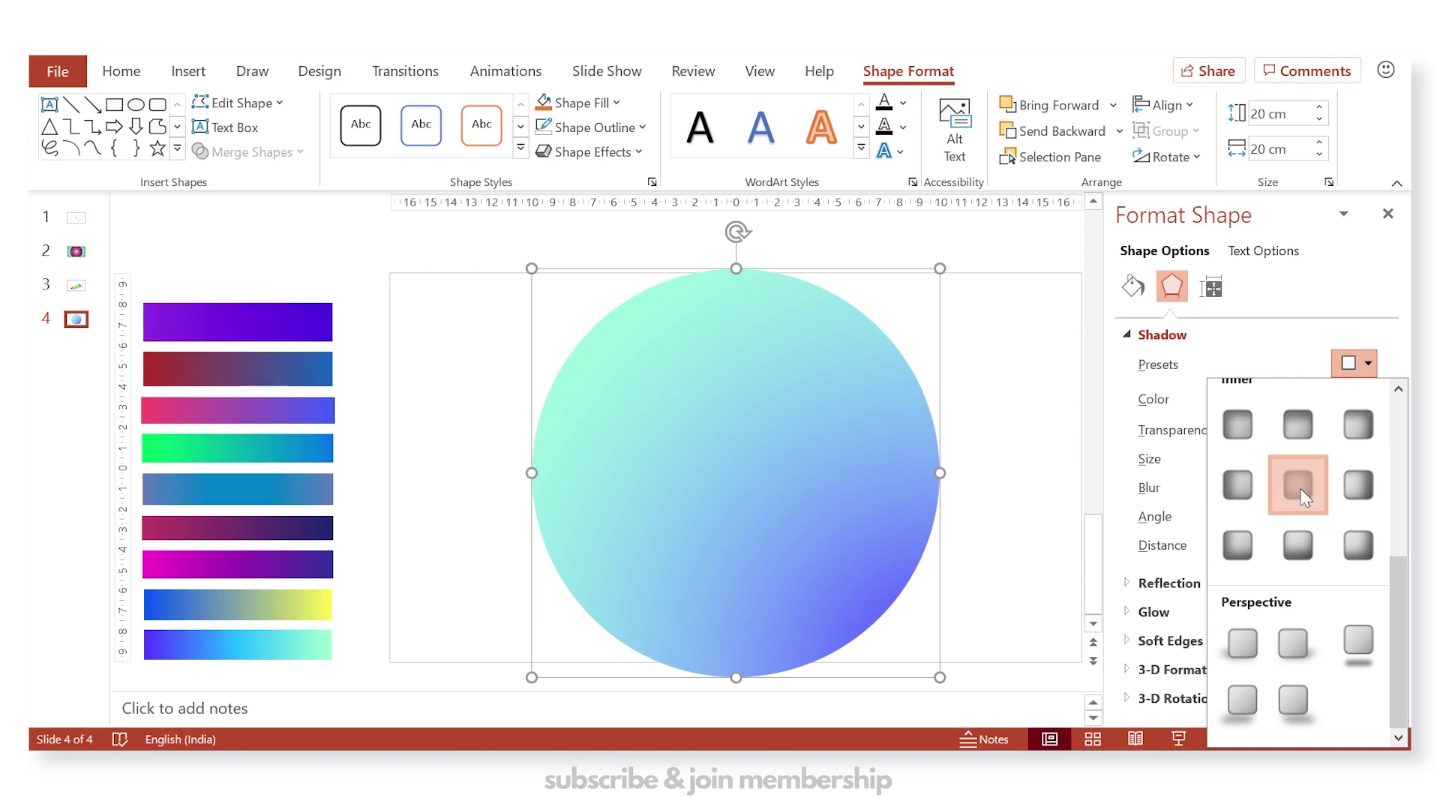
pyautogui.click(1298, 486)
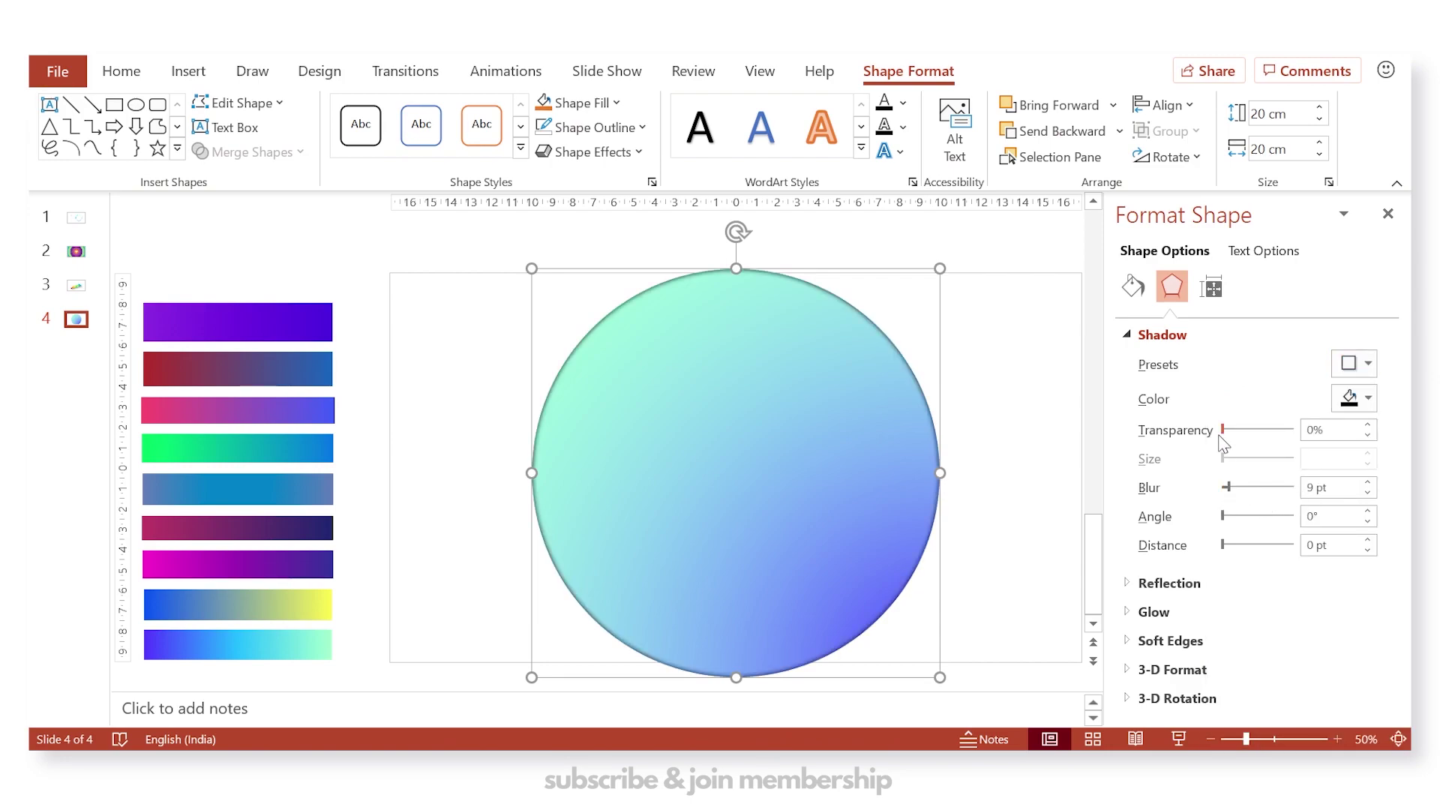
pyautogui.moveTo(1229, 487); pyautogui.dragTo(1245, 488)
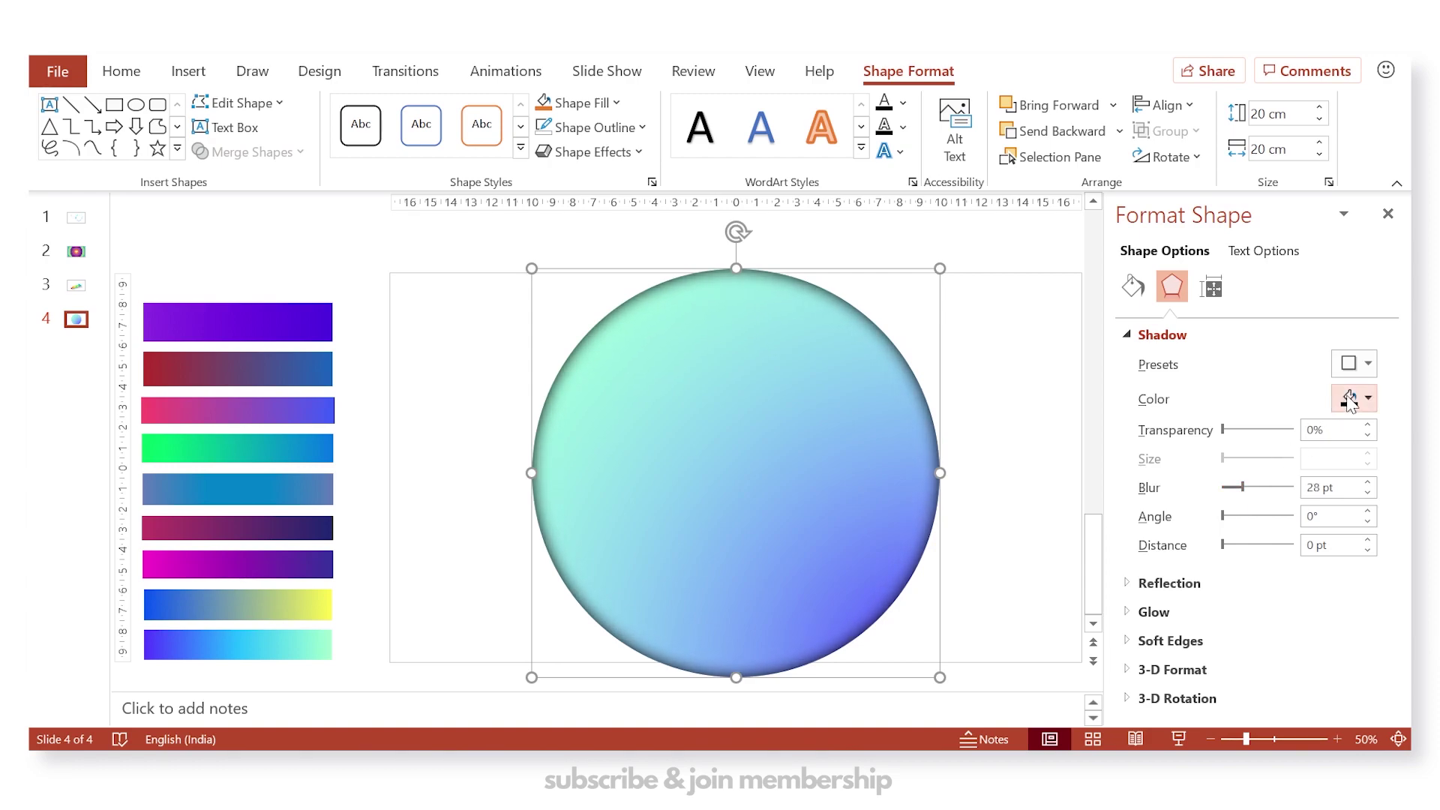
pyautogui.moveTo(1222, 428); pyautogui.dragTo(1276, 439)
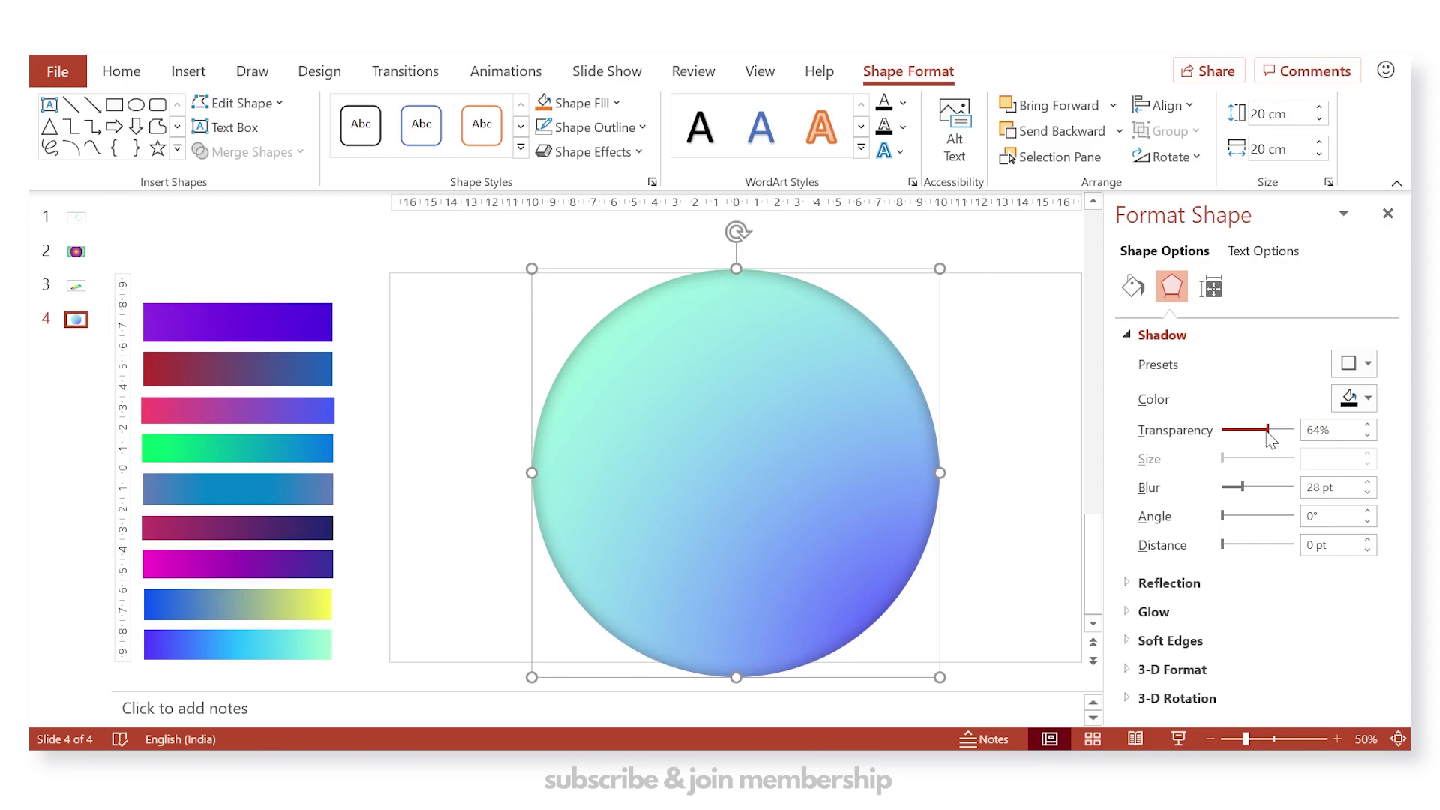
# - Duplicate the gradient circle and shrink the copy to 18 cm
pyautogui.click(1035, 441)
pyautogui.click(688, 376)
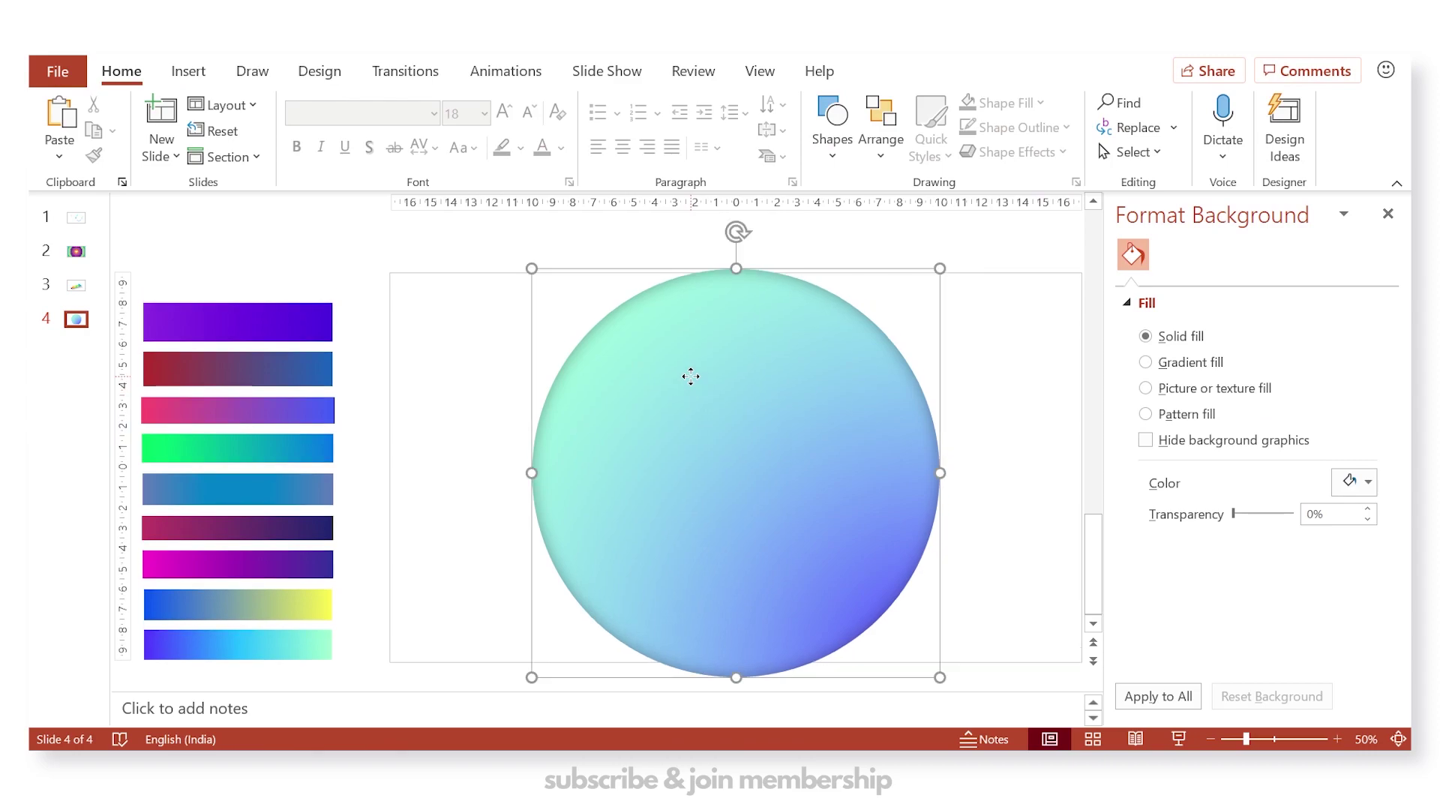
pyautogui.hotkey('ctrl', 'd')
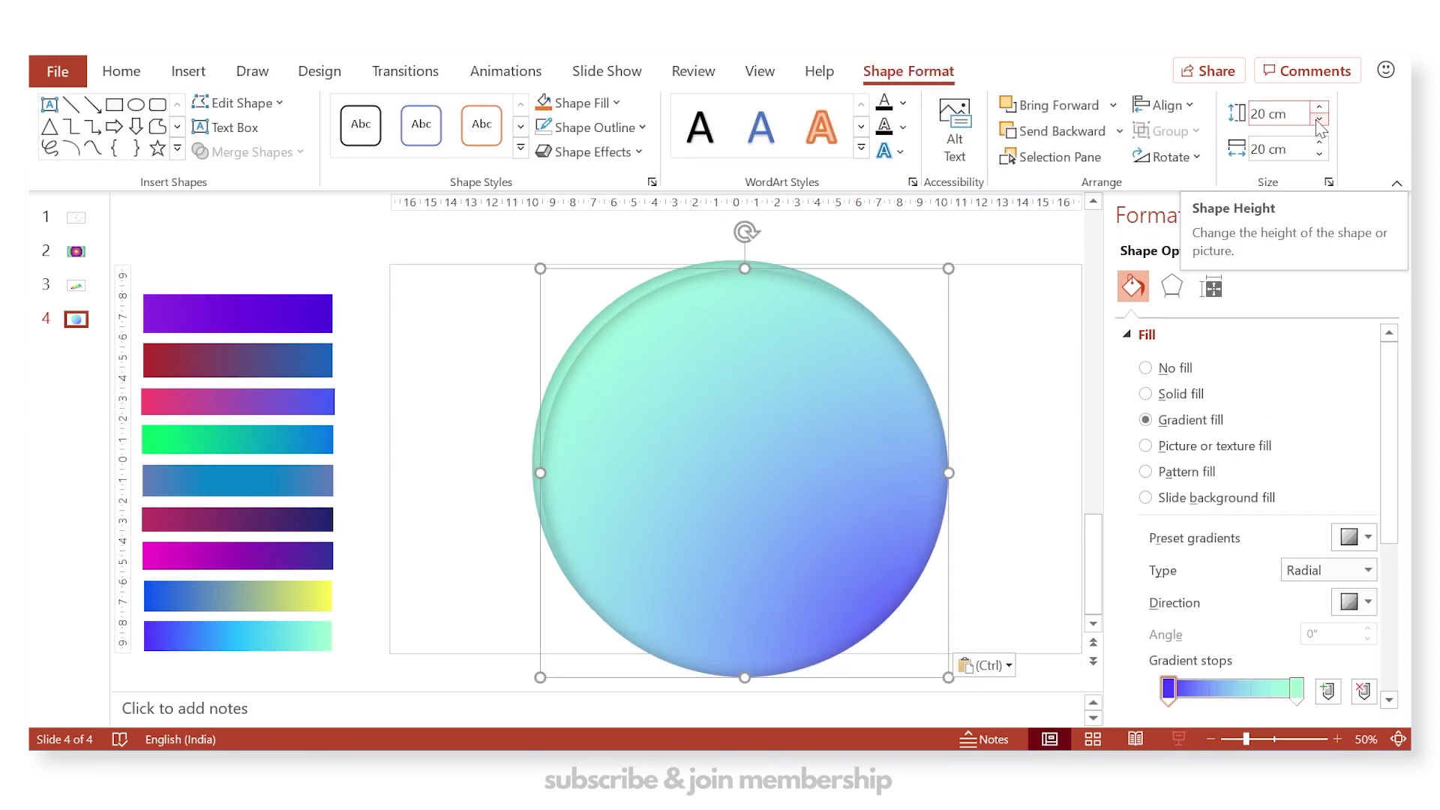
pyautogui.moveTo(1326, 118); pyautogui.dragTo(1322, 156)
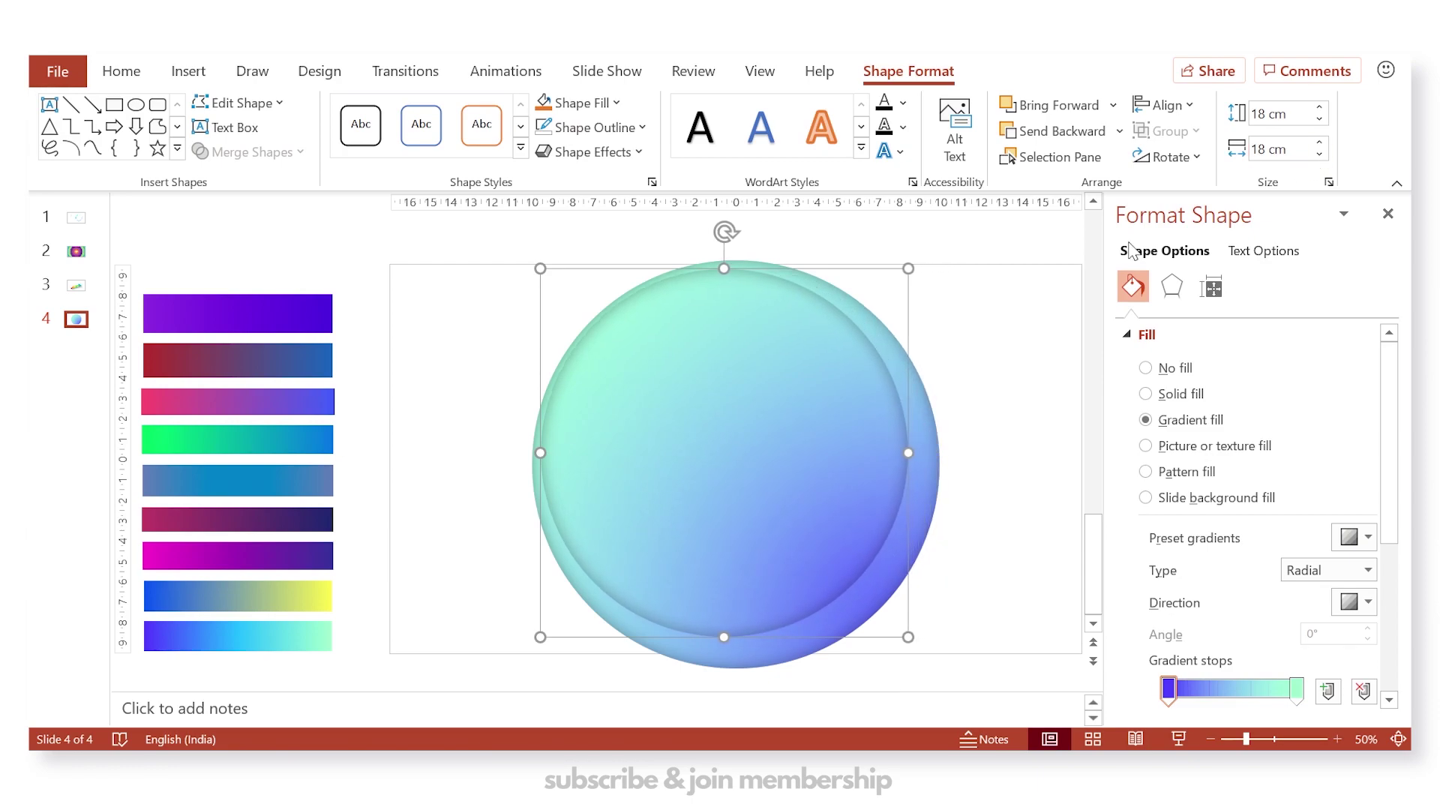
pyautogui.moveTo(724, 470); pyautogui.dragTo(745, 463)
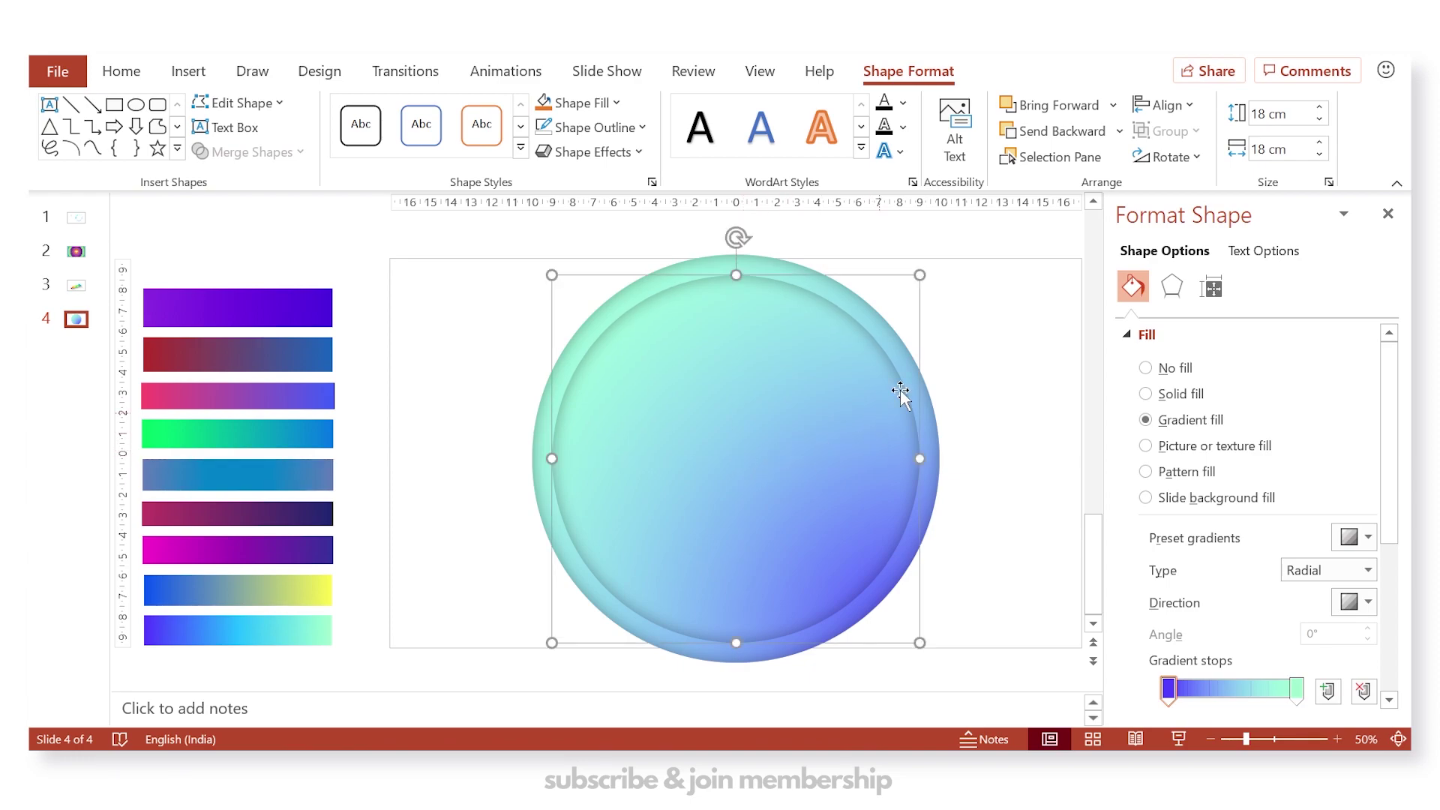
# - Eyedrop yellow from the blue–yellow bar into the right gradient stop, then drag out a copy
pyautogui.scroll(-5, 1364, 398)
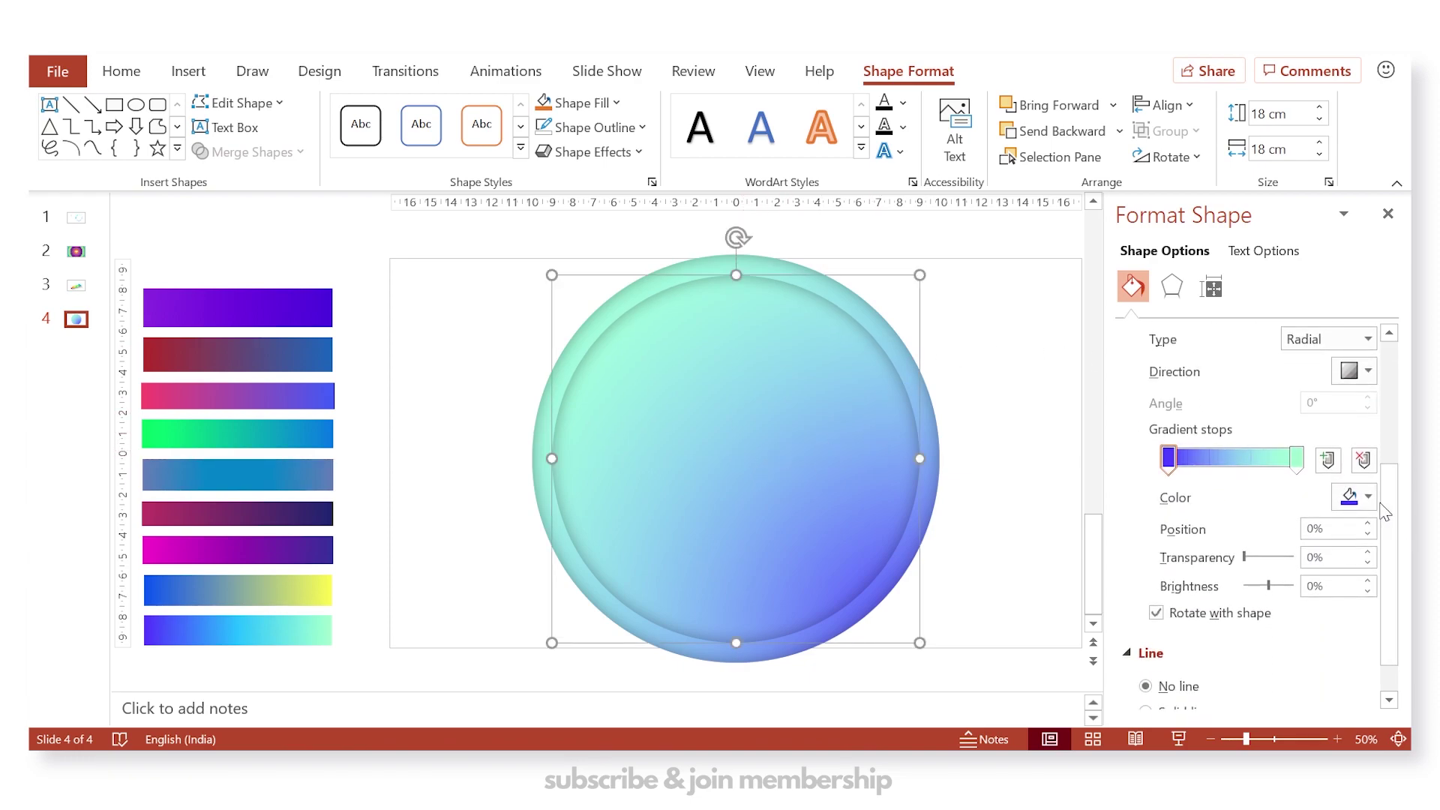
pyautogui.click(1357, 497)
pyautogui.click(1044, 441)
pyautogui.click(157, 576)
pyautogui.click(1296, 457)
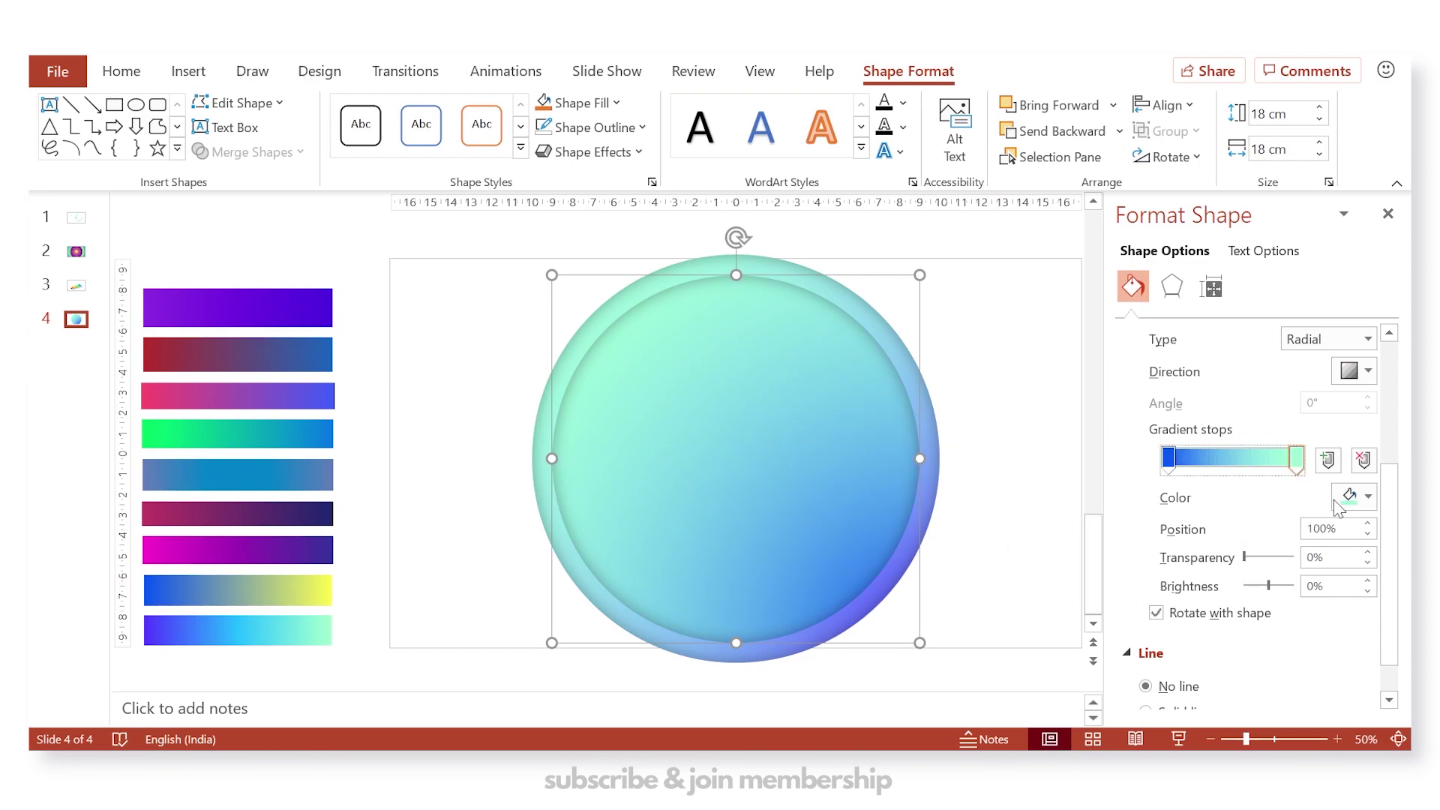
pyautogui.click(1350, 496)
pyautogui.click(1305, 479)
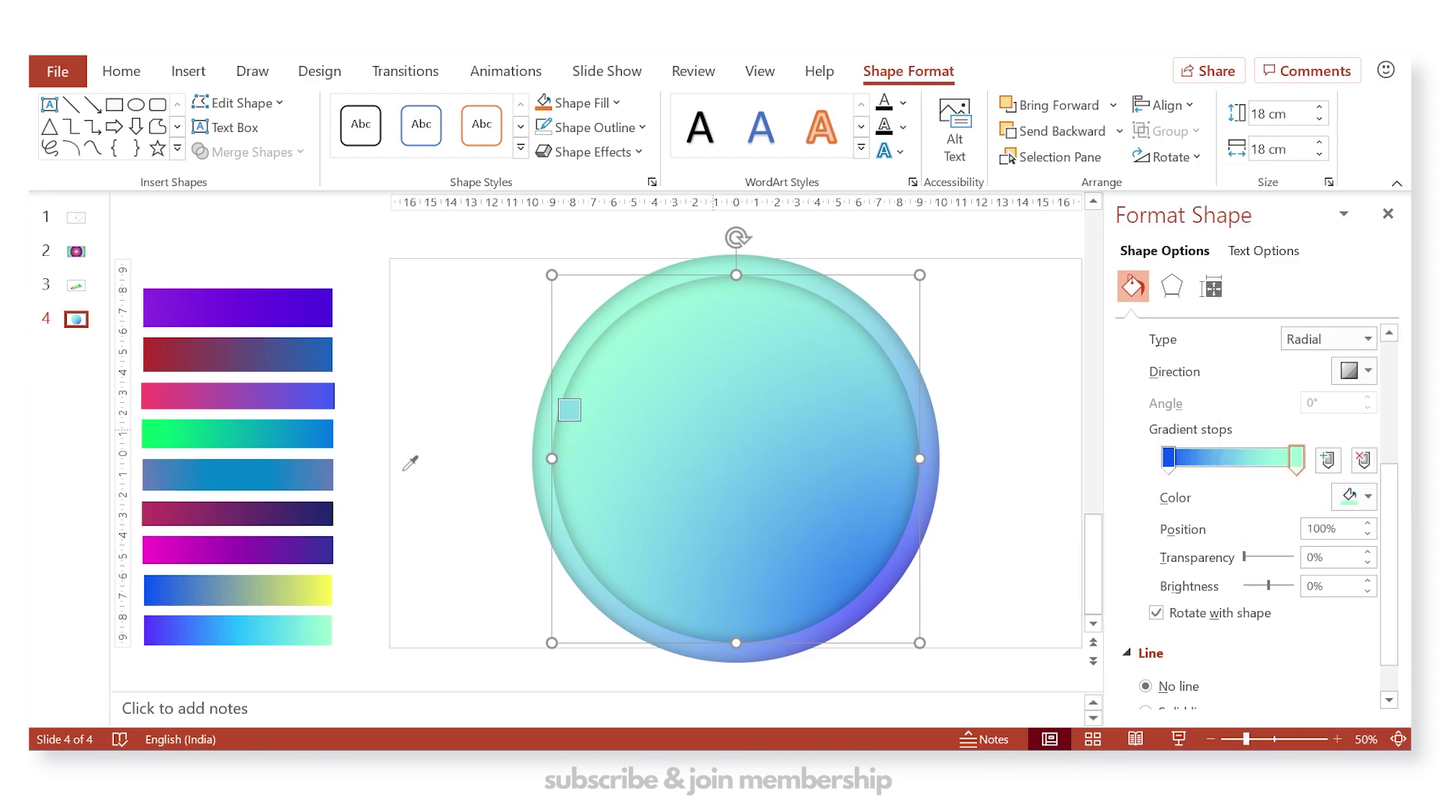
pyautogui.click(335, 582)
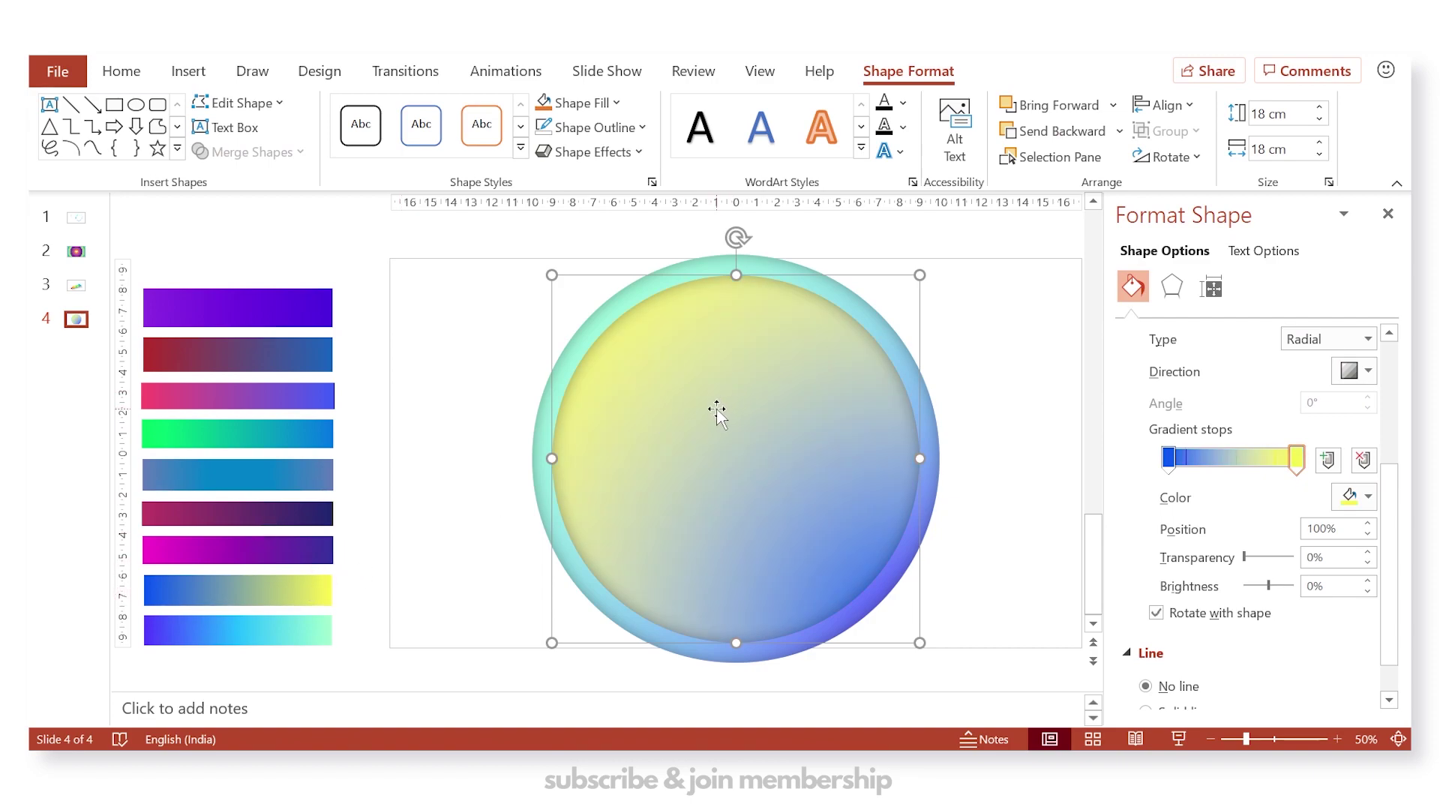
pyautogui.moveTo(722, 417); pyautogui.dragTo(731, 426)
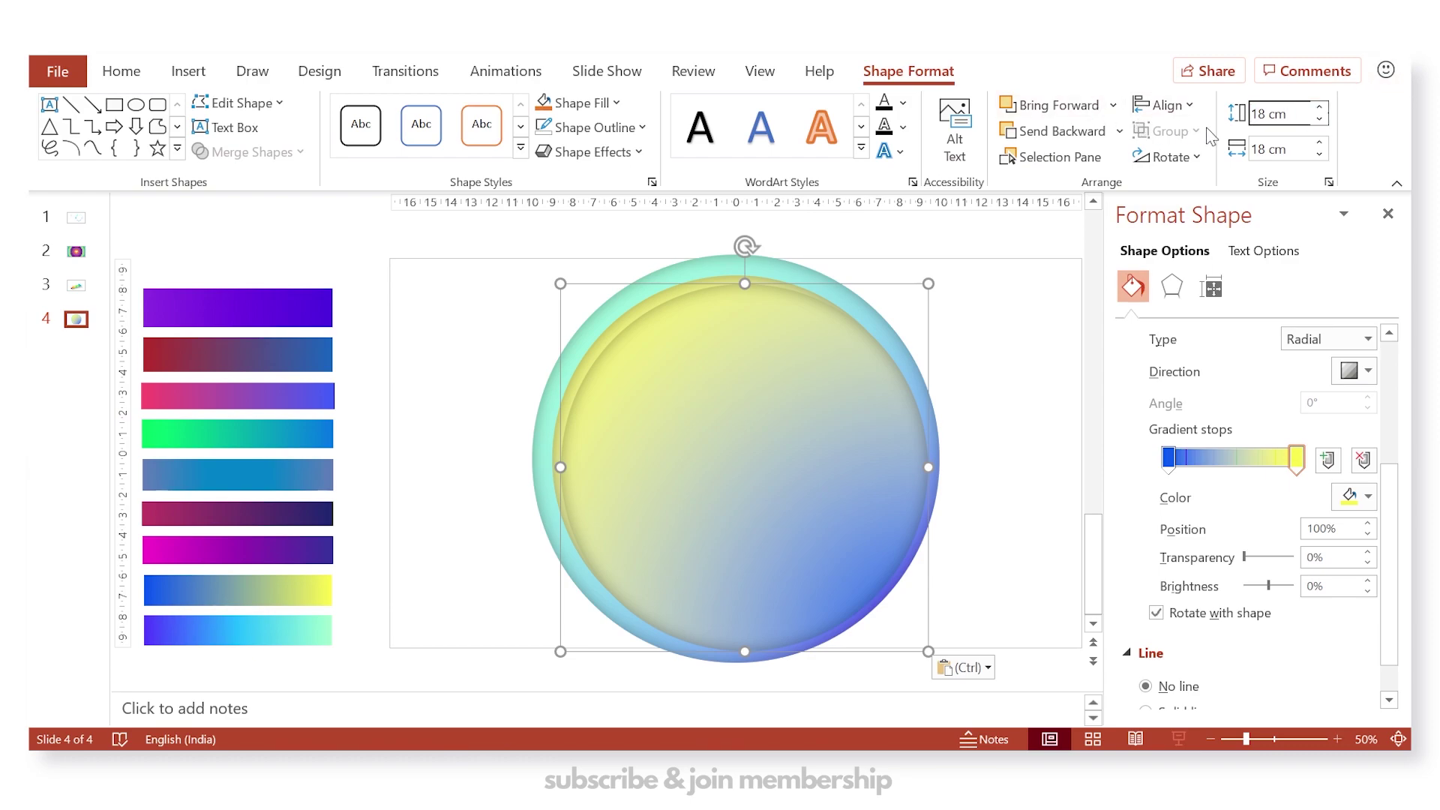
# - Set the copy to 16 cm height and width and centre it over the rings
pyautogui.click(1275, 114)
pyautogui.write('16')
pyautogui.press('Tab')
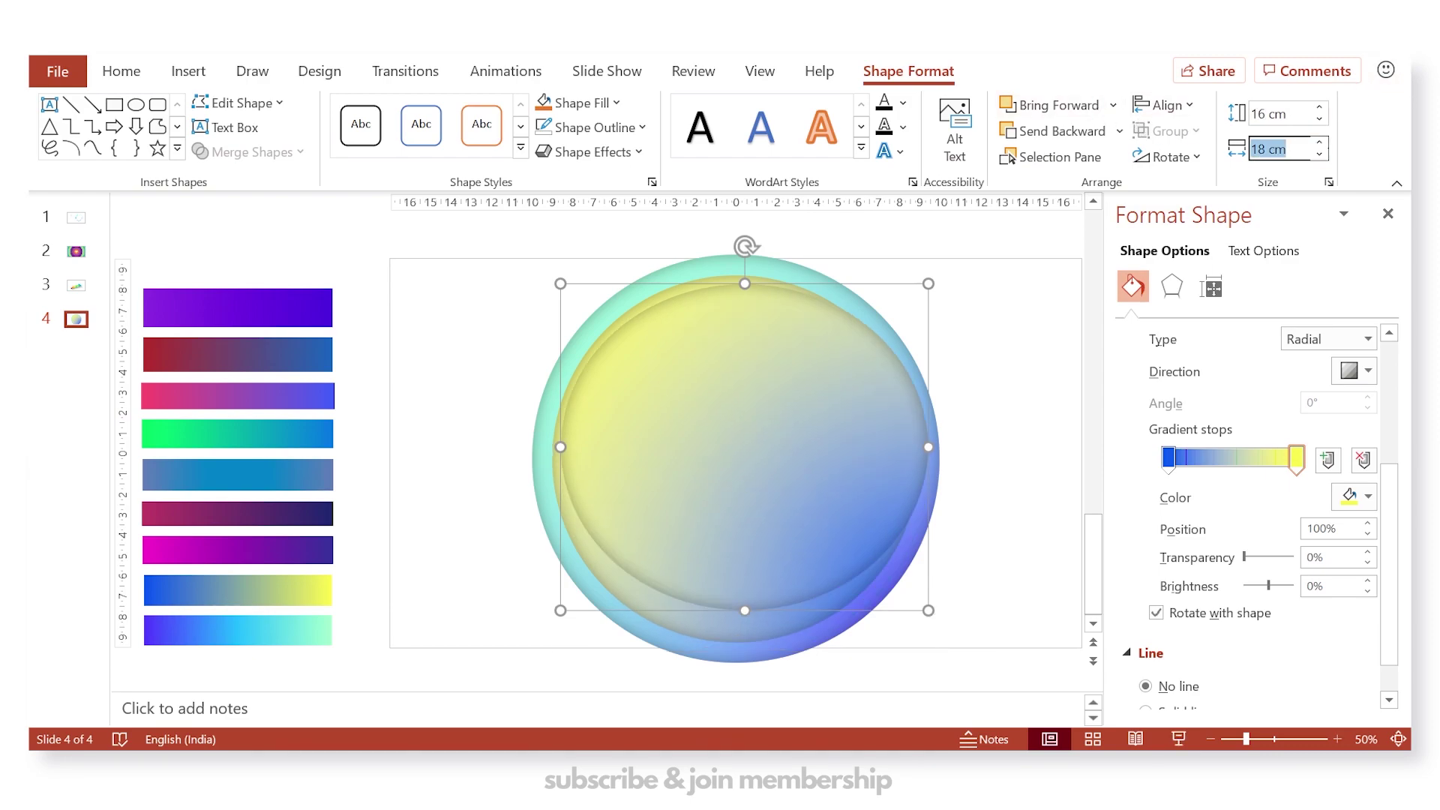
pyautogui.write('16')
pyautogui.press('Return')
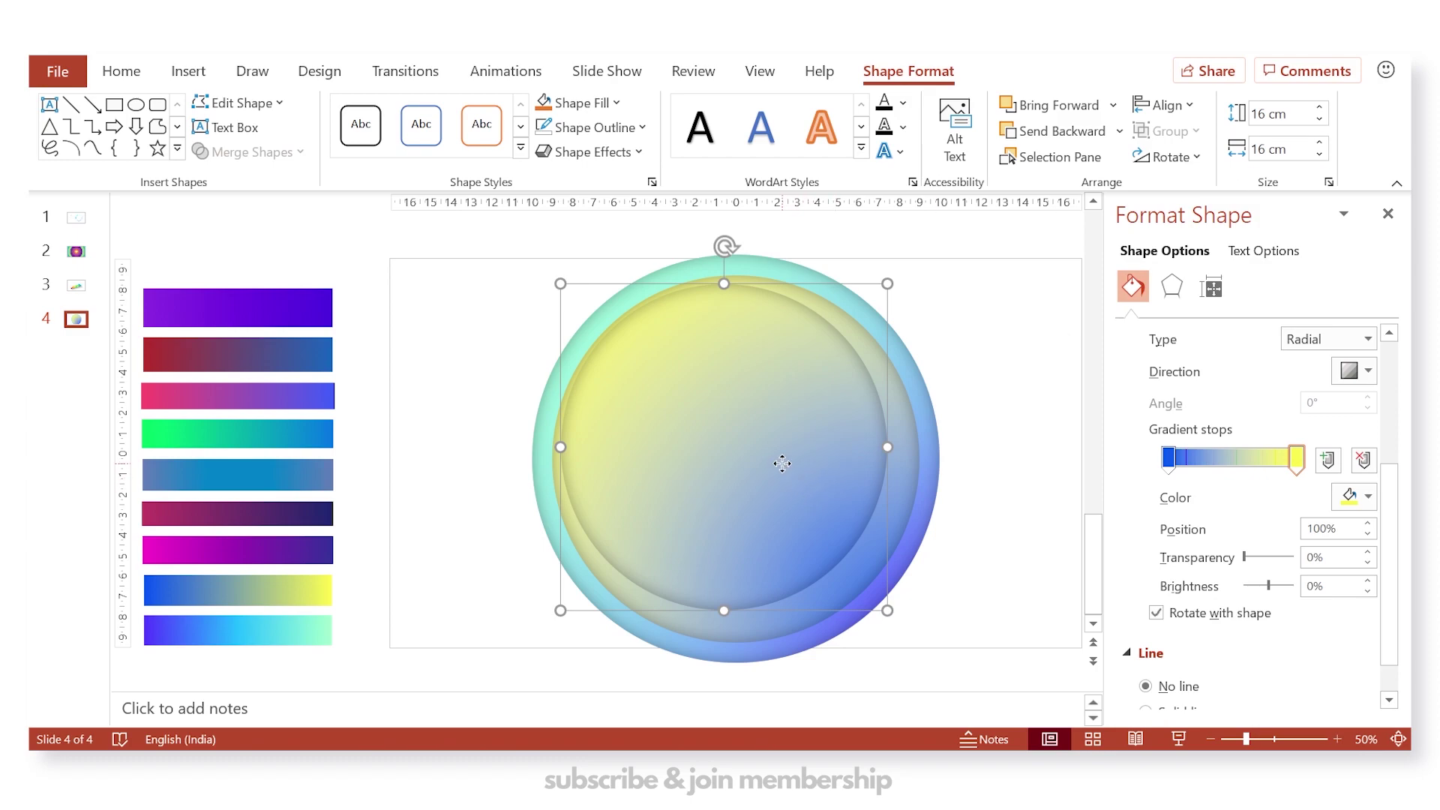
pyautogui.moveTo(782, 465); pyautogui.dragTo(798, 475)
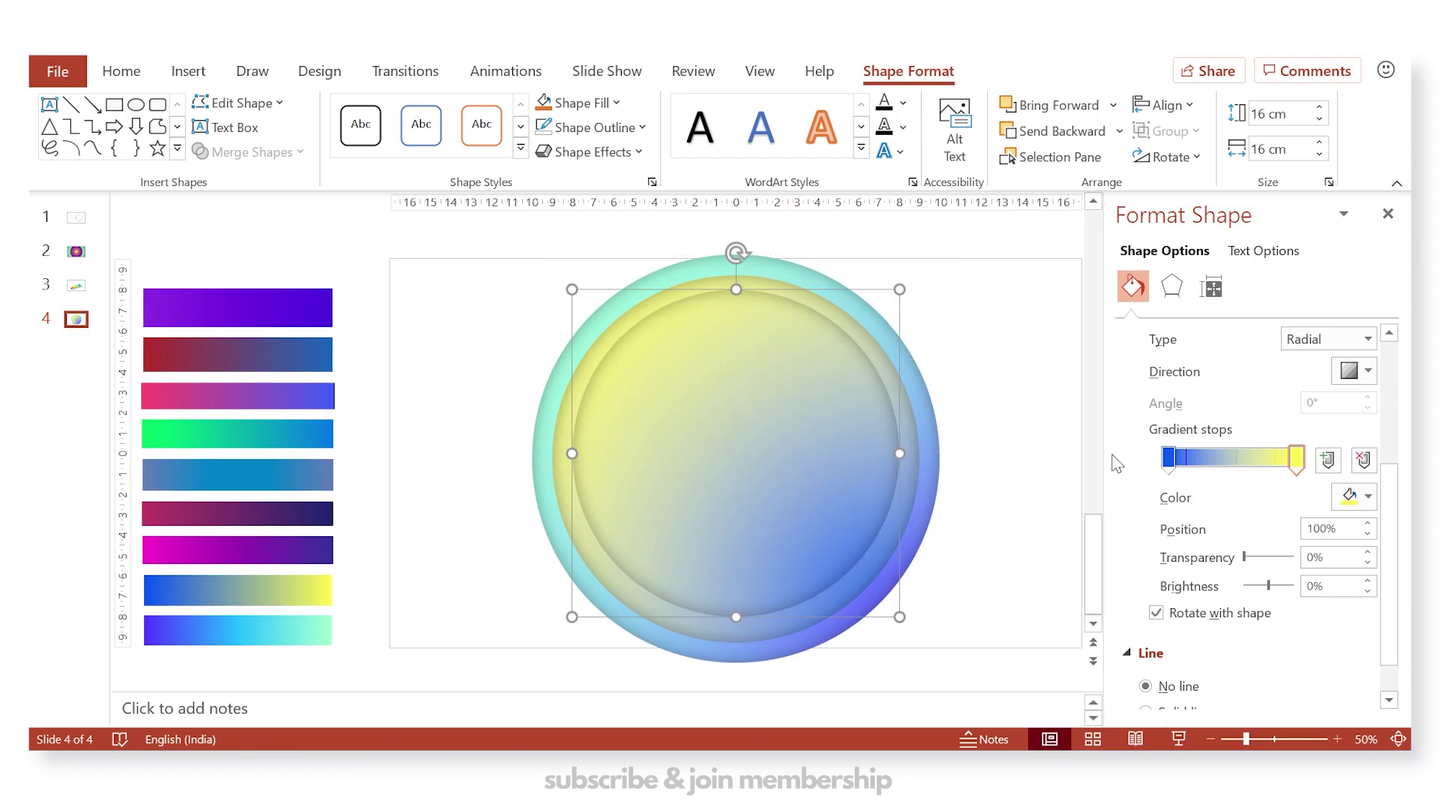
# - Eyedrop magenta and dark navy into the left and right gradient stops, recentring the circle
pyautogui.click(1168, 465)
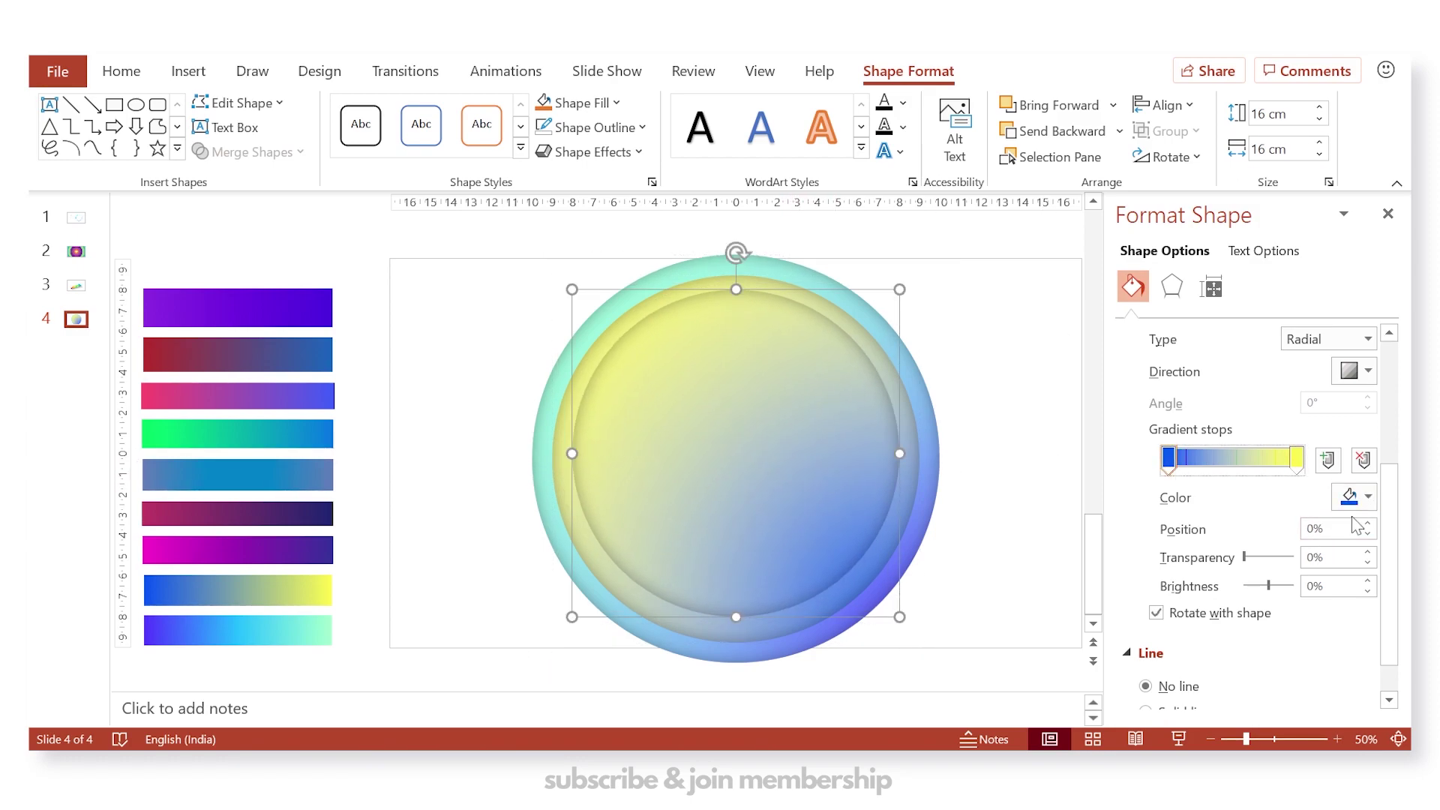
pyautogui.click(1360, 497)
pyautogui.click(1230, 557)
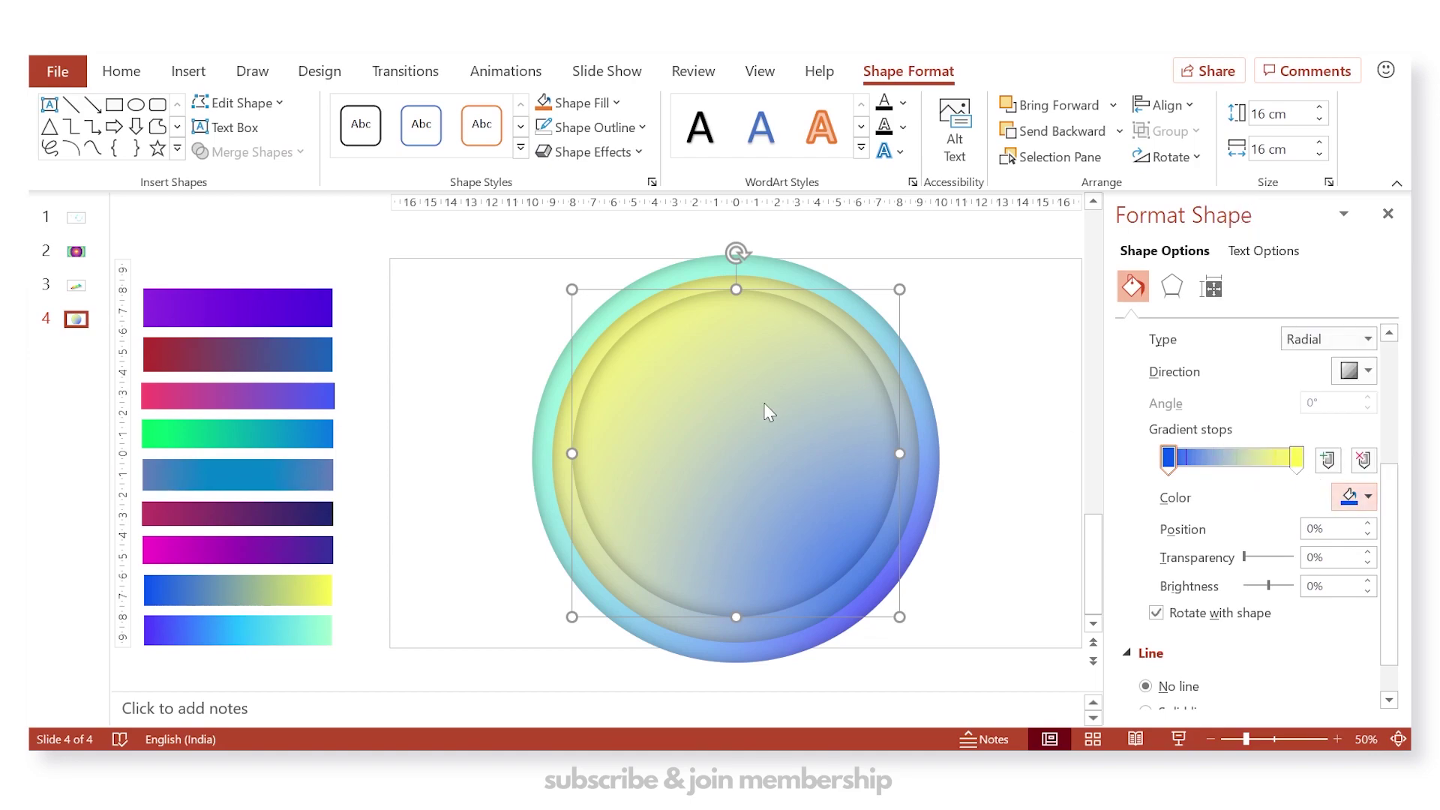
pyautogui.click(154, 538)
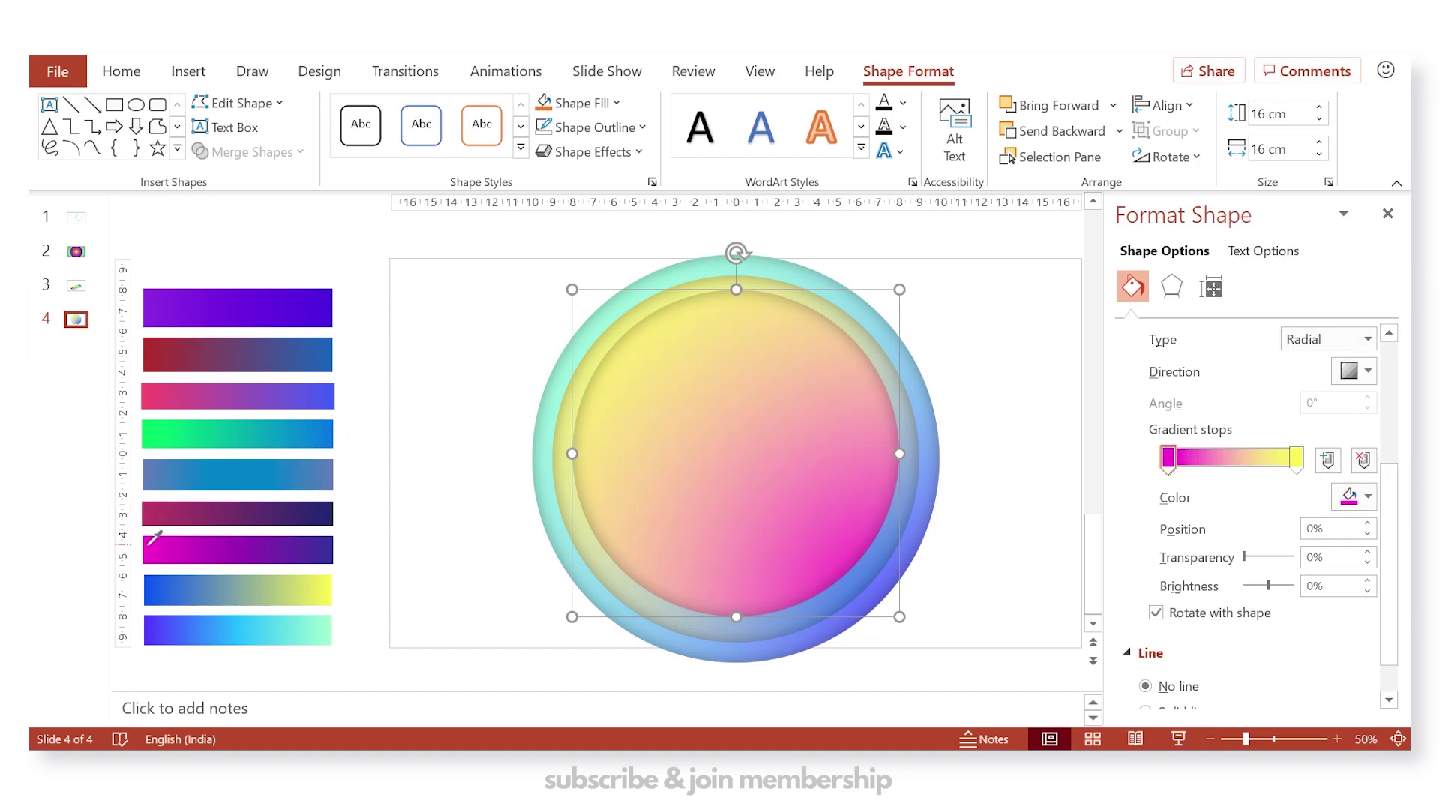
pyautogui.click(1298, 462)
pyautogui.click(1359, 496)
pyautogui.click(1230, 559)
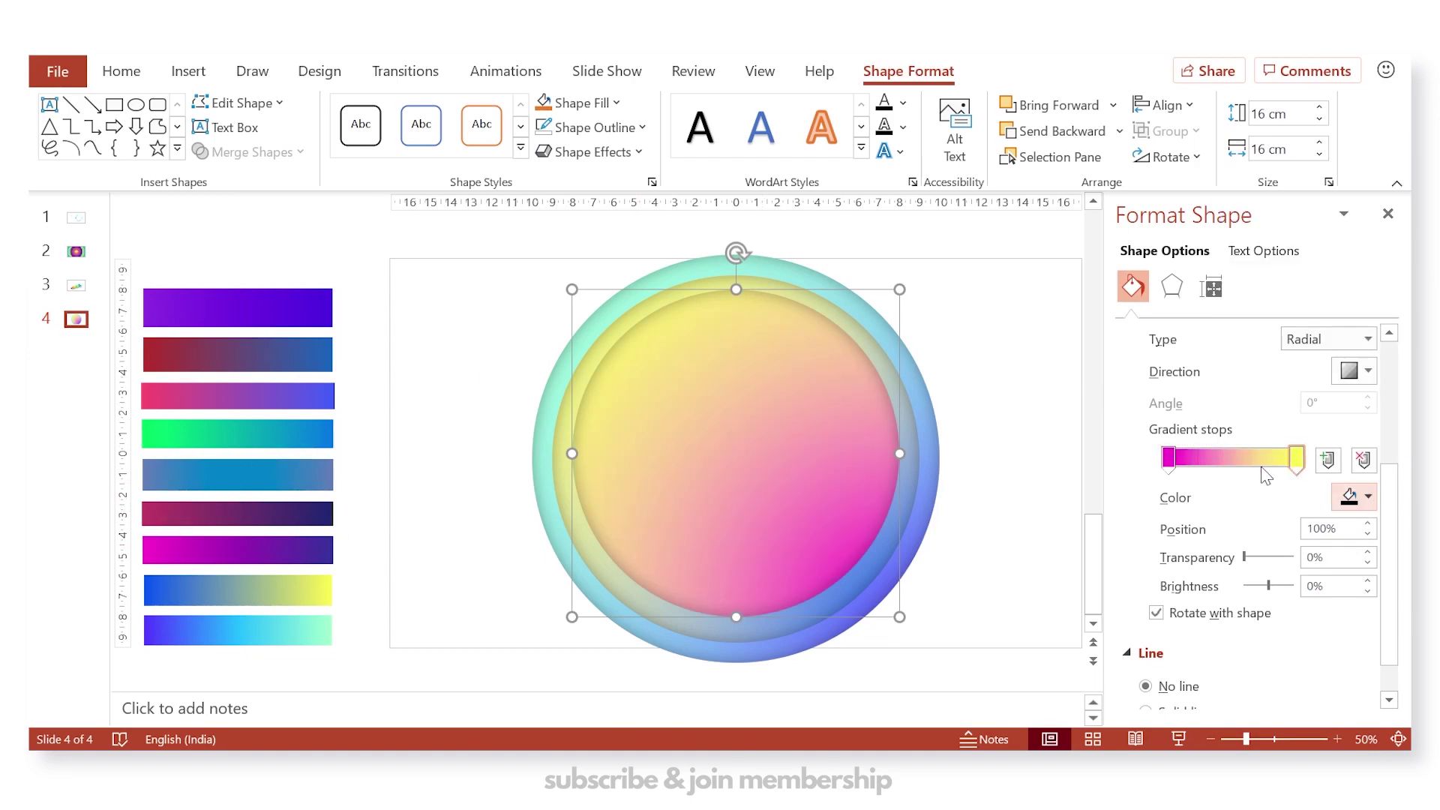
pyautogui.click(332, 539)
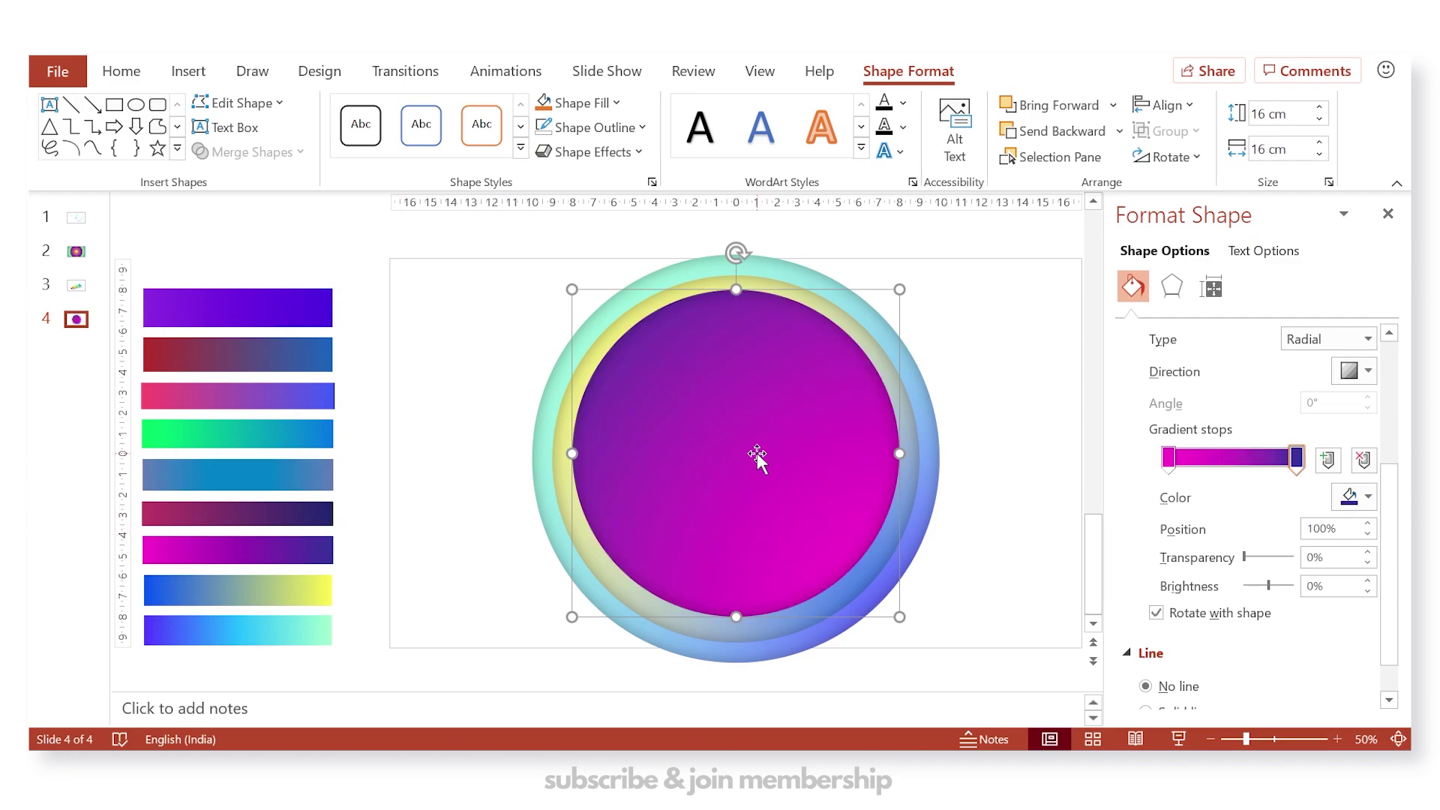
pyautogui.moveTo(757, 454); pyautogui.dragTo(744, 464)
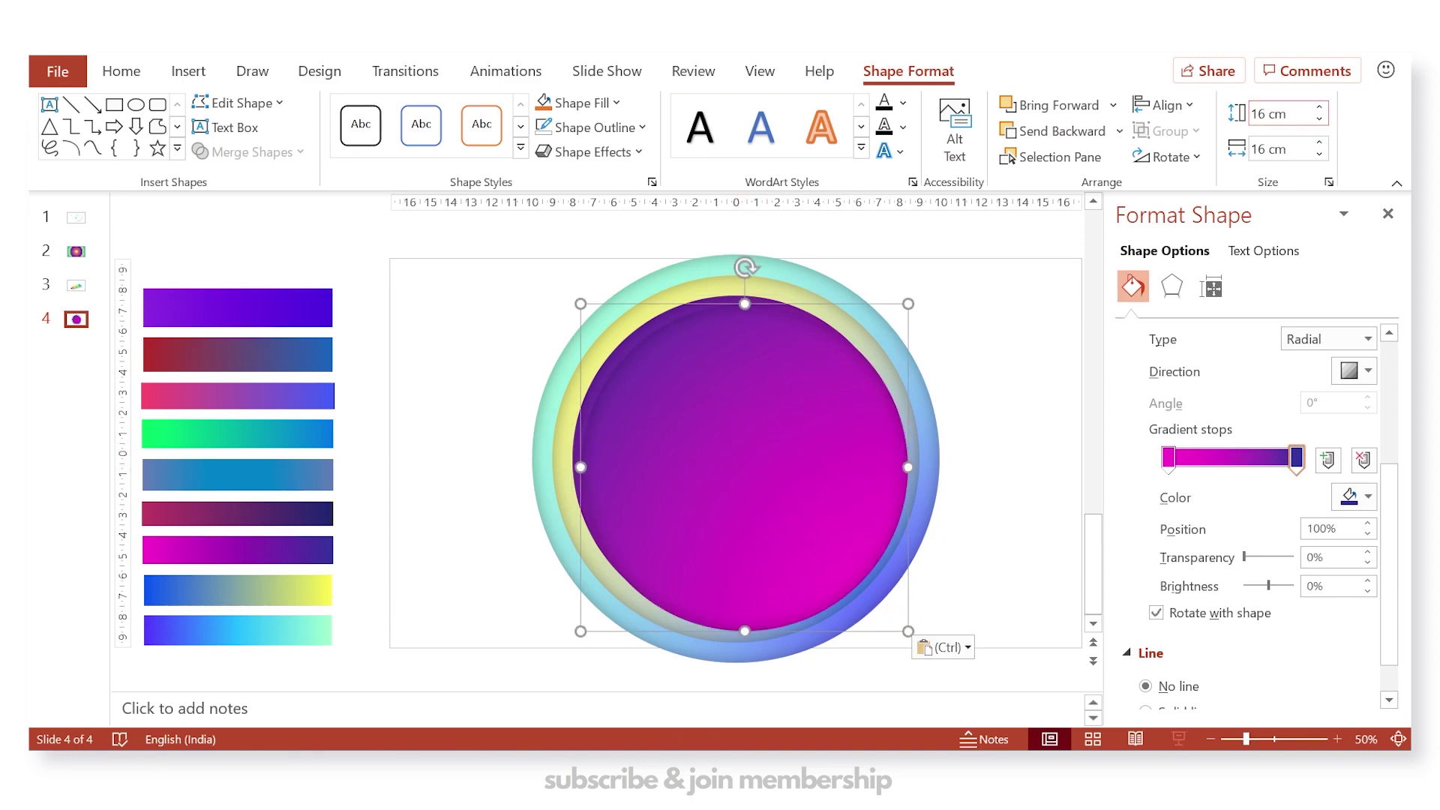
# - Resize the copy to 14 cm square and move it to the slide centre
pyautogui.click(1279, 114)
pyautogui.write('14')
pyautogui.press('Tab')
pyautogui.write('1')
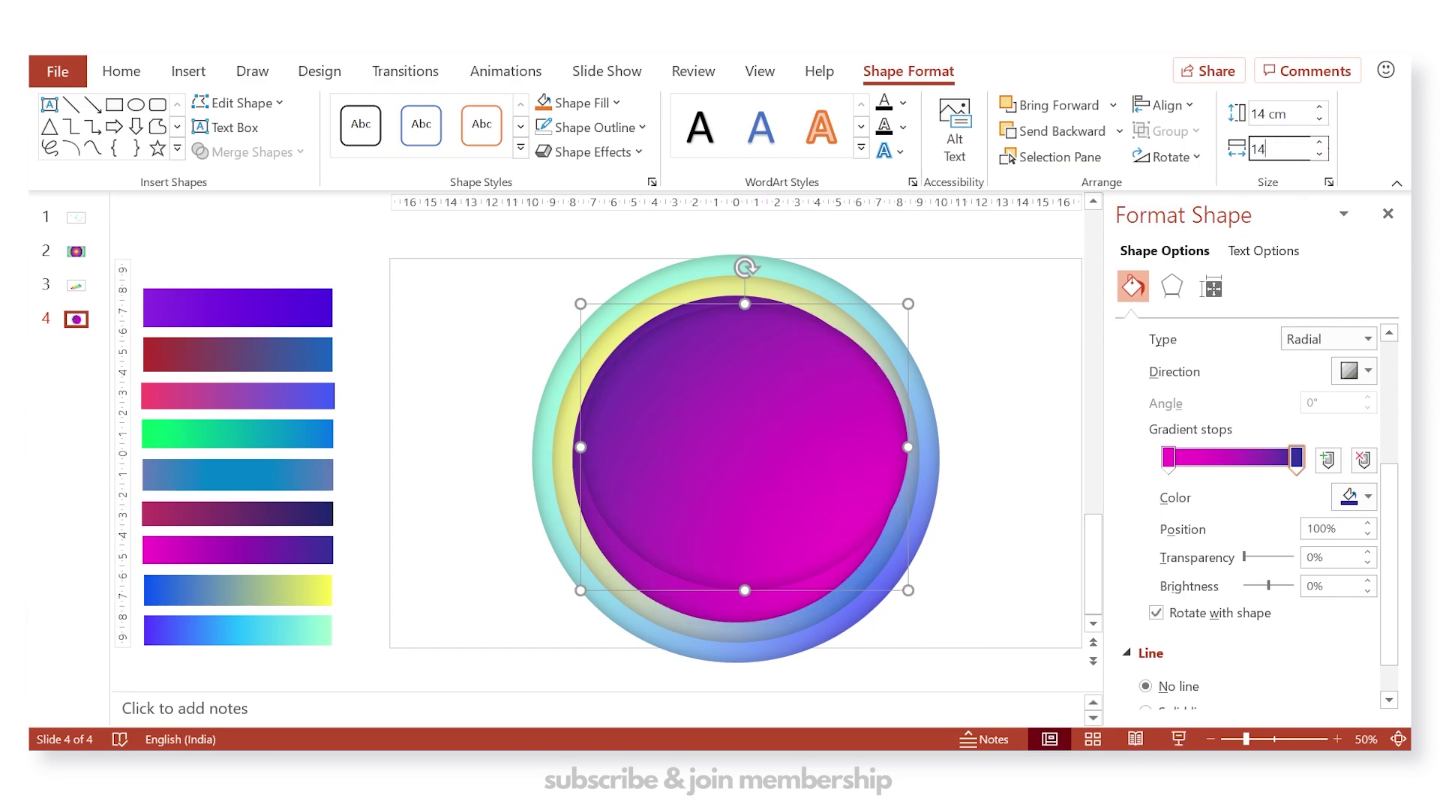
pyautogui.press('Return')
pyautogui.moveTo(771, 444); pyautogui.dragTo(783, 450)
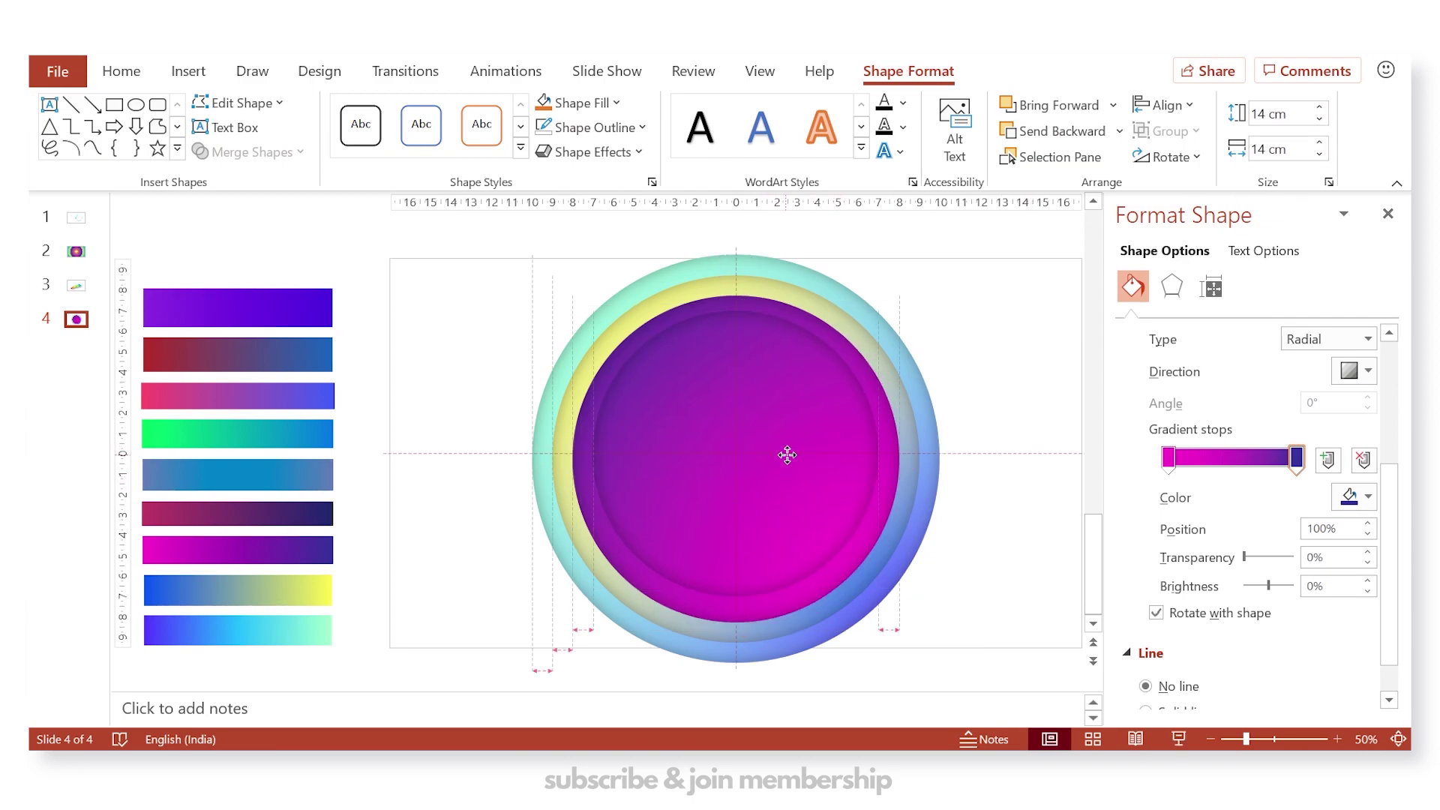
# - Eyedrop crimson and dark navy into the gradient stops and align the circle with the rings
pyautogui.click(1168, 464)
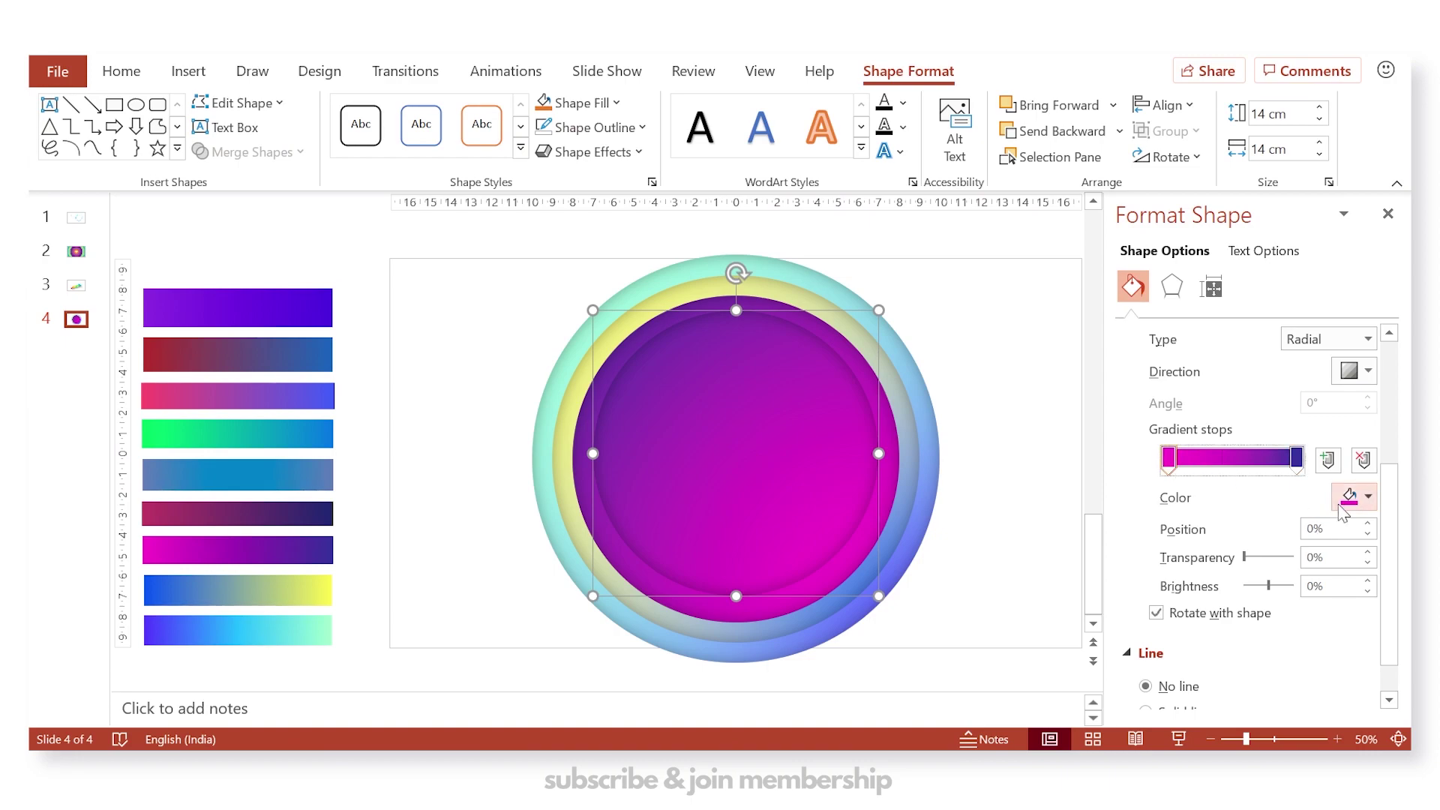
pyautogui.click(1356, 497)
pyautogui.click(1343, 562)
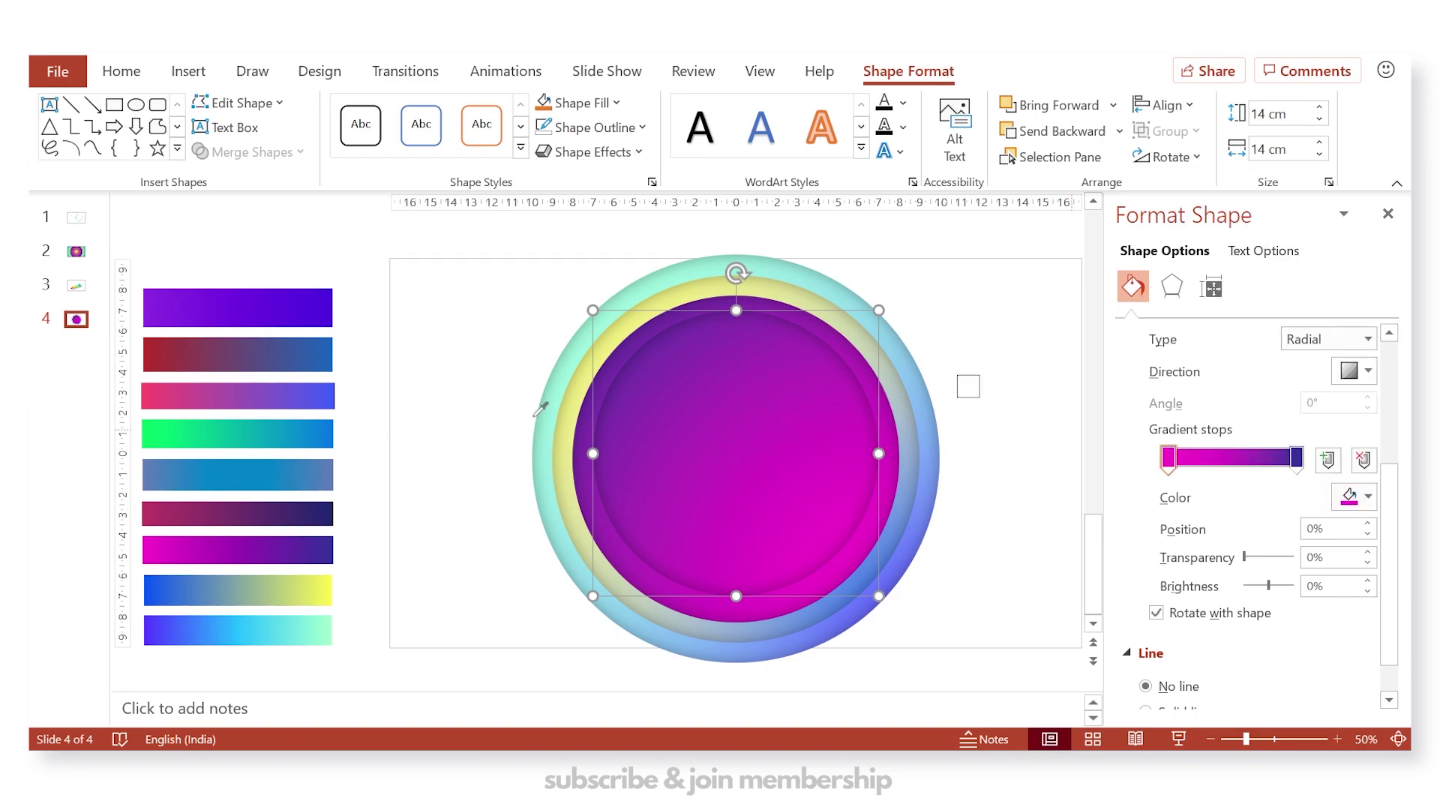
pyautogui.click(148, 507)
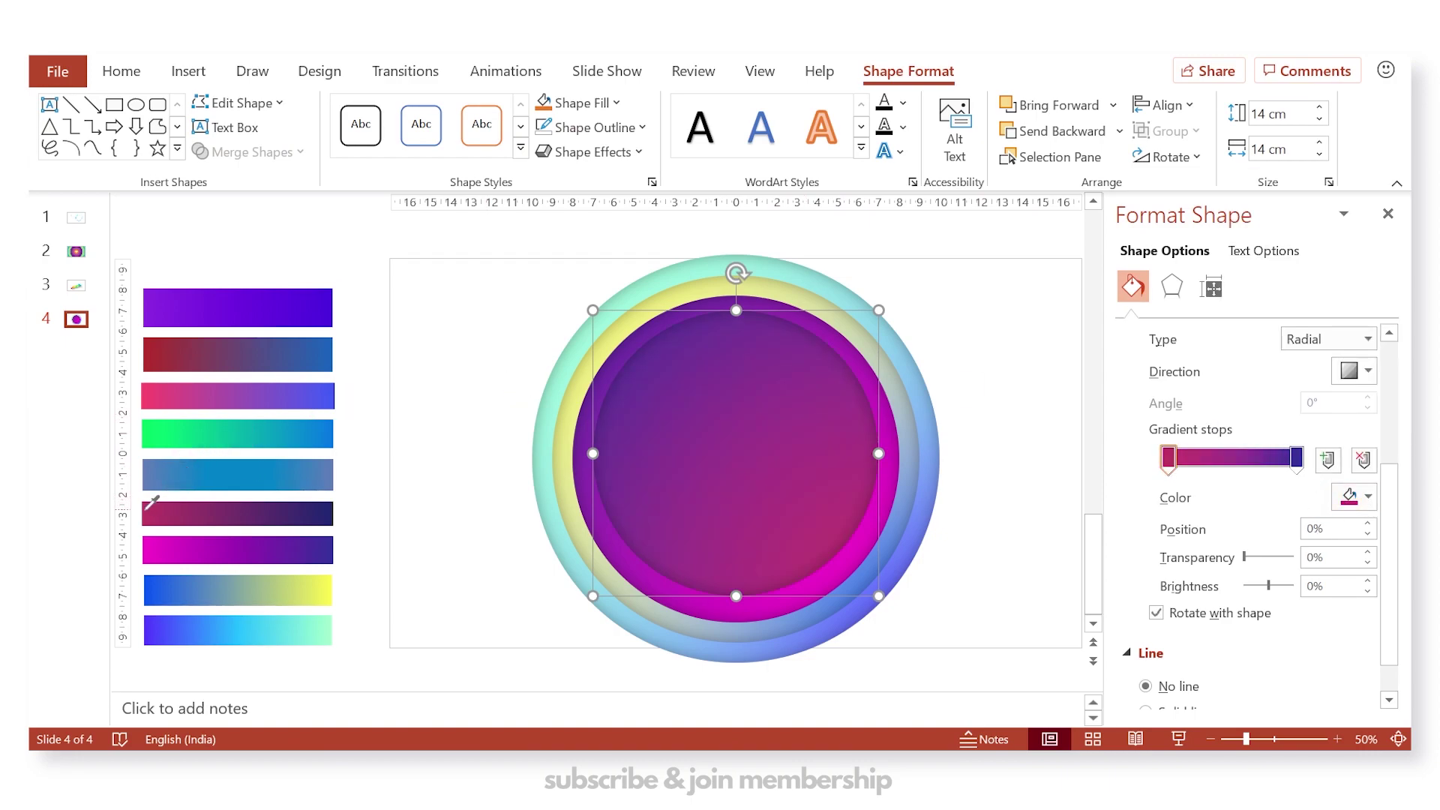
pyautogui.click(1296, 458)
pyautogui.click(1356, 497)
pyautogui.click(1342, 561)
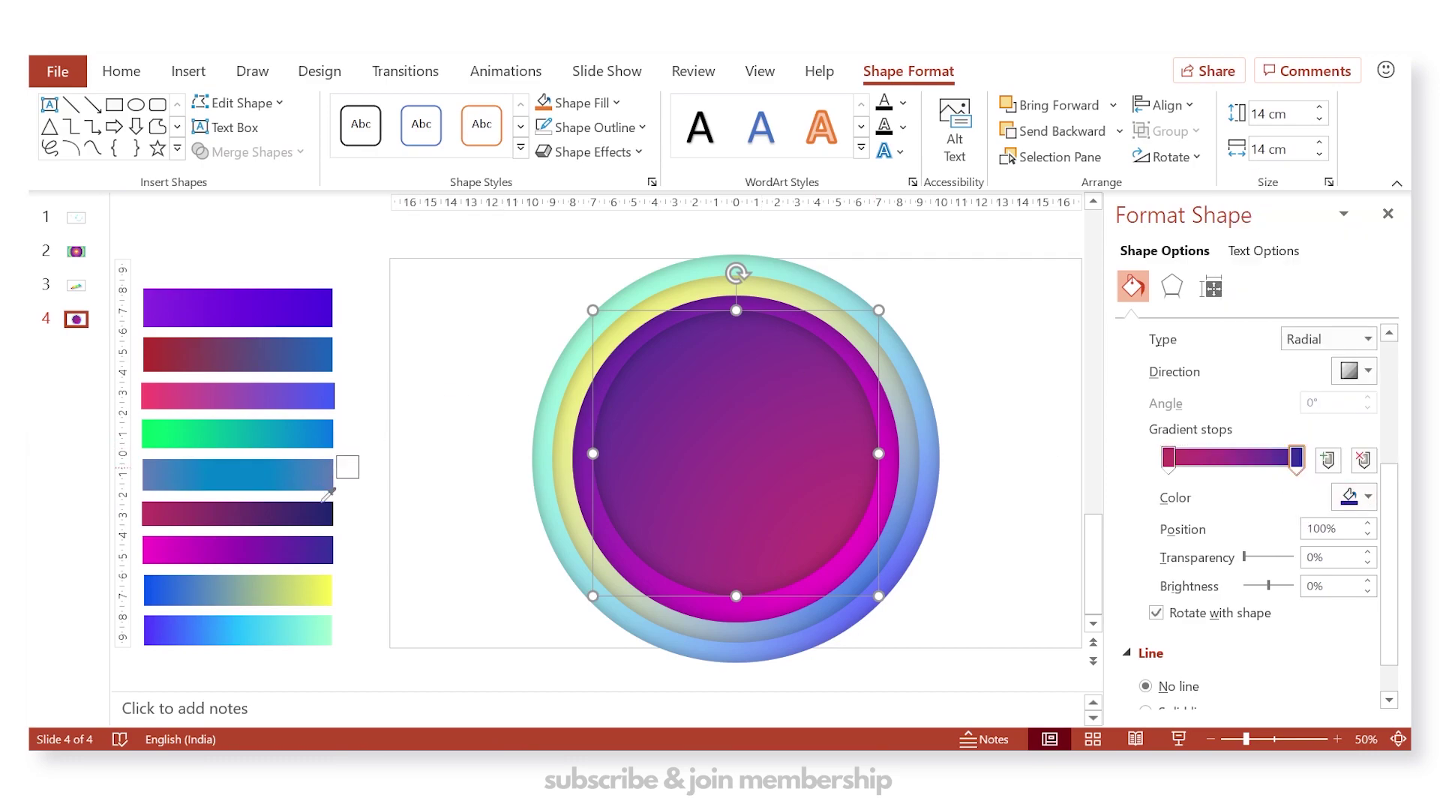
pyautogui.click(327, 511)
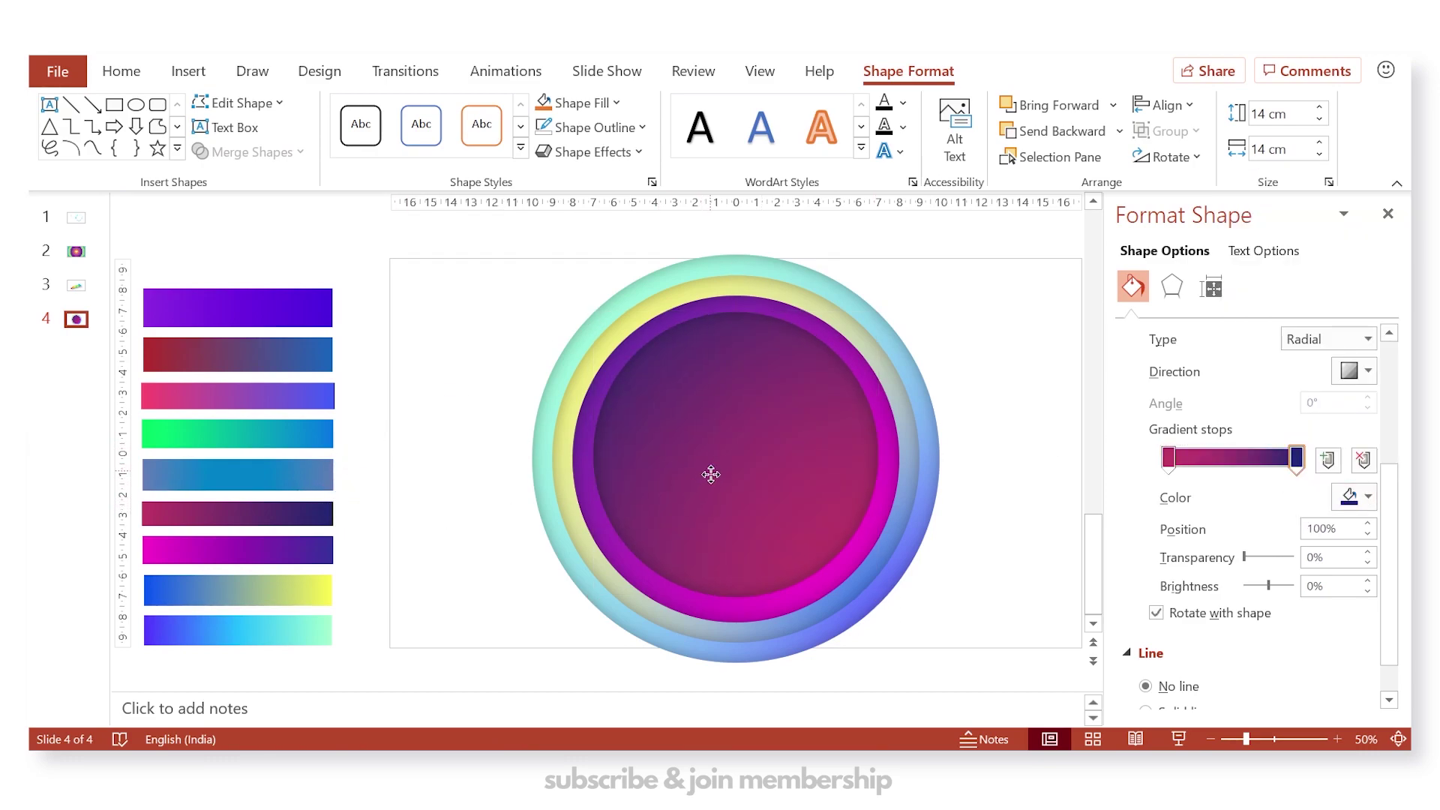
pyautogui.moveTo(711, 474); pyautogui.dragTo(715, 476)
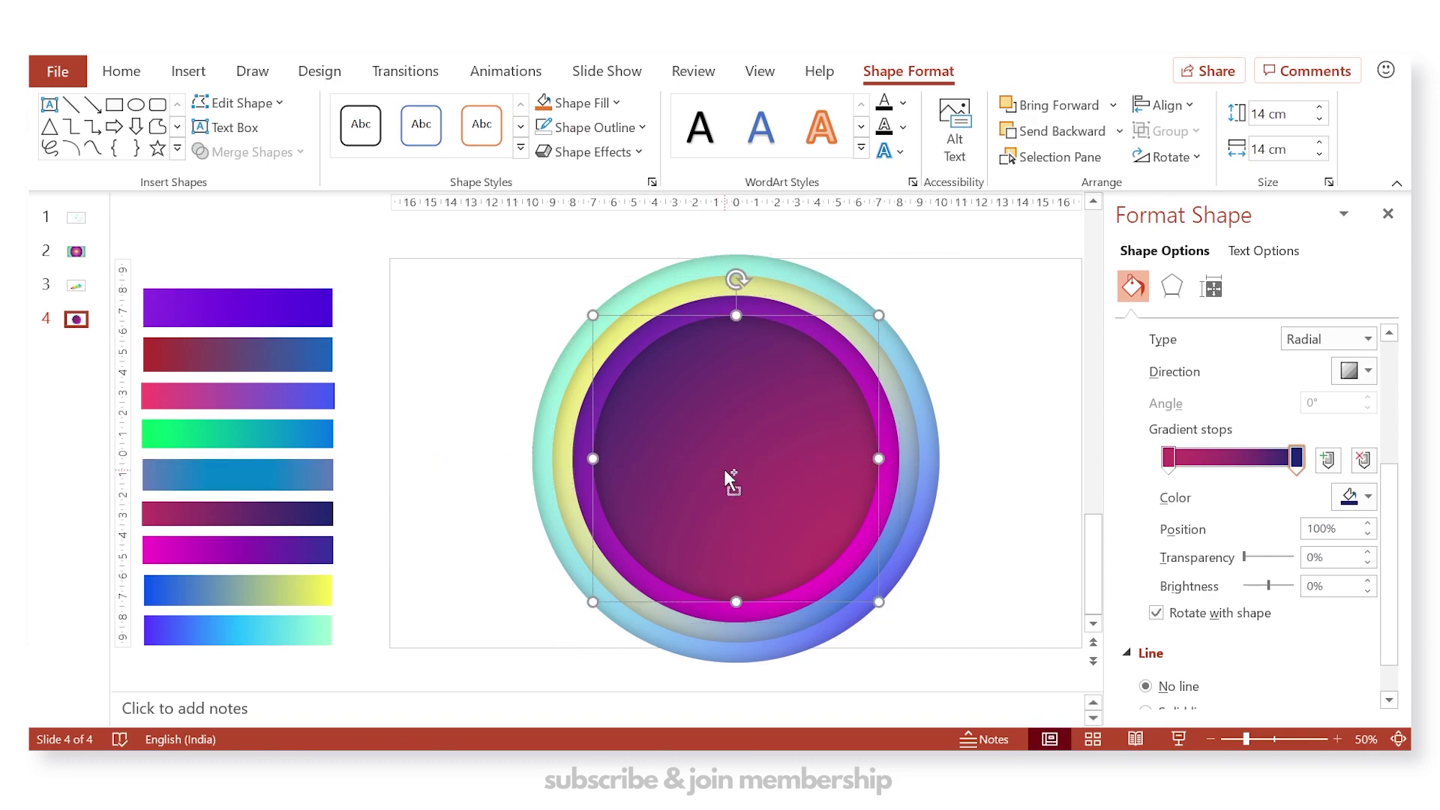
# - Duplicate the crimson circle, resize it to 12 cm square and centre it
pyautogui.hotkey('ctrl', 'd')
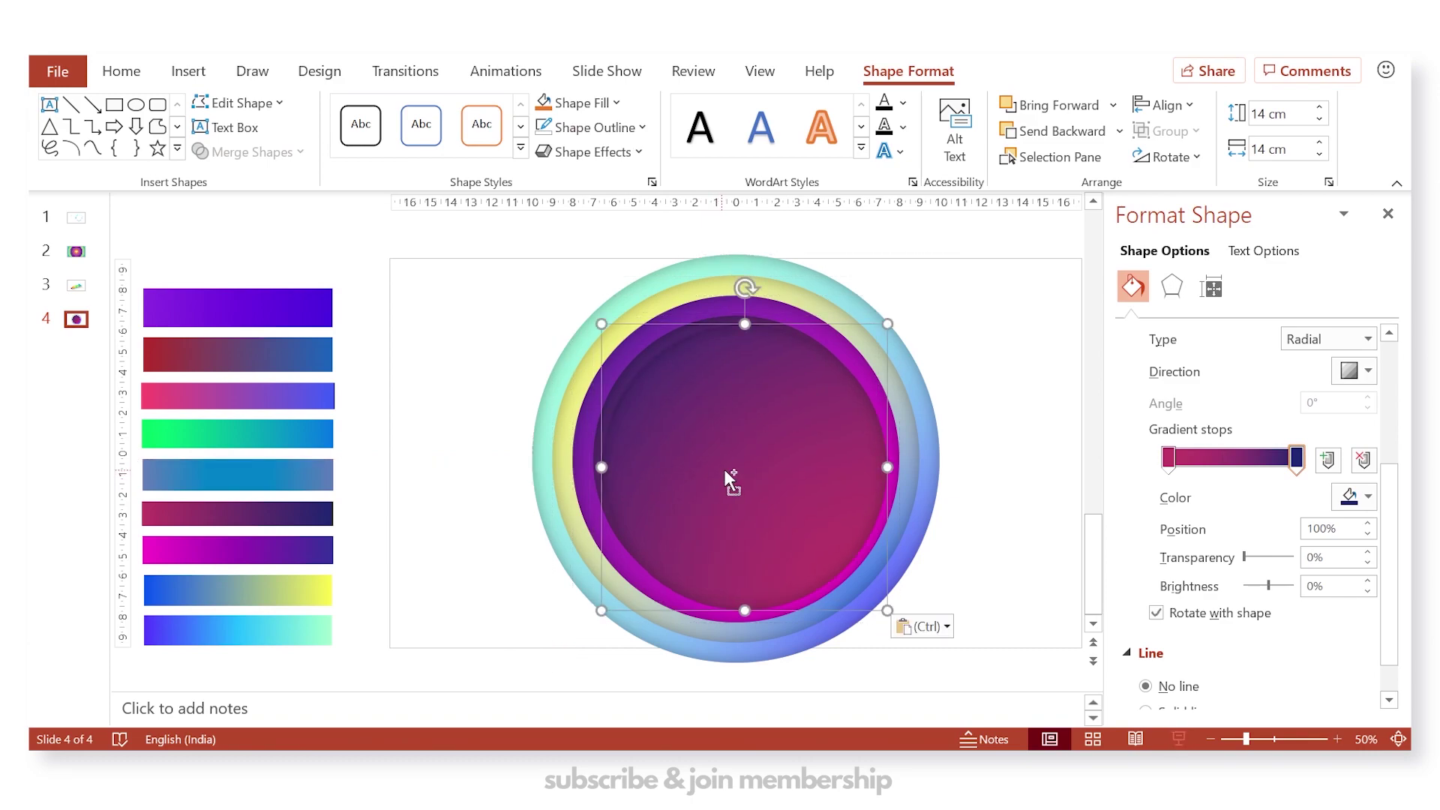
pyautogui.click(1298, 118)
pyautogui.write('12')
pyautogui.press('Return')
pyautogui.click(1303, 150)
pyautogui.write('12')
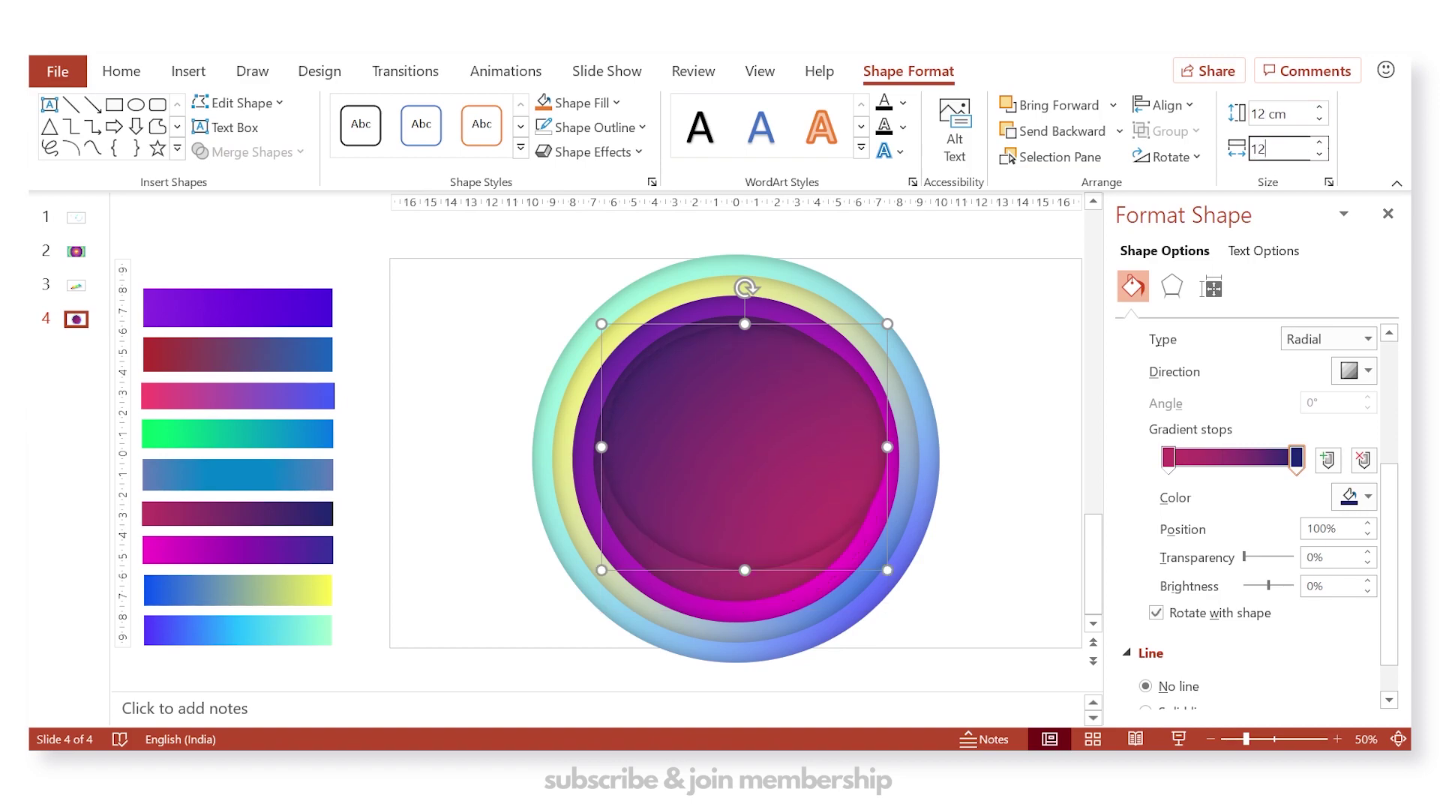
pyautogui.press('Return')
pyautogui.moveTo(772, 443); pyautogui.dragTo(780, 447)
# - Eyedrop blue from the swatch bar into both gradient stops
pyautogui.click(1168, 457)
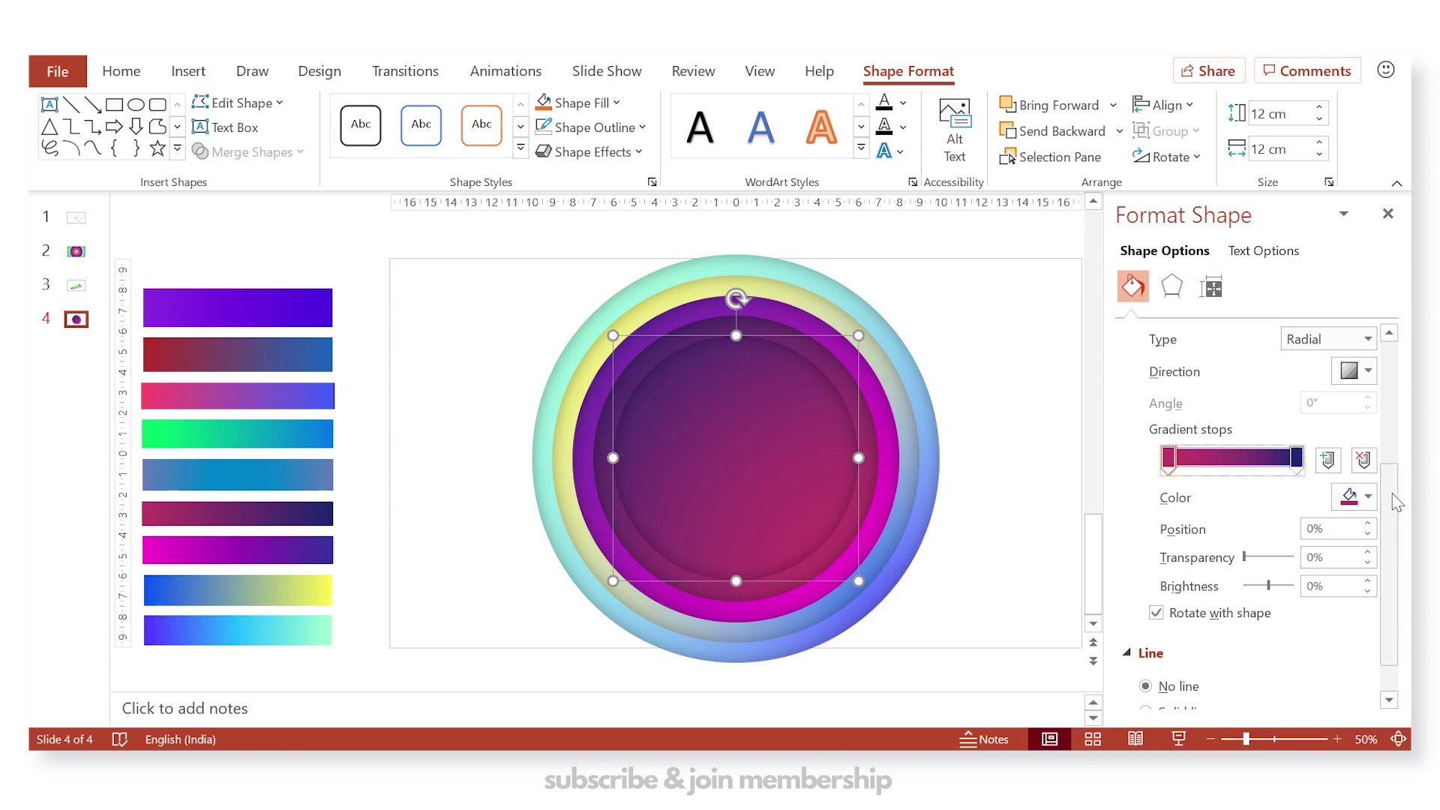
pyautogui.click(1367, 496)
pyautogui.click(1198, 469)
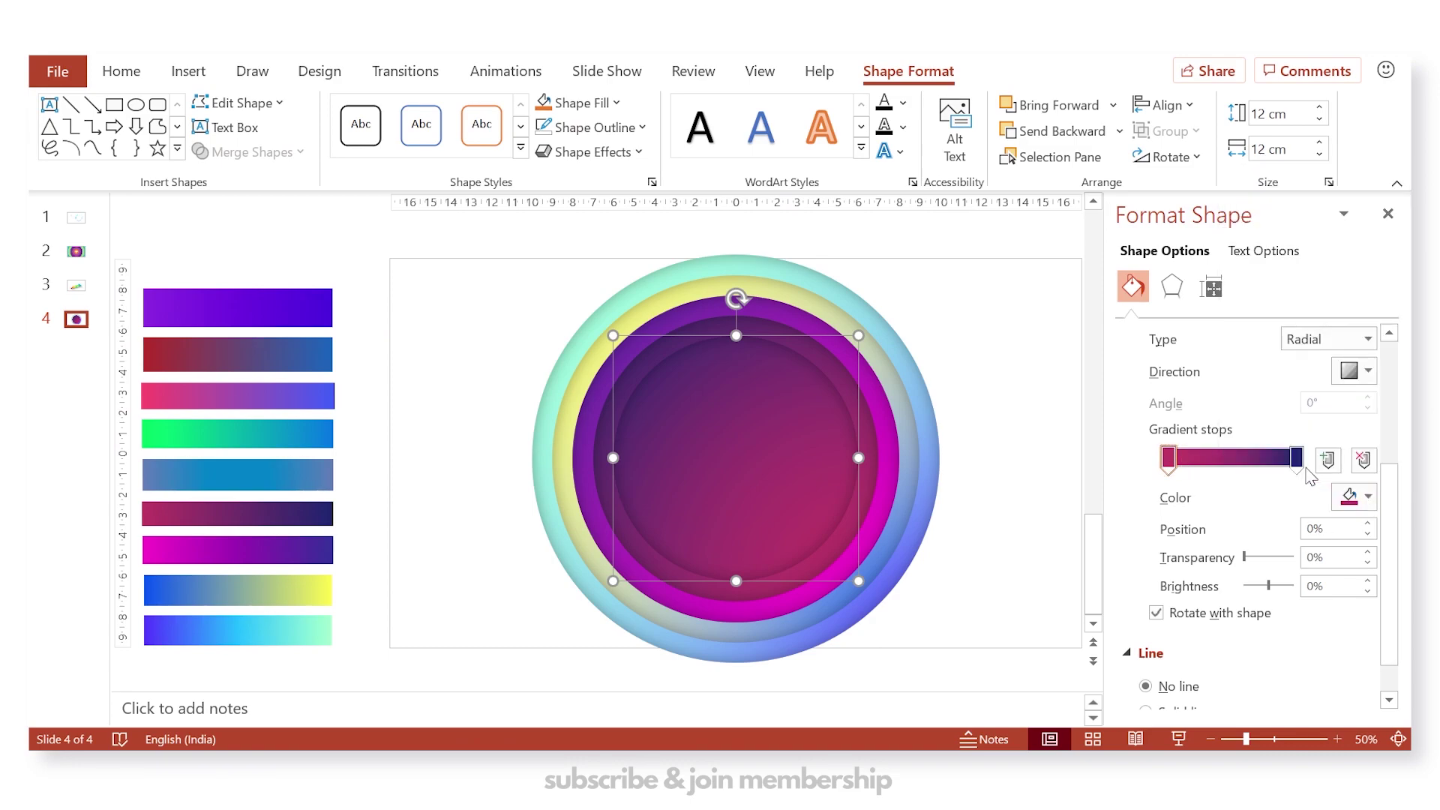
pyautogui.click(154, 462)
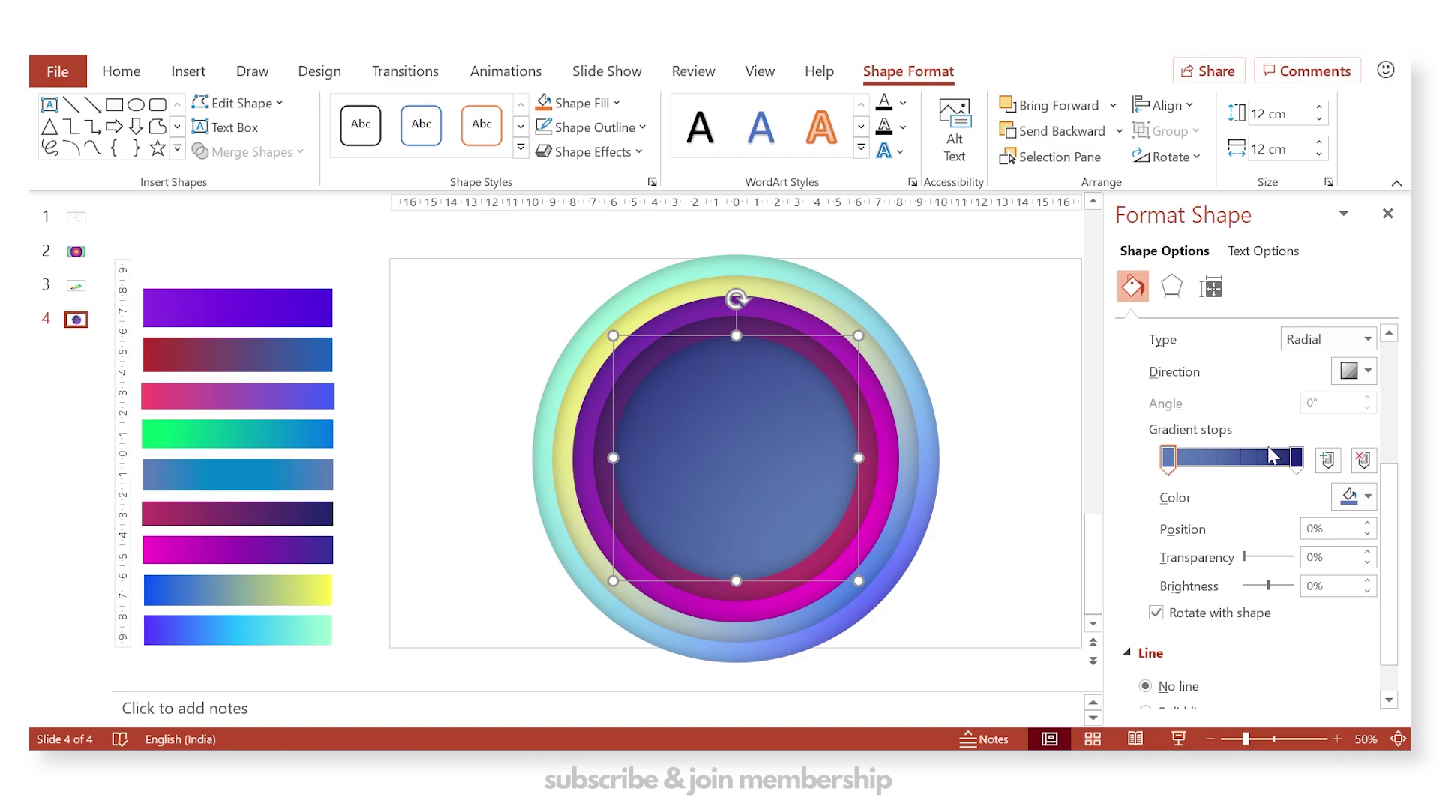
pyautogui.click(1296, 458)
pyautogui.click(1367, 496)
pyautogui.click(1294, 475)
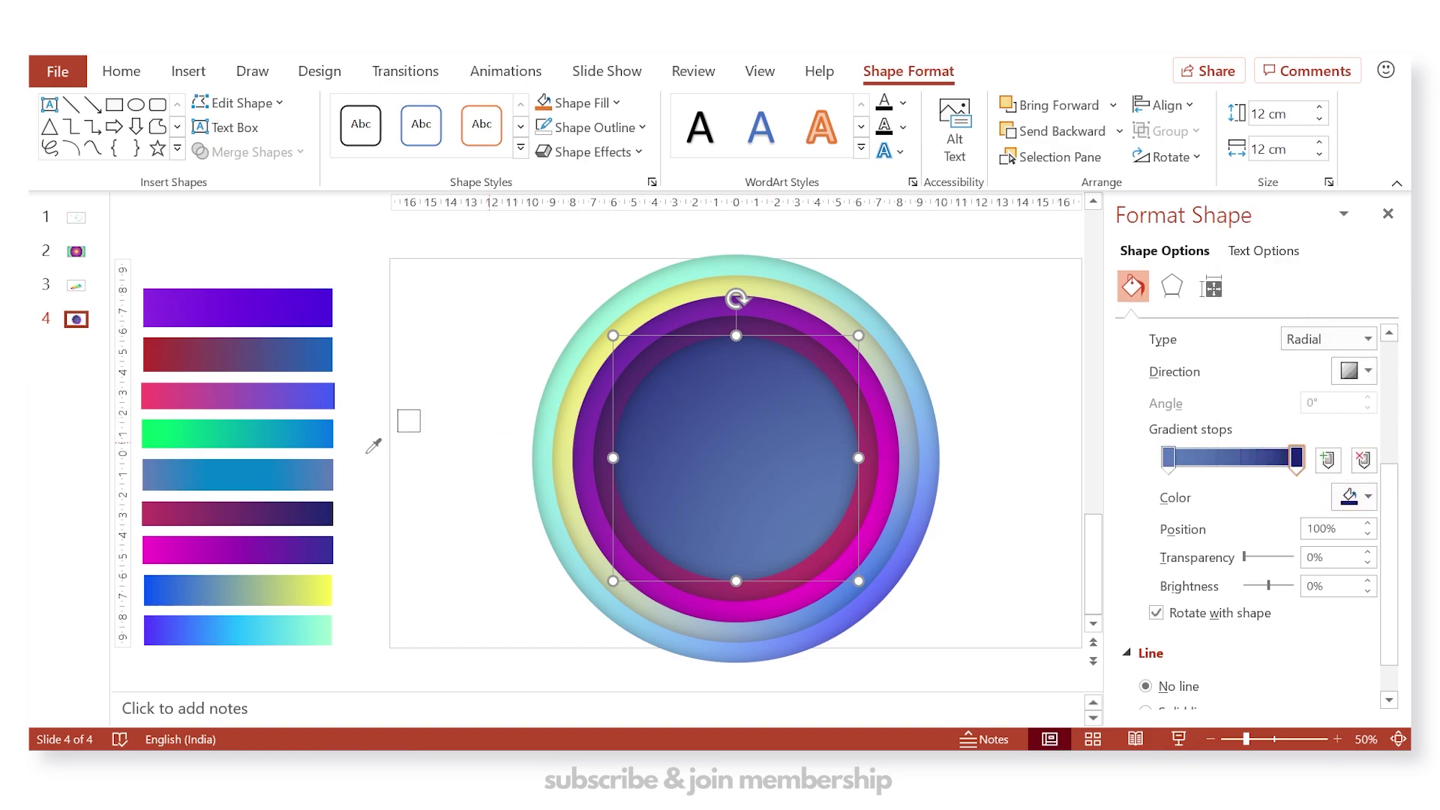
pyautogui.click(331, 464)
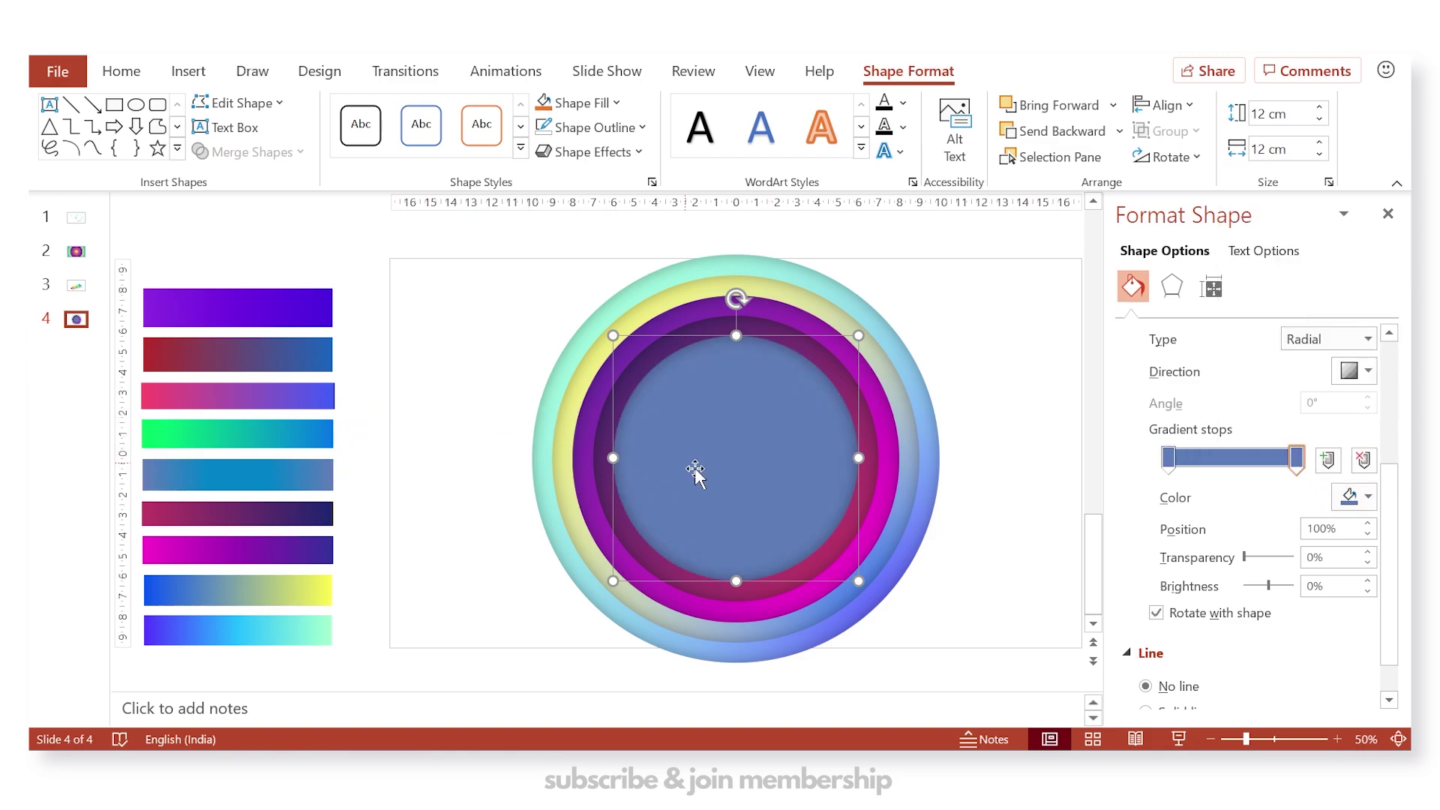
# - Copy and paste the blue circle, size it 10 cm square, and centre it in the rings
pyautogui.hotkey('ctrl', 'c')
pyautogui.hotkey('ctrl', 'v')
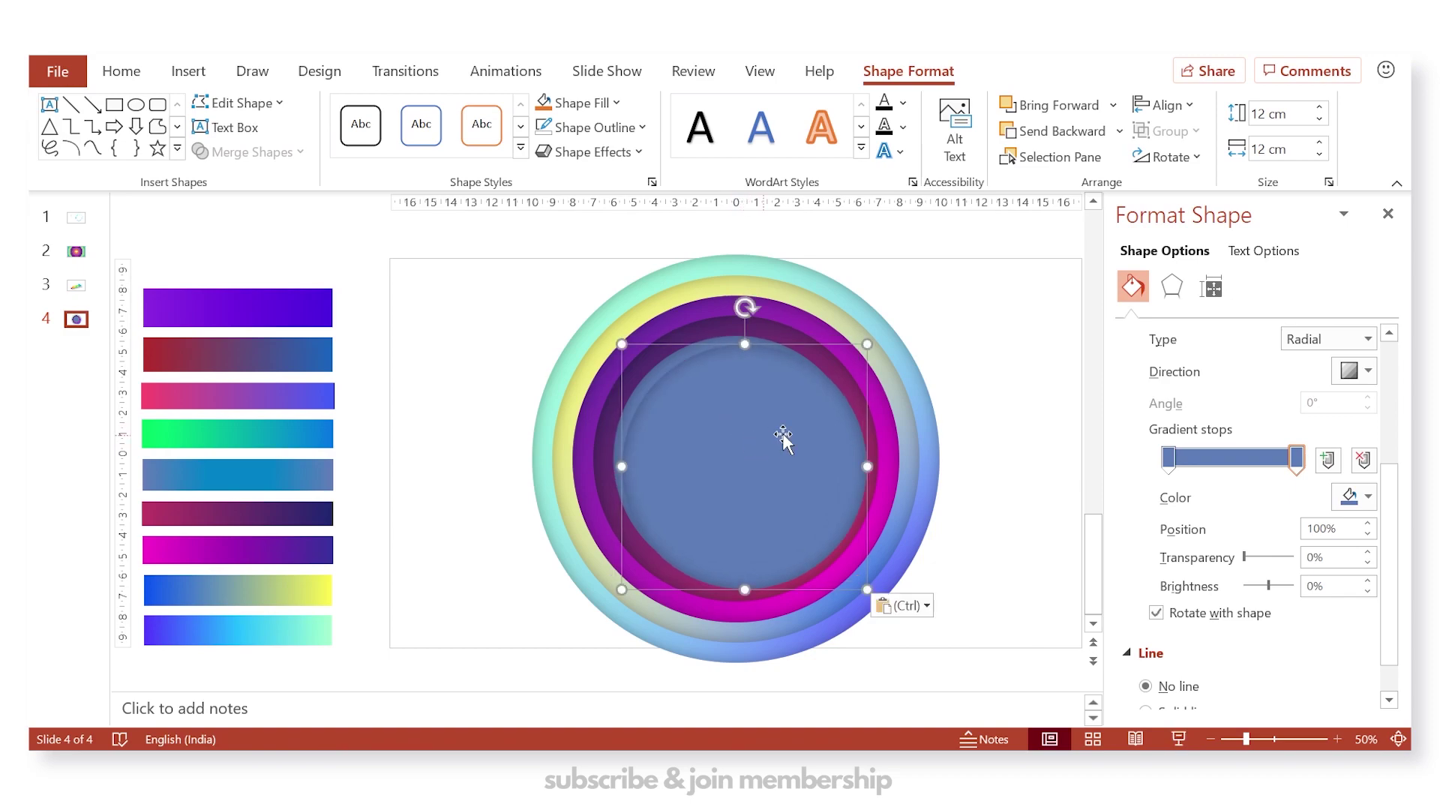
pyautogui.click(1305, 120)
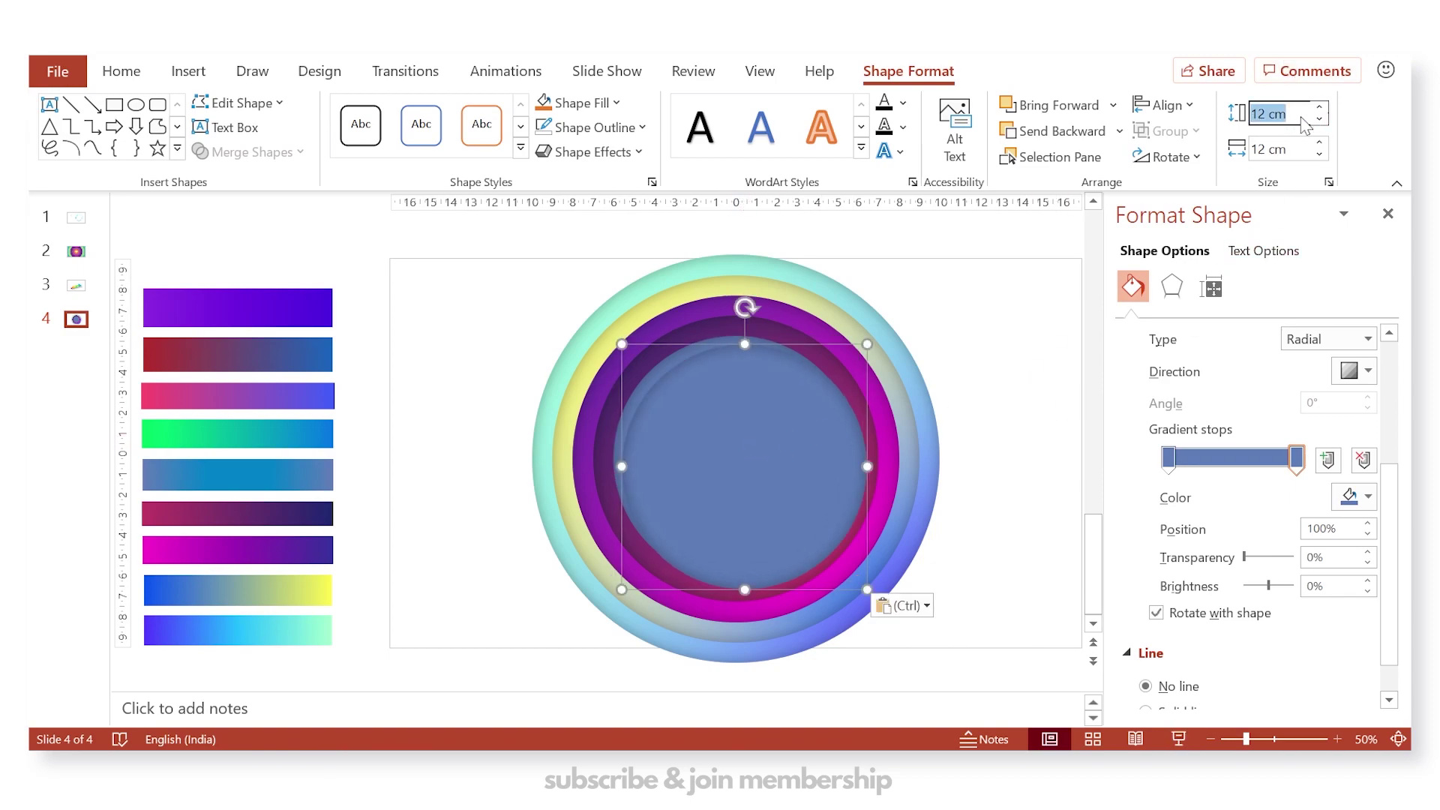
pyautogui.write('10')
pyautogui.press('Tab')
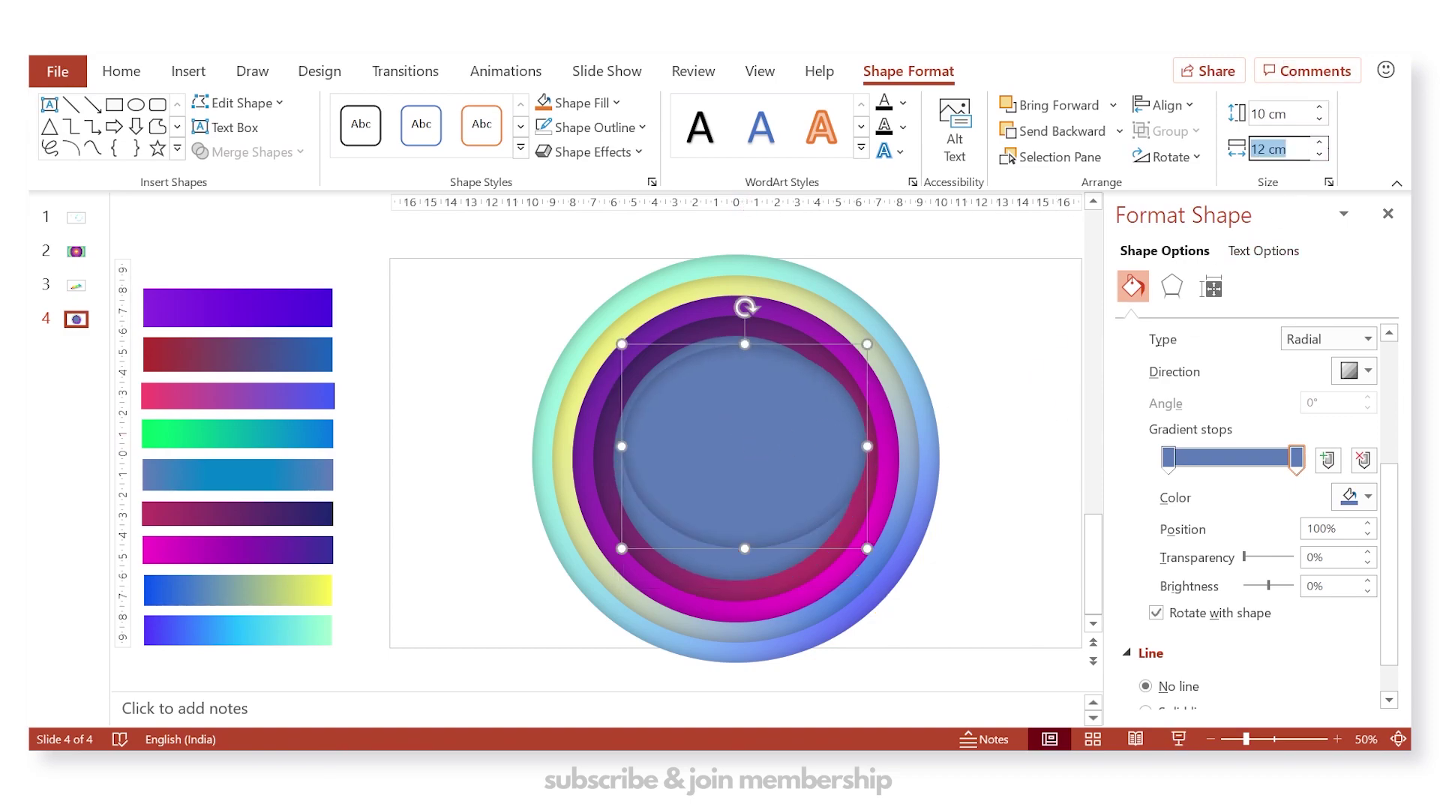
pyautogui.write('10')
pyautogui.press('Return')
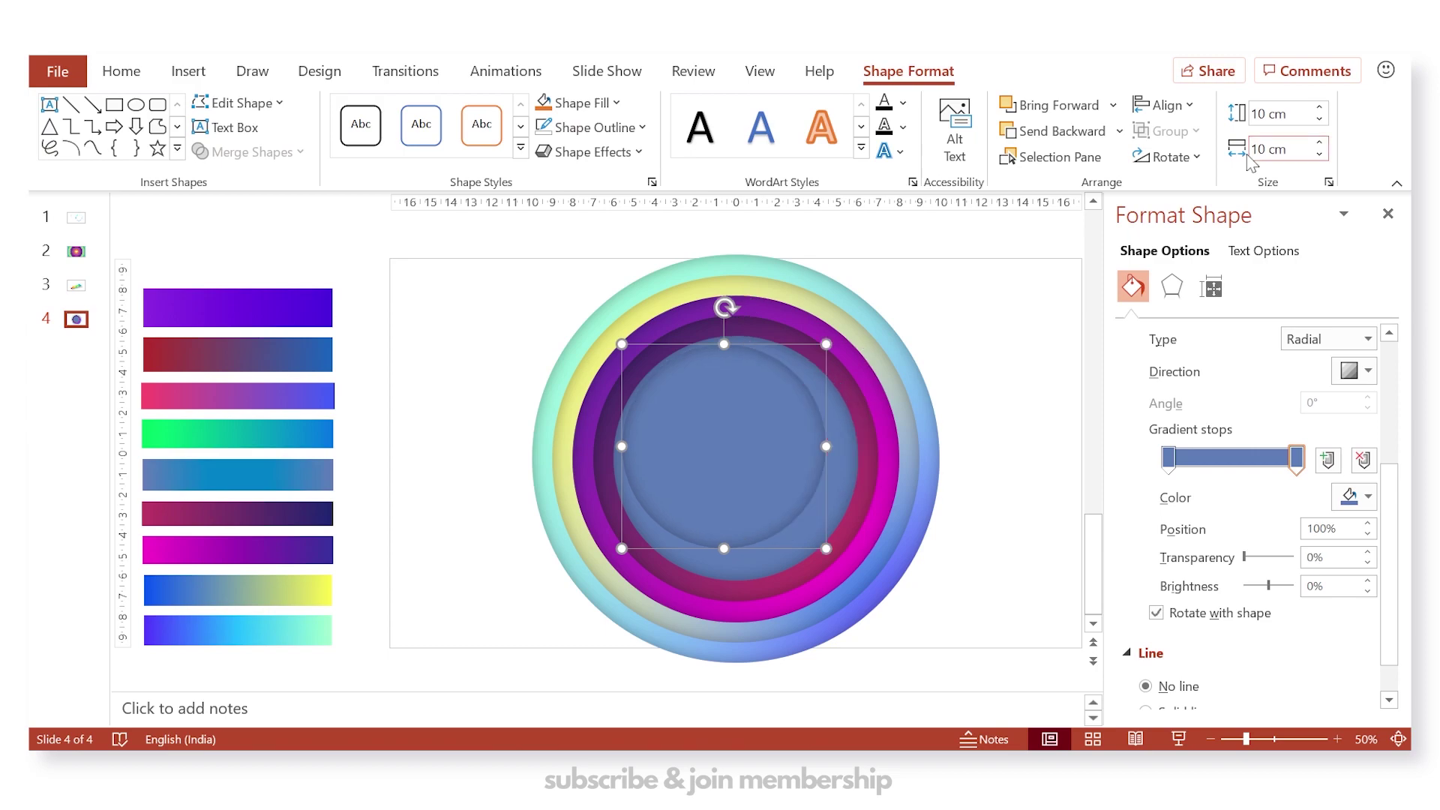
pyautogui.moveTo(732, 447); pyautogui.dragTo(745, 457)
# - Eyedrop green into the inner stop and blue into the outer stop from the green-blue bar
pyautogui.click(1169, 458)
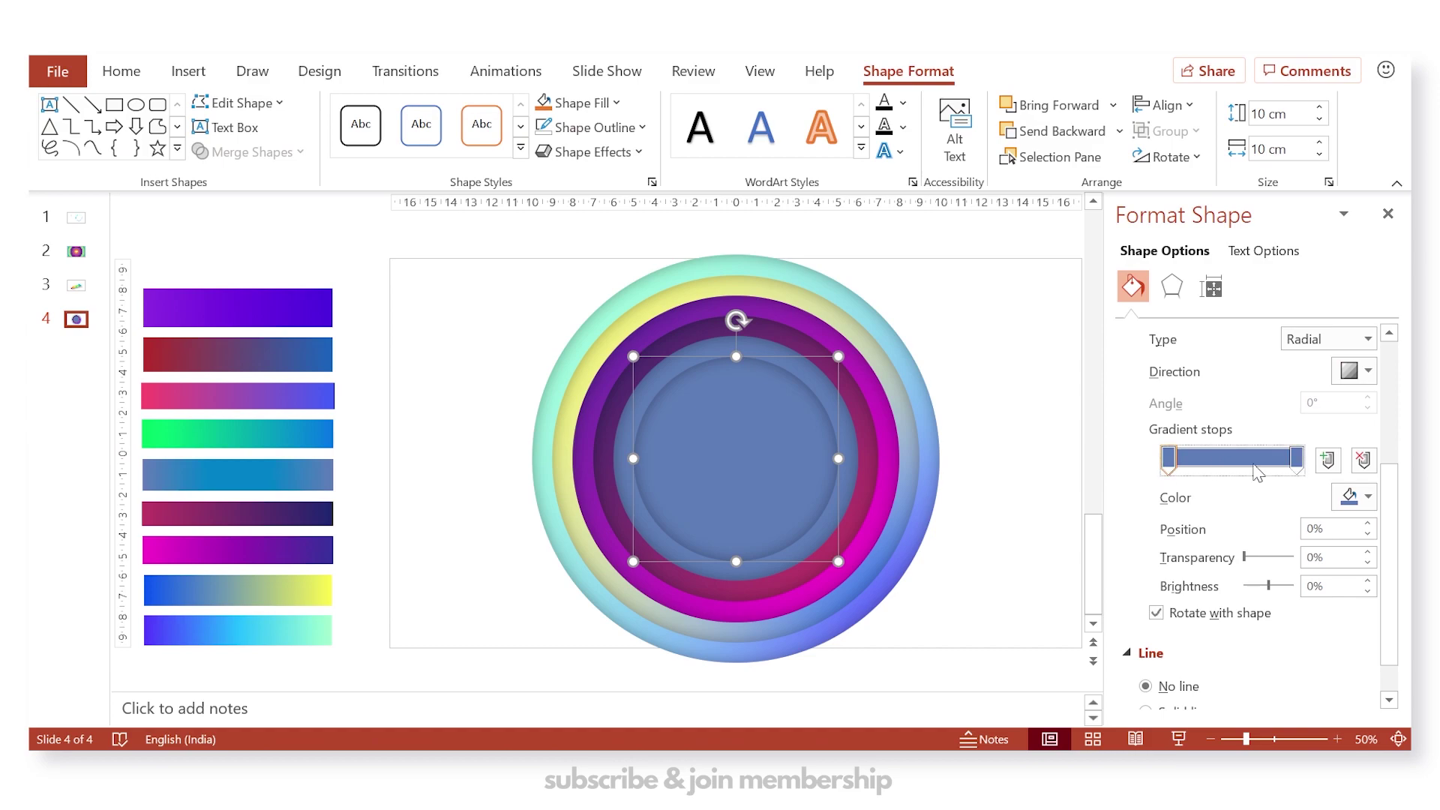
pyautogui.click(1368, 496)
pyautogui.click(1194, 469)
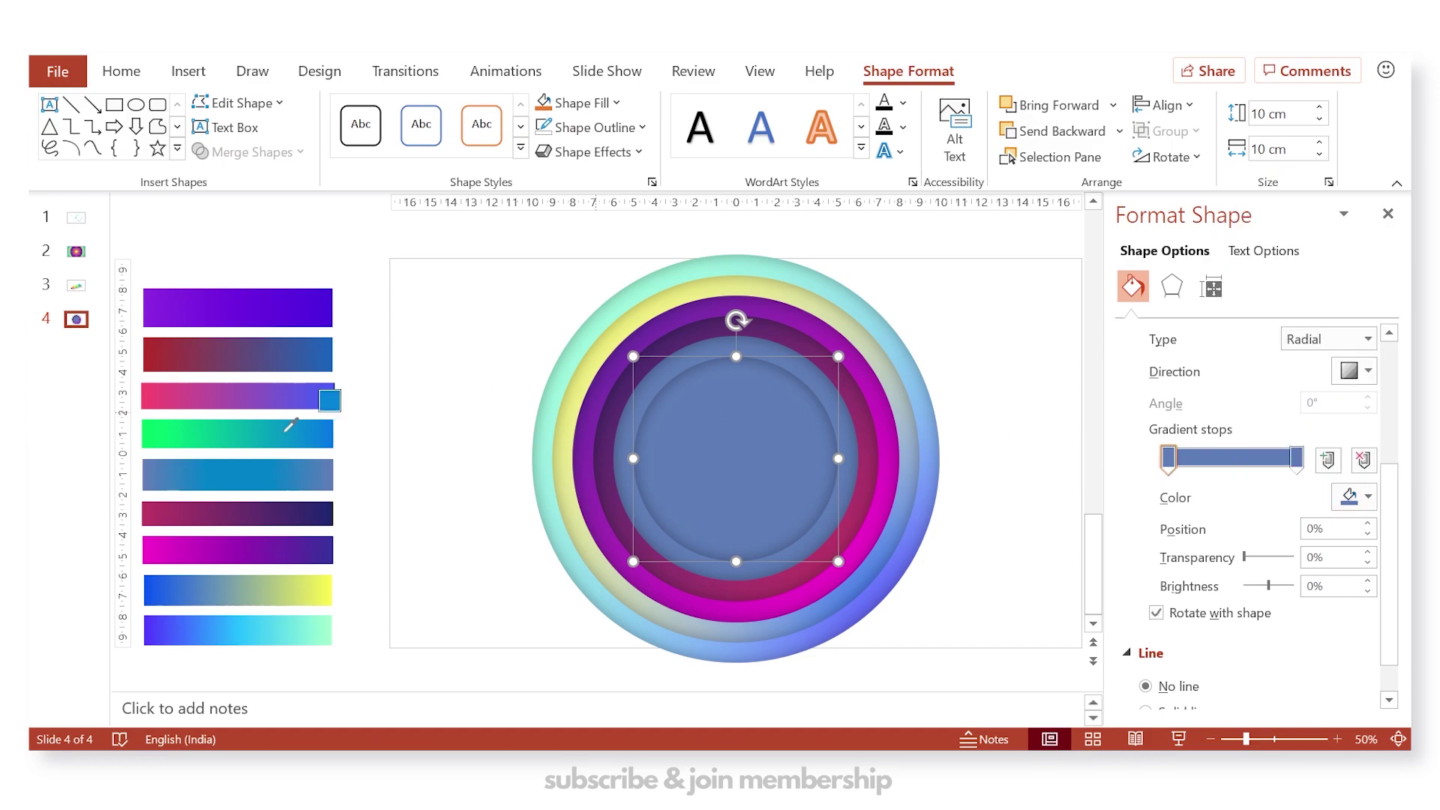
pyautogui.click(153, 422)
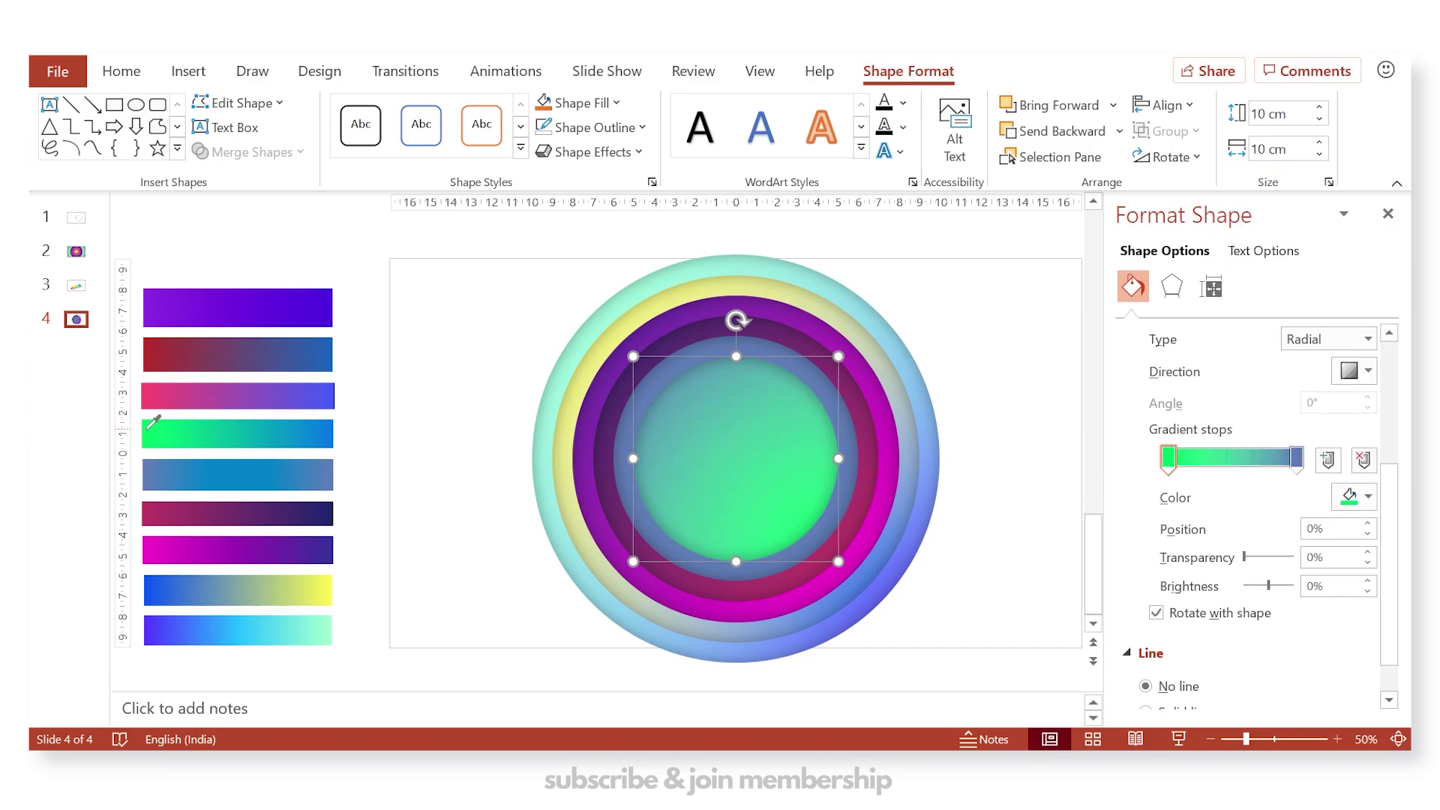
pyautogui.click(1297, 459)
pyautogui.click(1368, 496)
pyautogui.click(1306, 484)
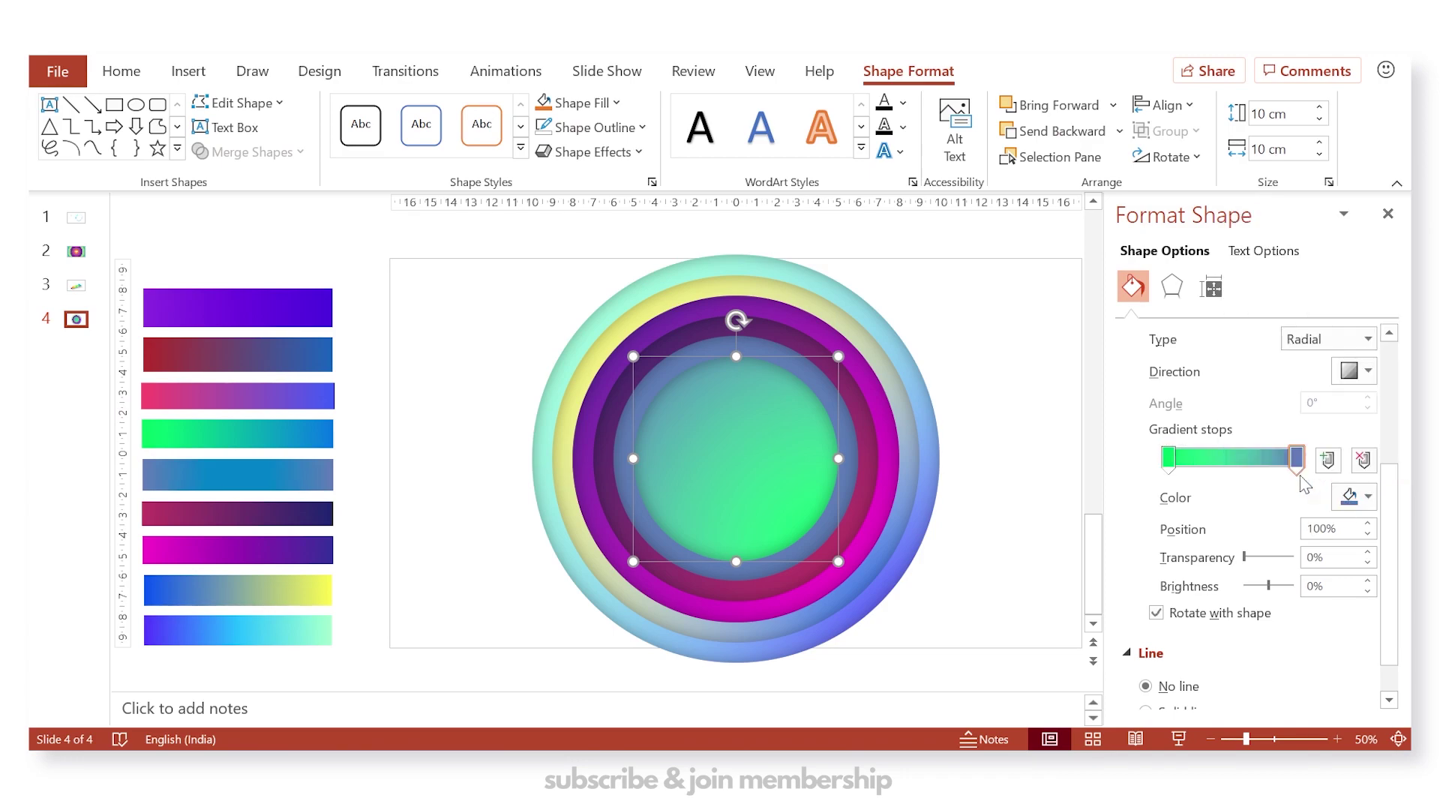
pyautogui.click(332, 431)
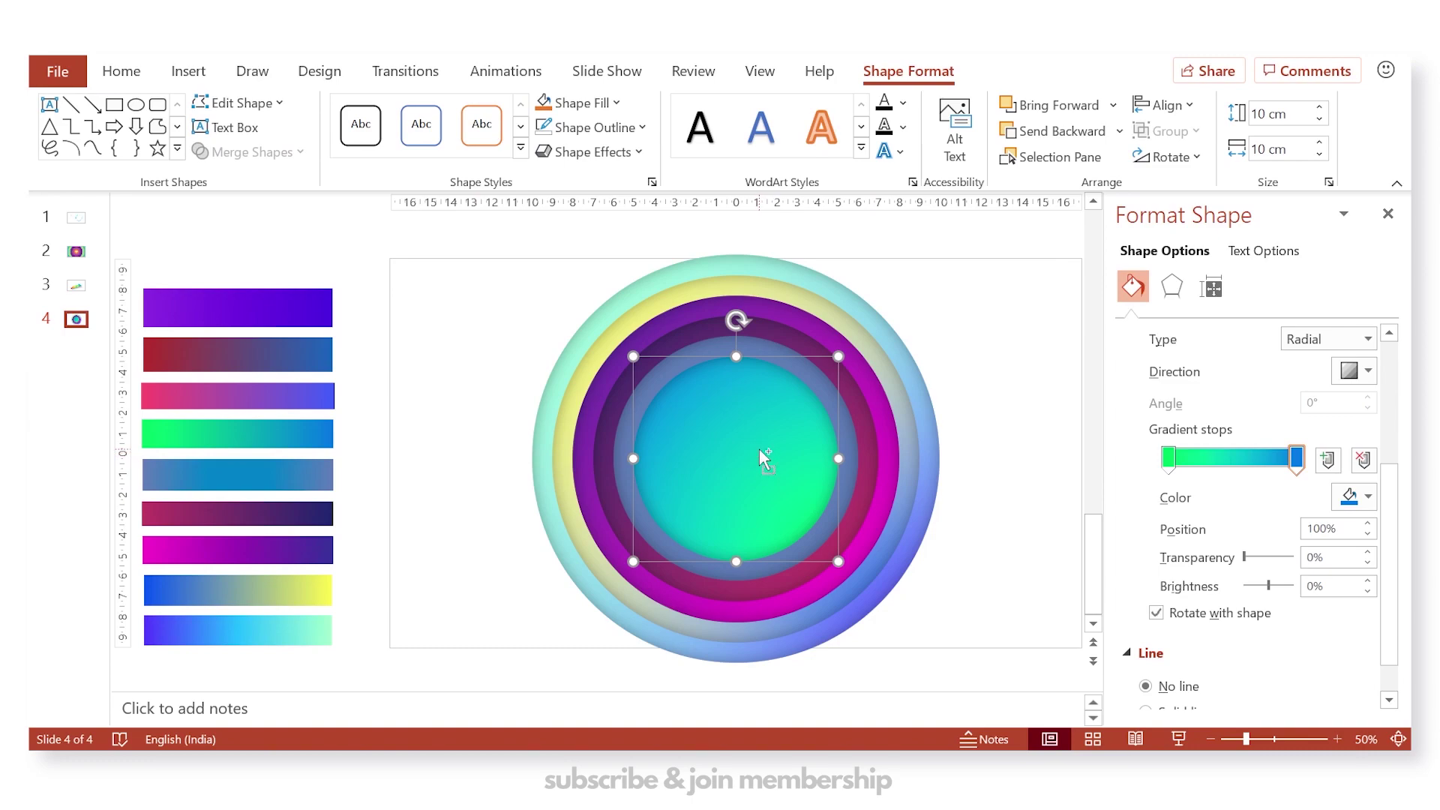
# - Duplicate the green-blue circle, resize the copy to 8 cm by 8 cm, and centre it in the rings
pyautogui.hotkey('ctrl', 'd')
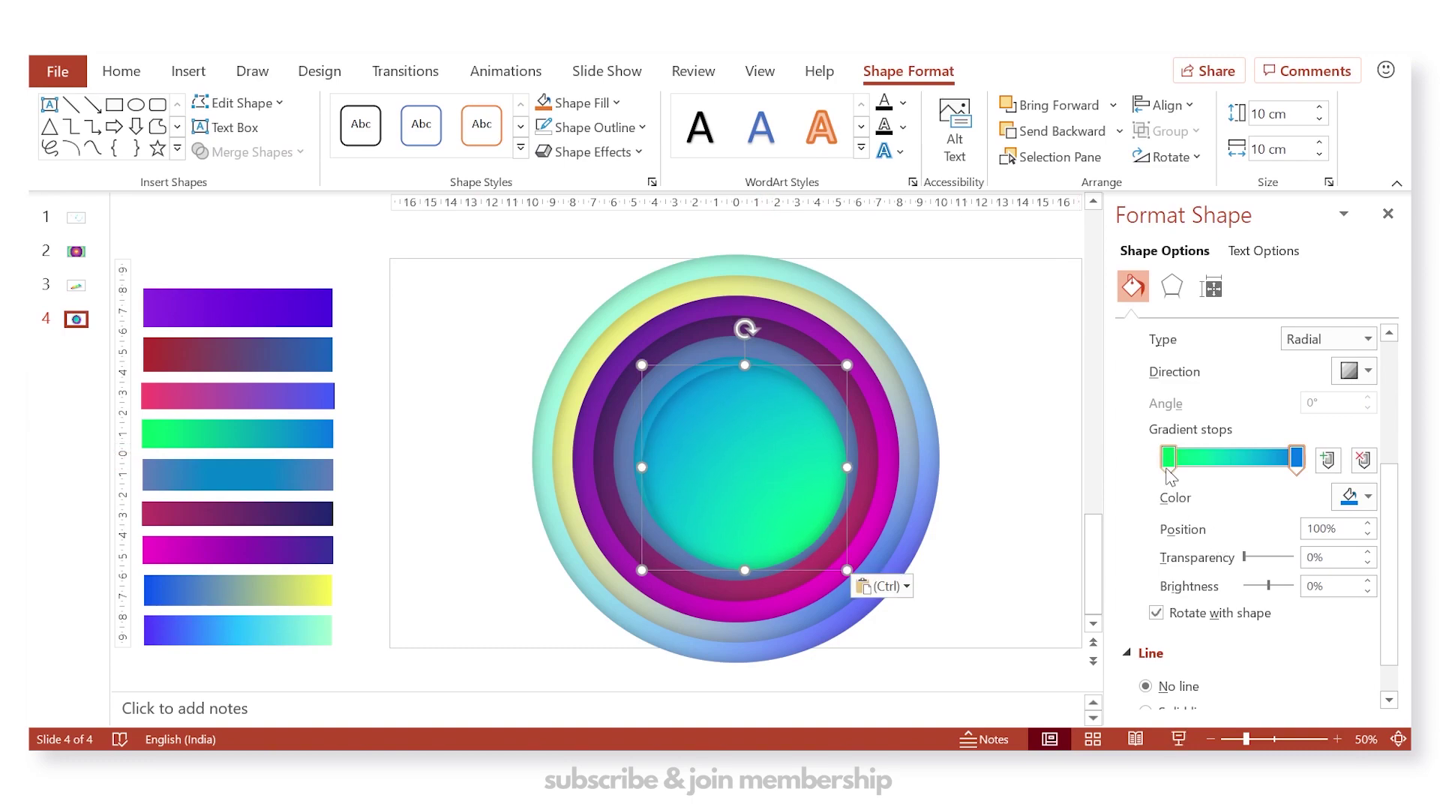
pyautogui.click(1309, 117)
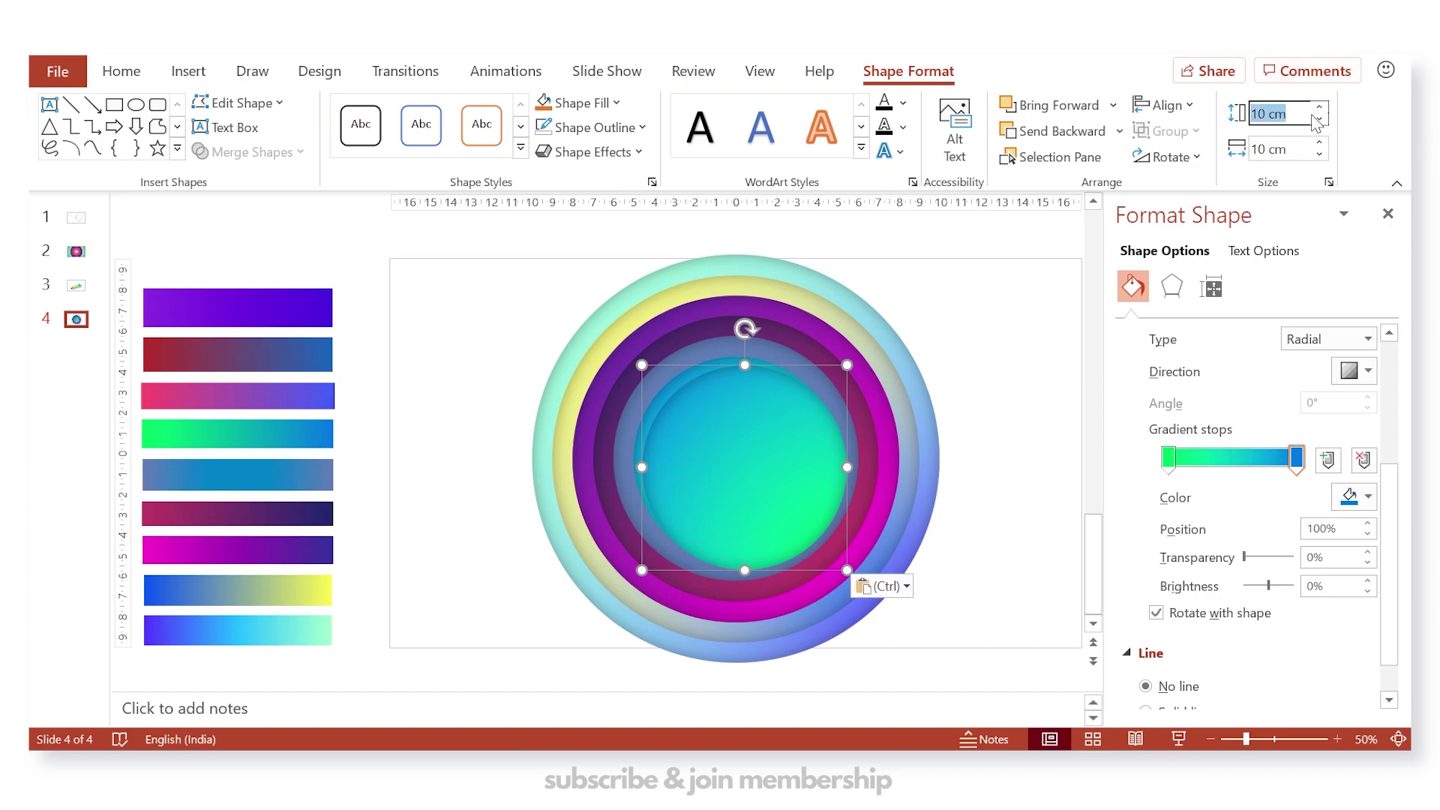
pyautogui.write('8')
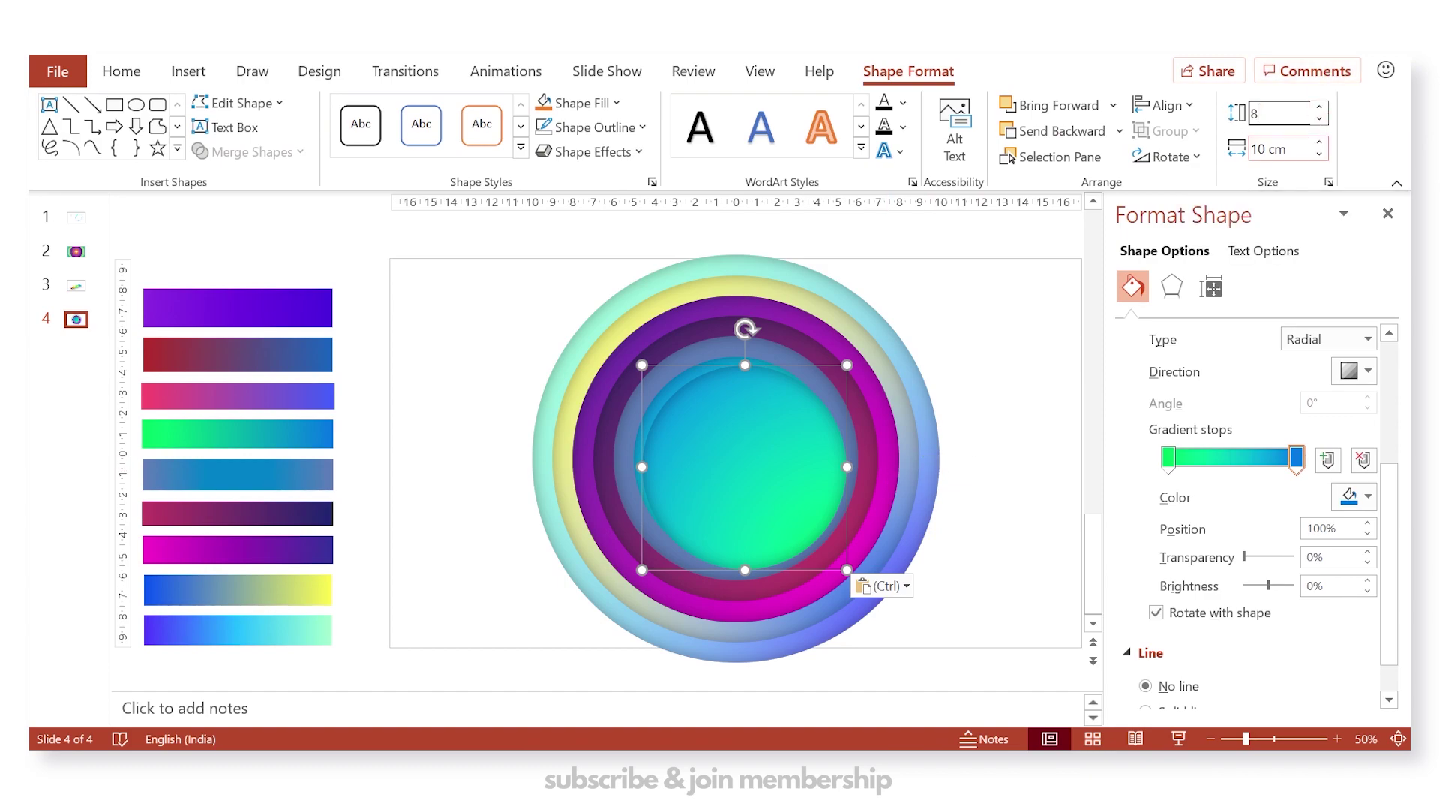
pyautogui.press('Tab')
pyautogui.write('8')
pyautogui.press('Return')
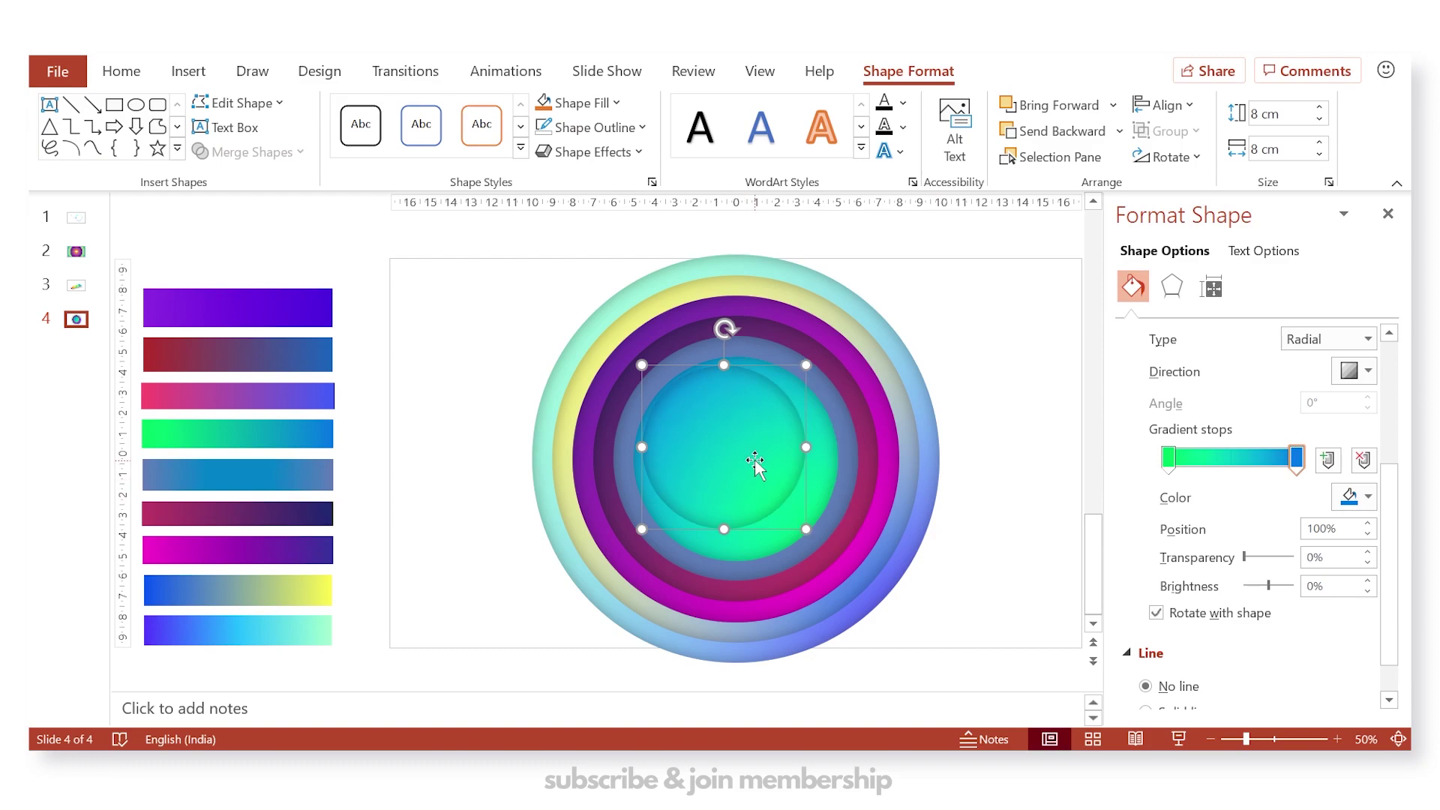
pyautogui.moveTo(757, 464); pyautogui.dragTo(759, 467)
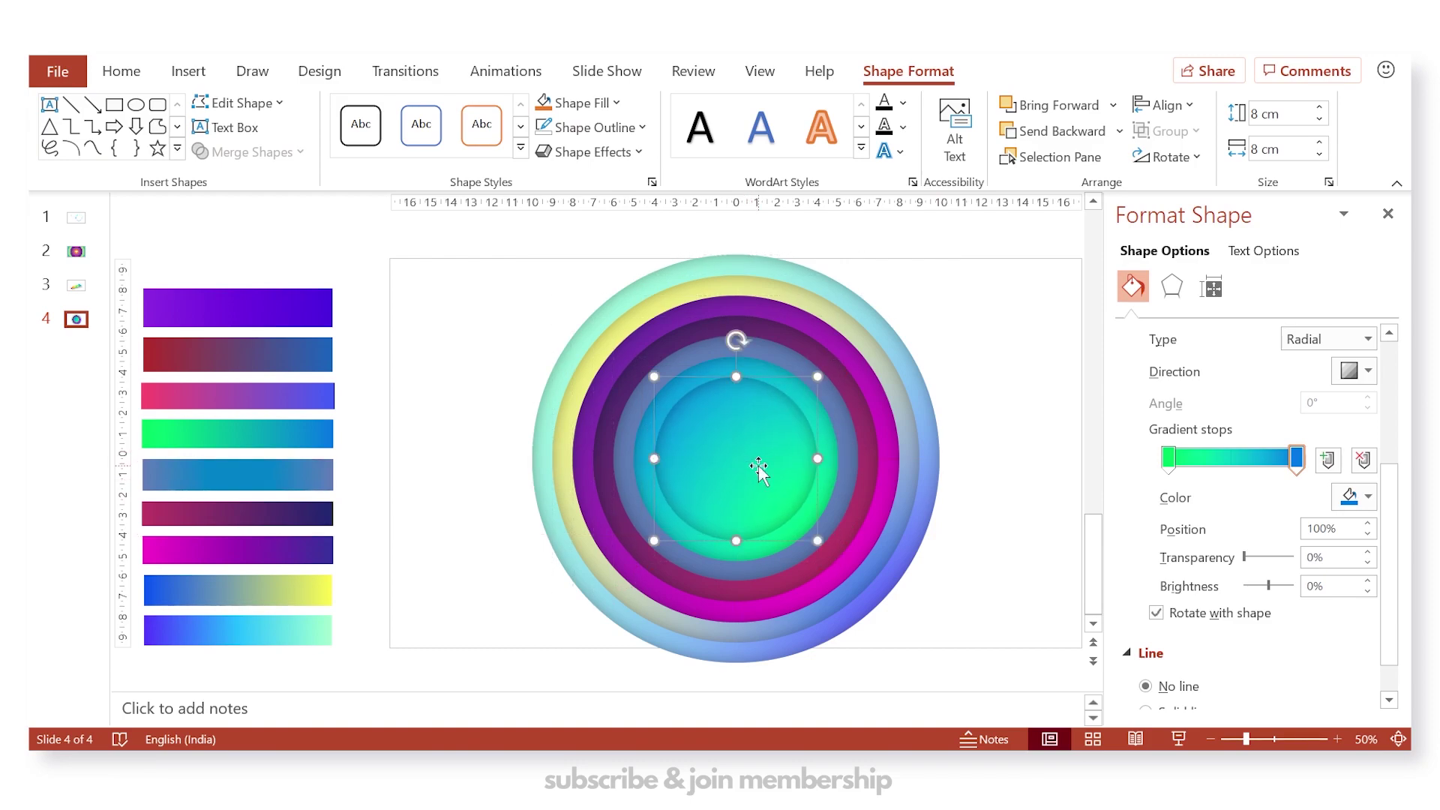
# - Eyedrop pink and blue-purple from the third swatch bar into the inner and outer gradient stops
pyautogui.click(1168, 459)
pyautogui.click(1359, 498)
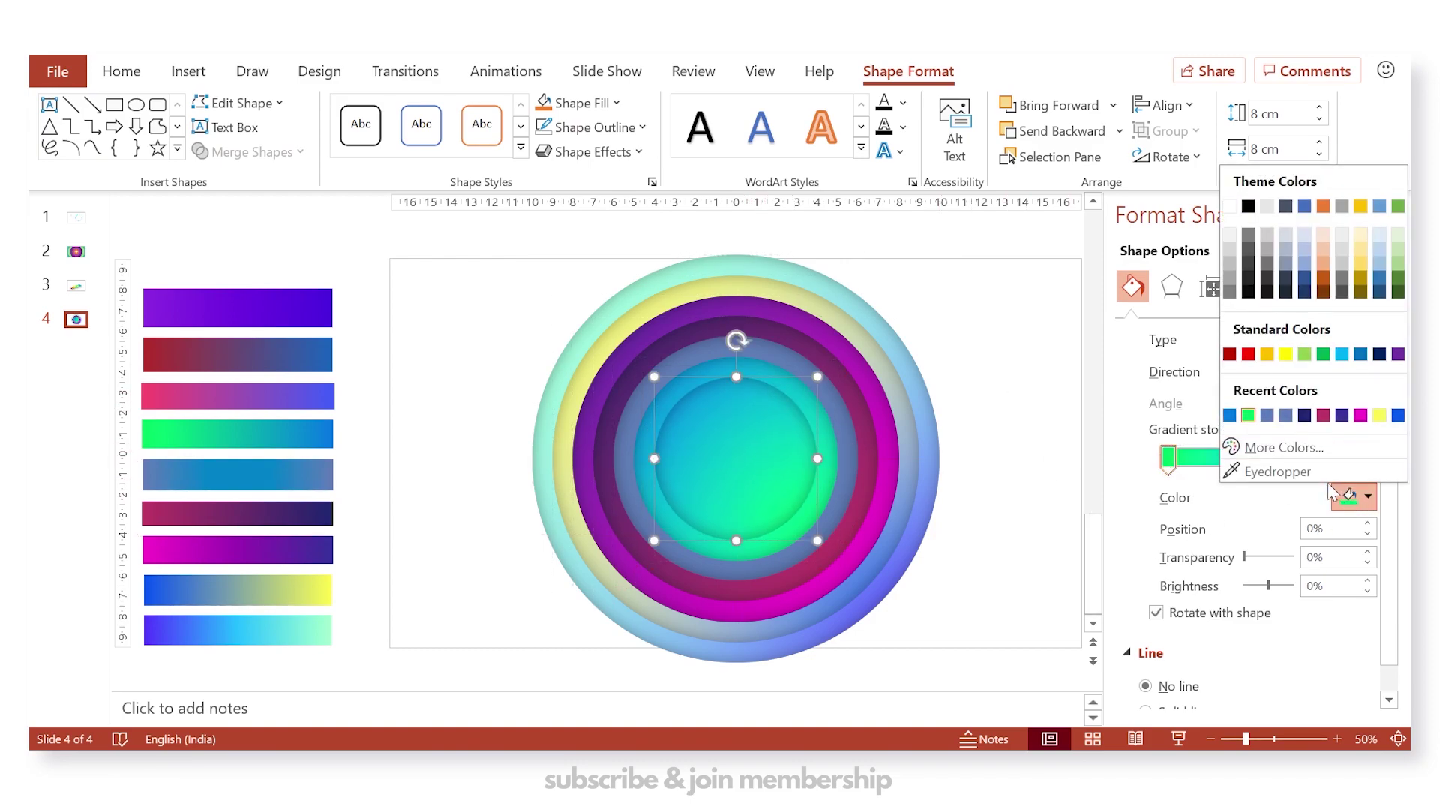
pyautogui.click(1198, 467)
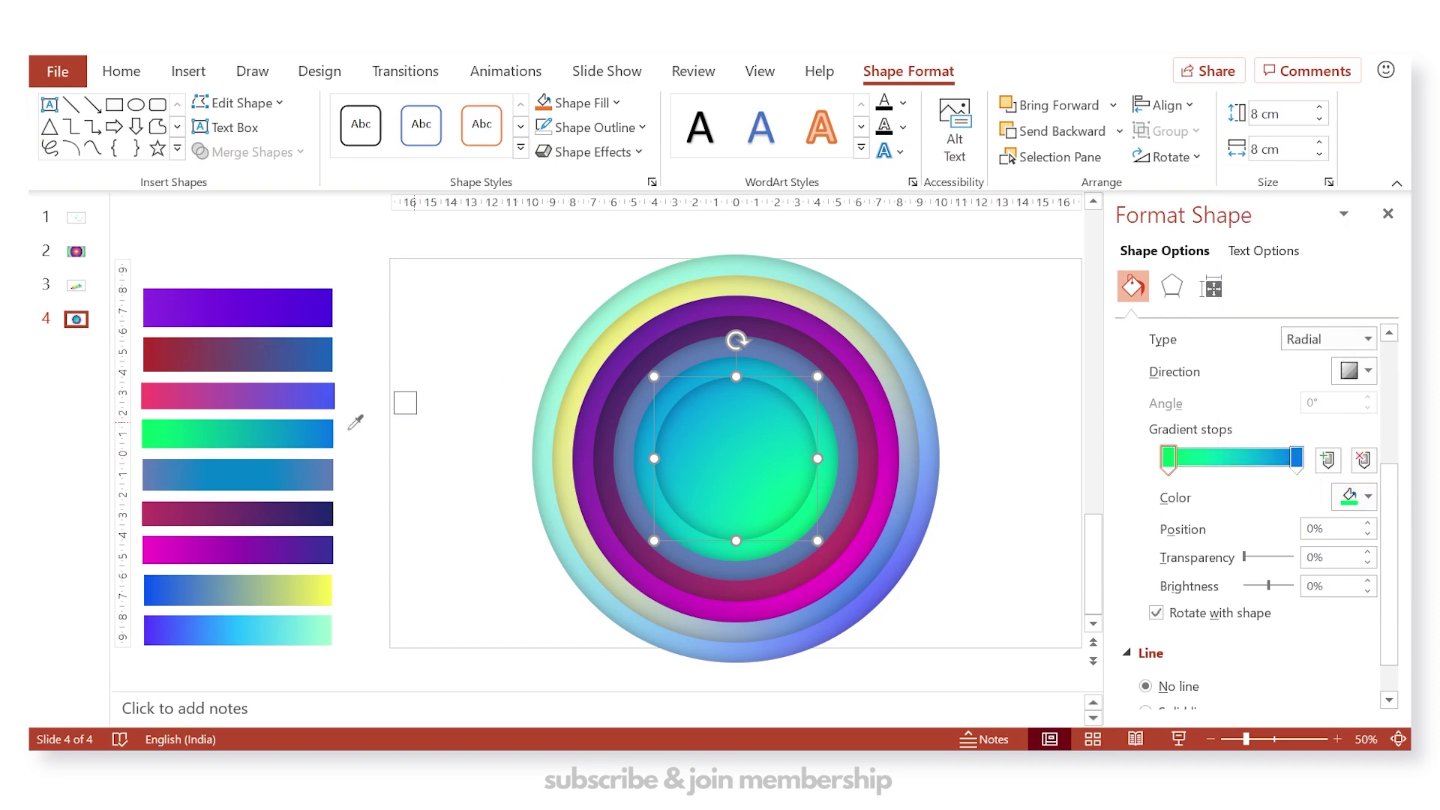
pyautogui.click(148, 387)
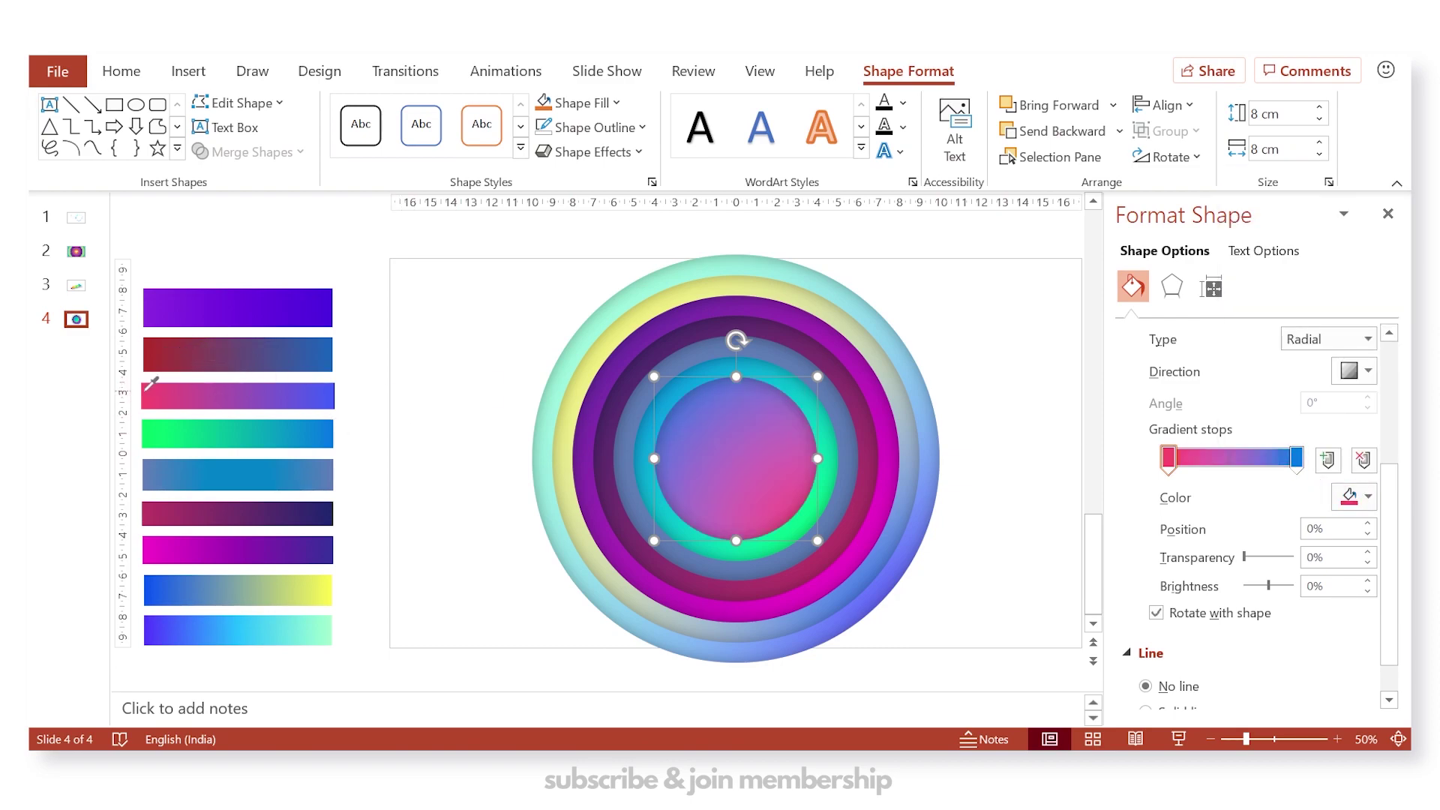
pyautogui.click(1296, 457)
pyautogui.click(1359, 497)
pyautogui.click(1200, 468)
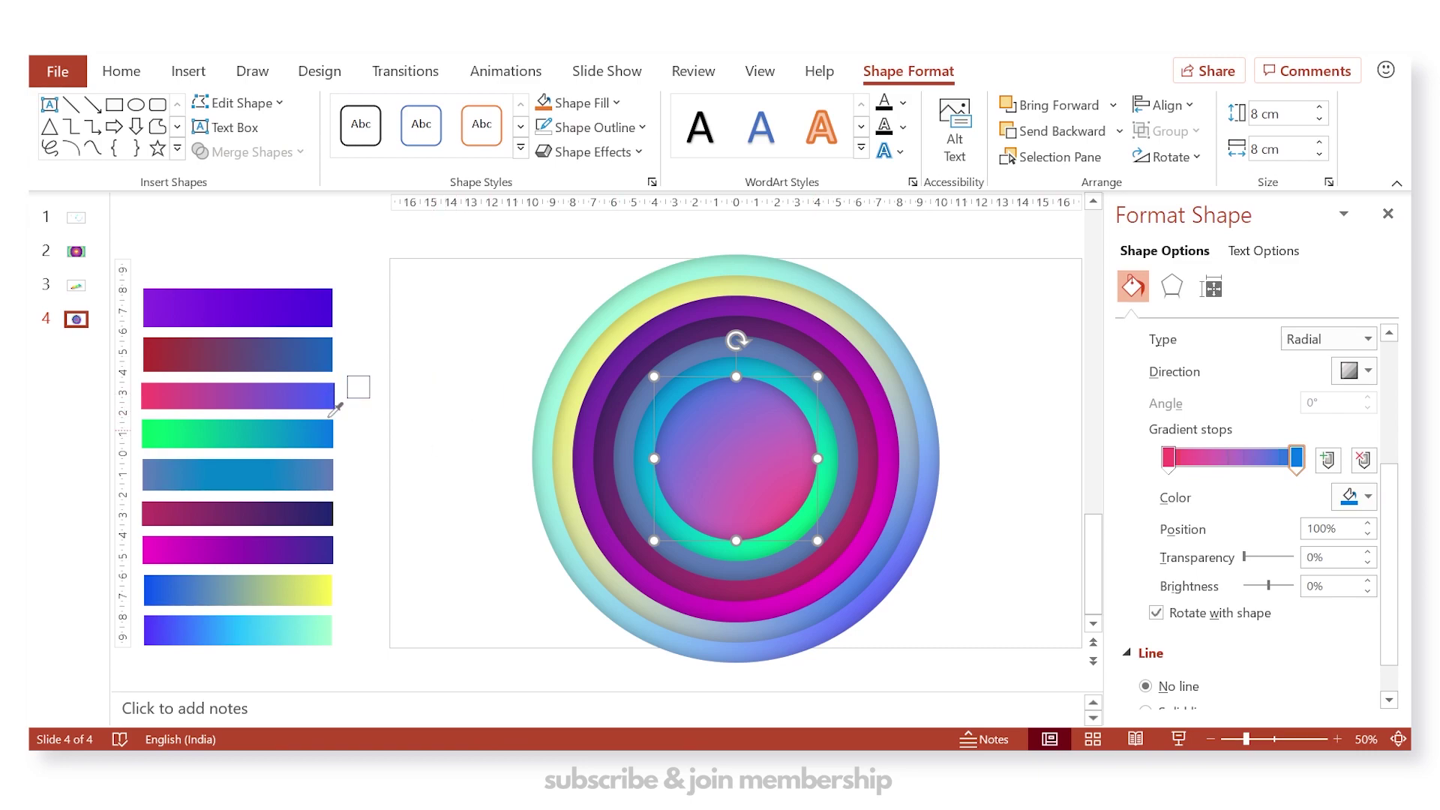
pyautogui.click(333, 386)
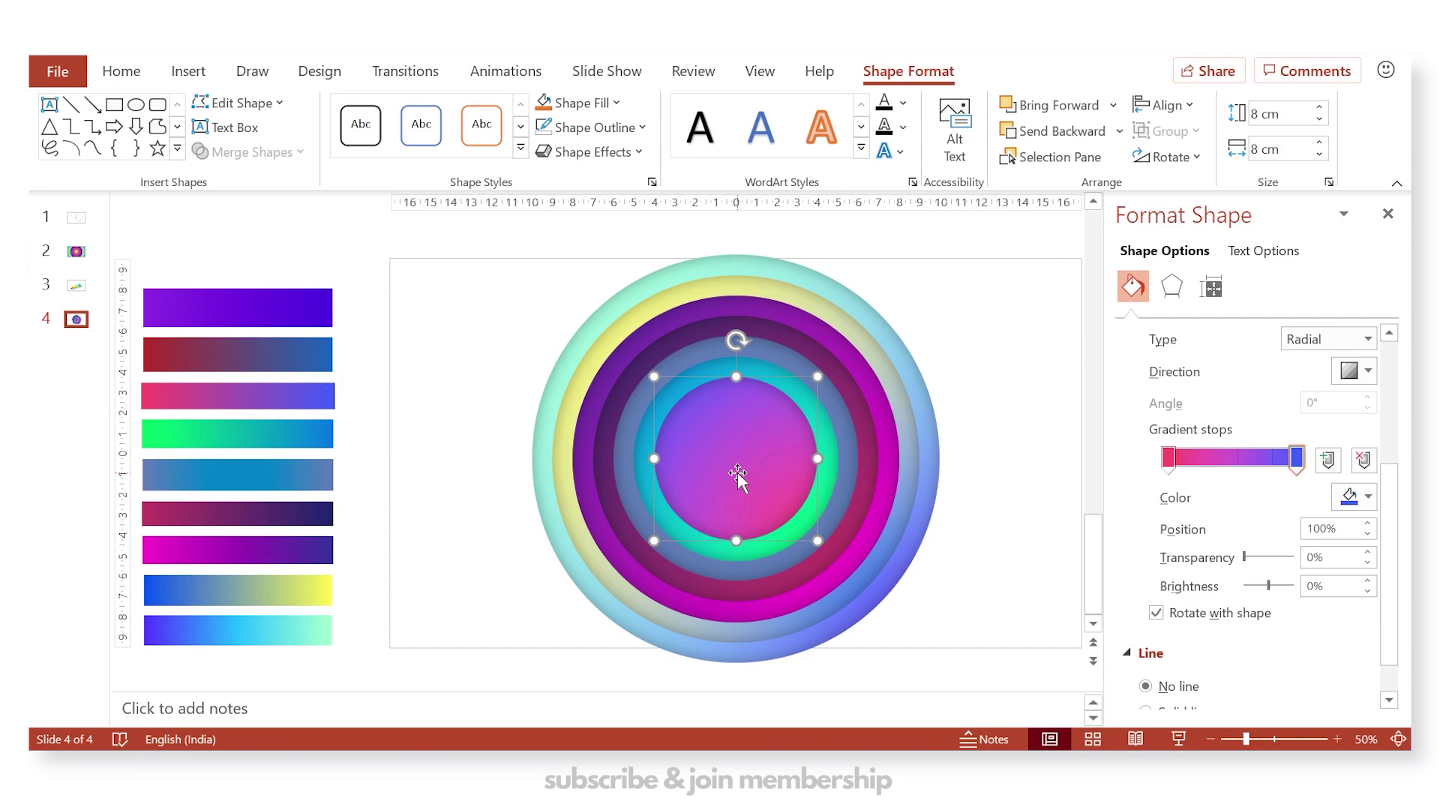
# - Copy the pink-purple circle, resize the copy to 6 cm by 6 cm, and centre it
pyautogui.hotkey('ctrl', 'c')
pyautogui.hotkey('ctrl', 'v')
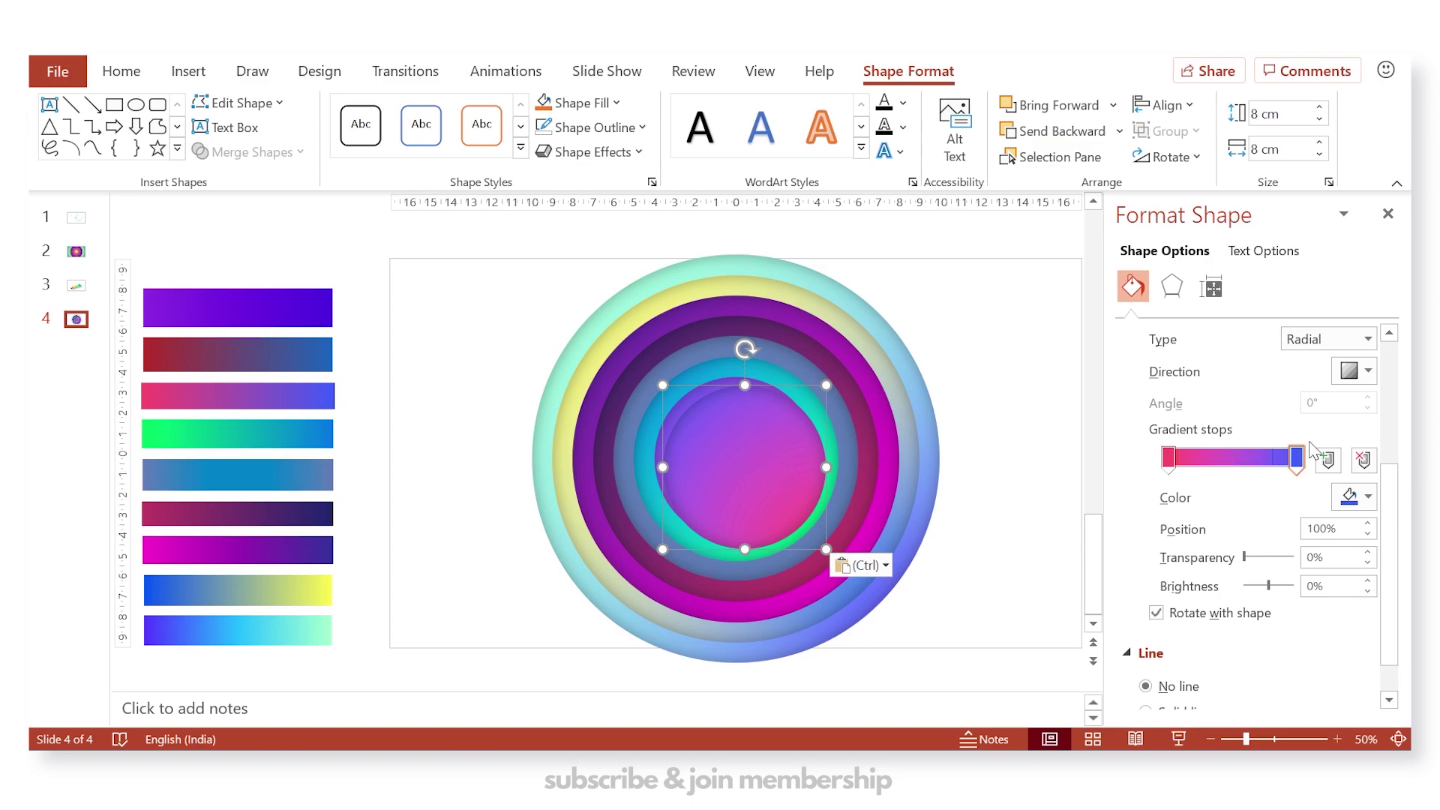
pyautogui.click(1309, 114)
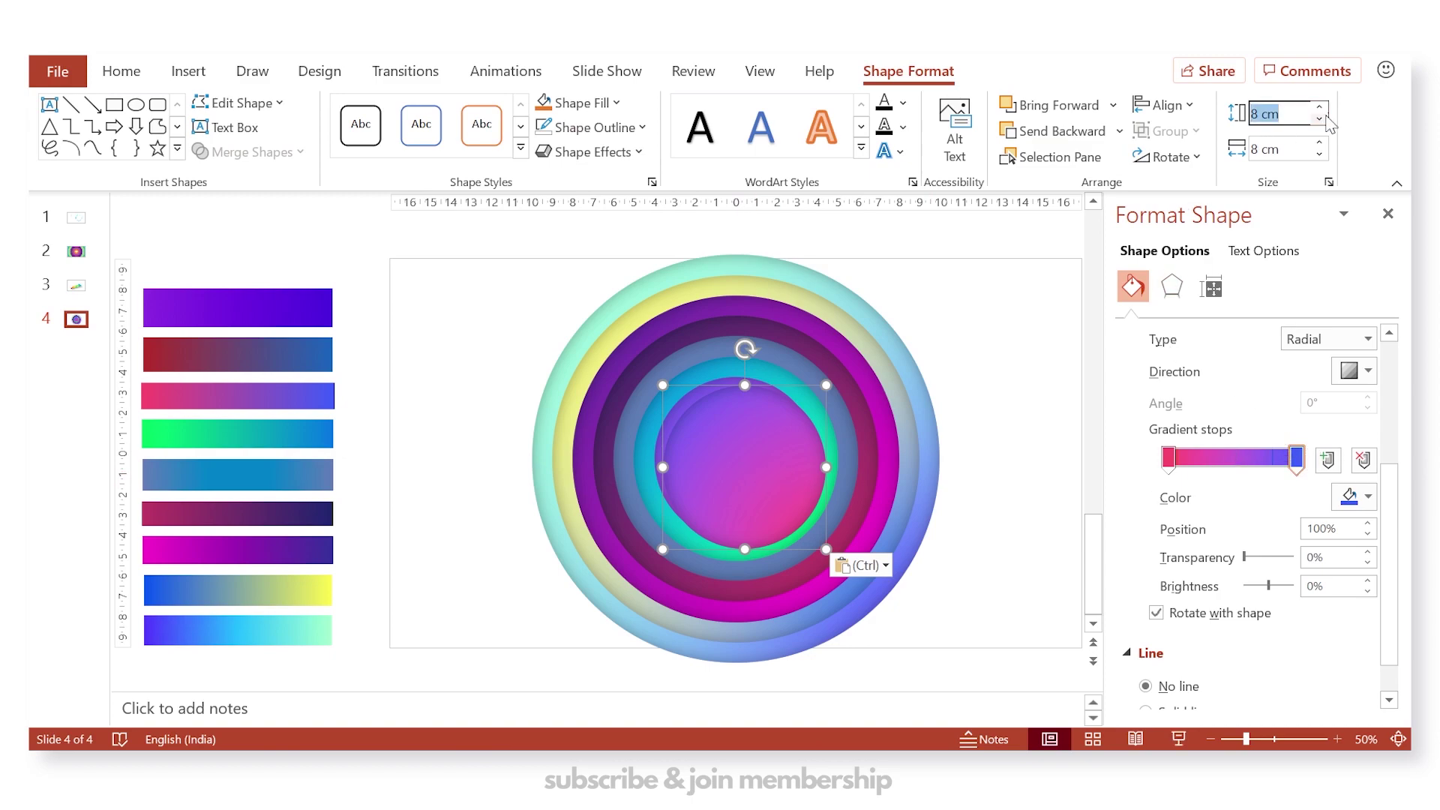
pyautogui.write('6')
pyautogui.press('Tab')
pyautogui.write('6')
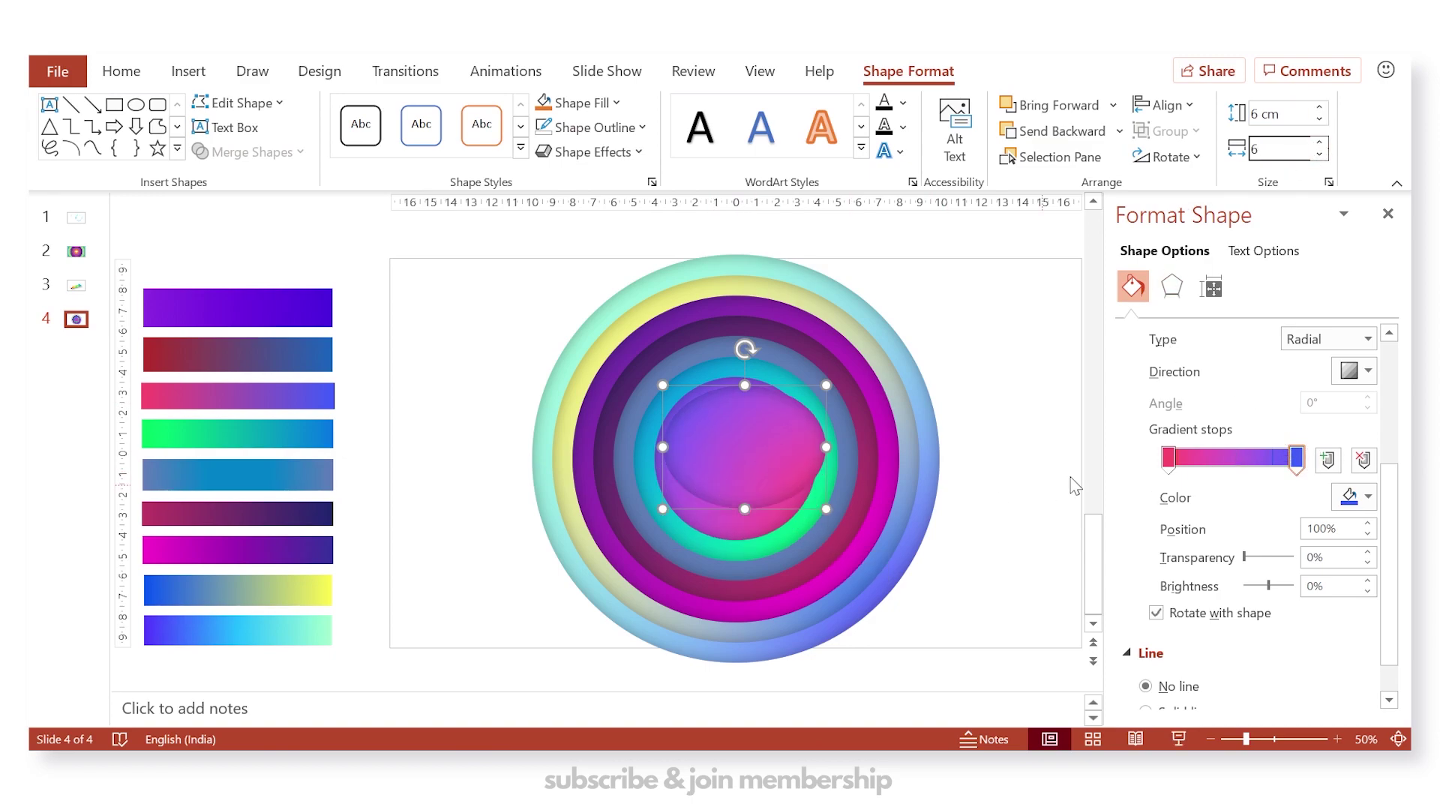
pyautogui.press('Return')
pyautogui.click(983, 456)
pyautogui.moveTo(736, 450); pyautogui.dragTo(747, 462)
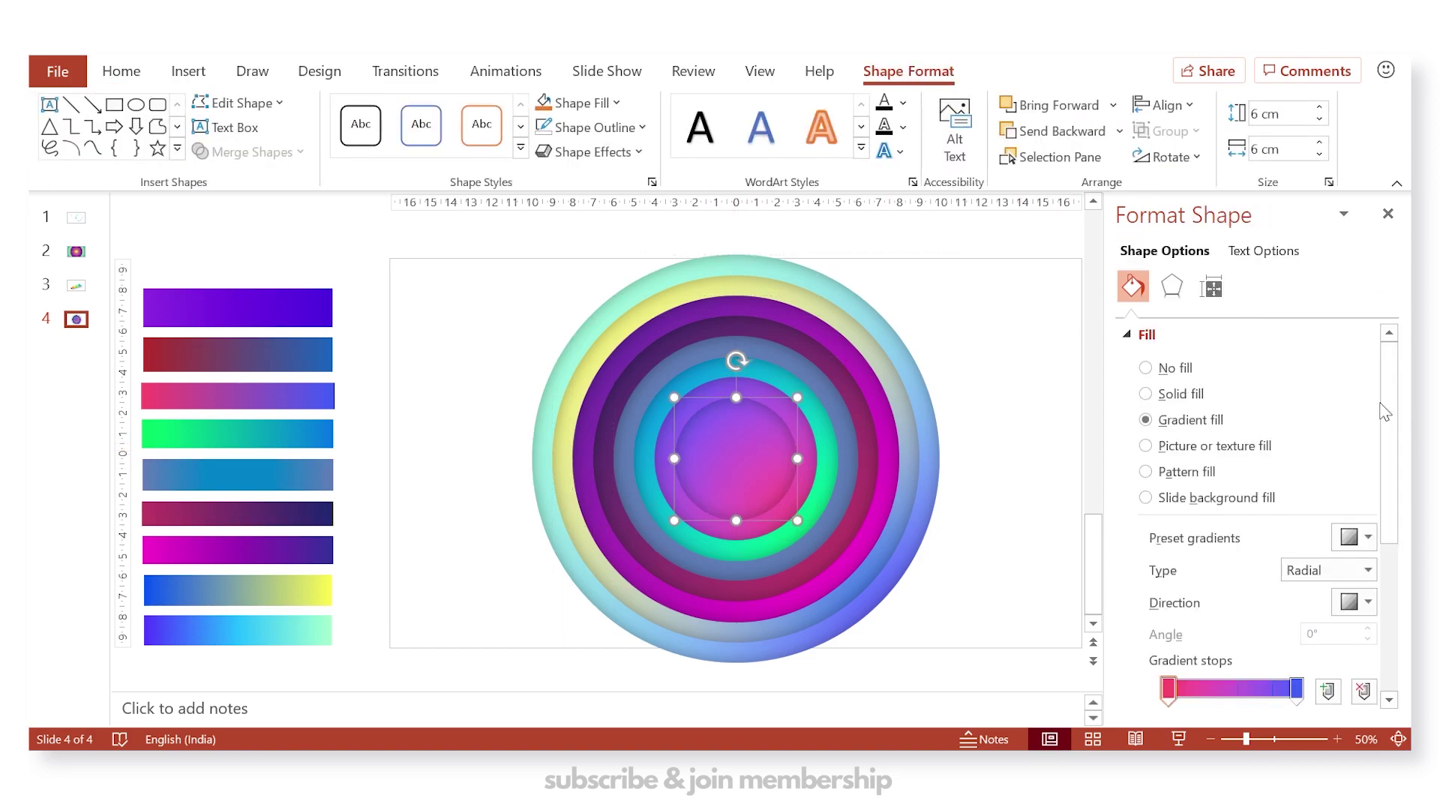
# - Eyedrop dark red and blue from the second swatch bar into the inner and outer gradient stops
pyautogui.scroll(-5, 1383, 412)
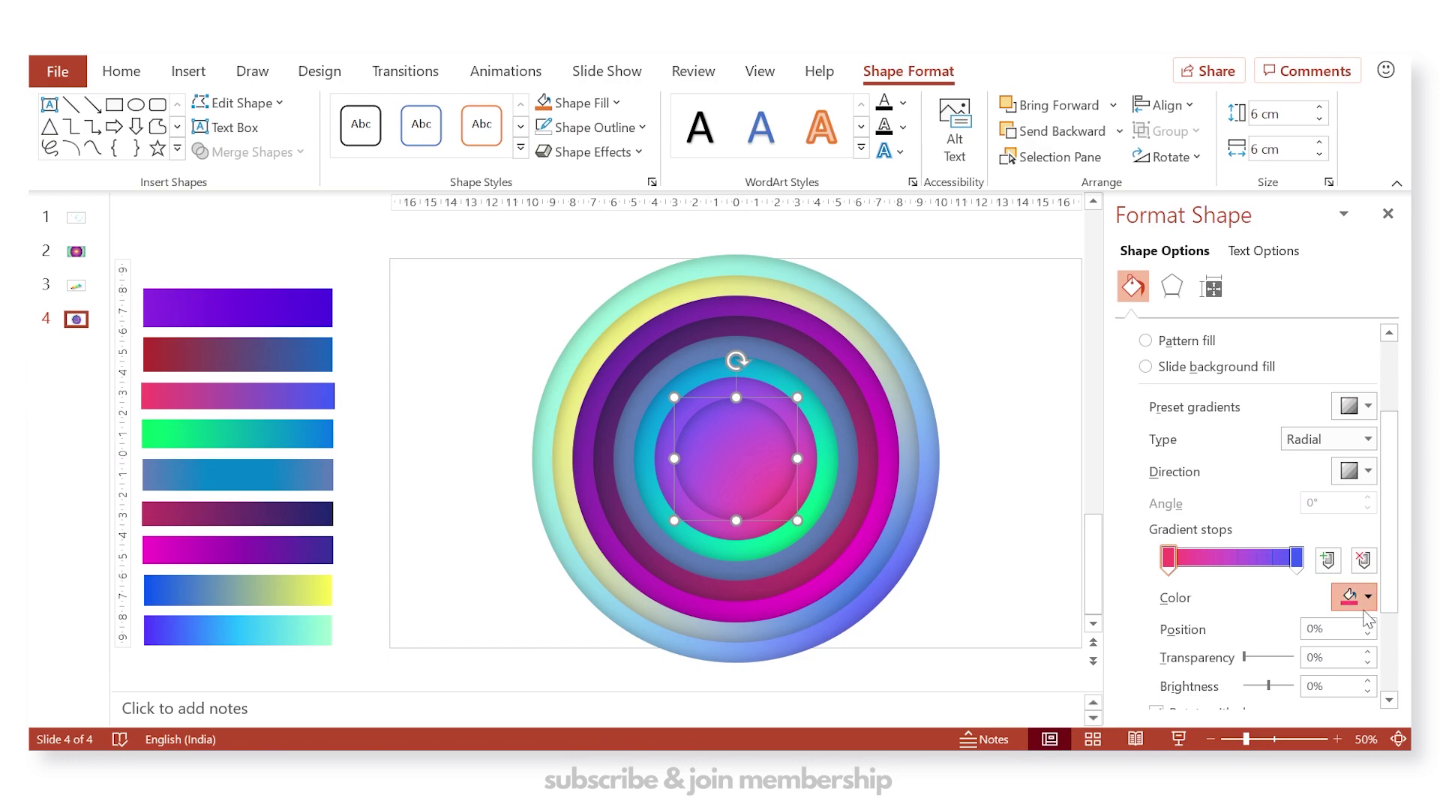
pyautogui.click(1356, 597)
pyautogui.click(1331, 566)
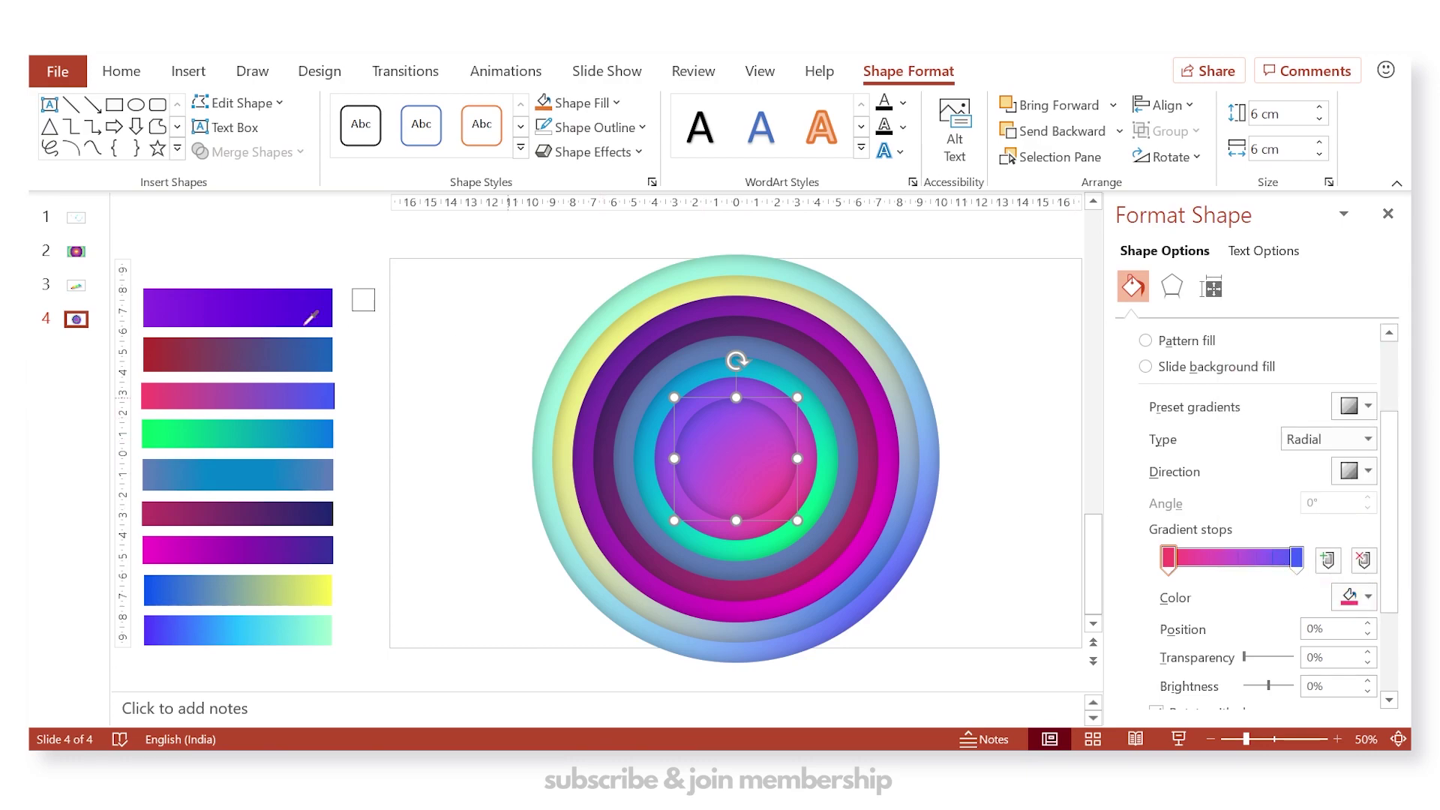
pyautogui.click(148, 342)
pyautogui.click(1297, 559)
pyautogui.click(1356, 597)
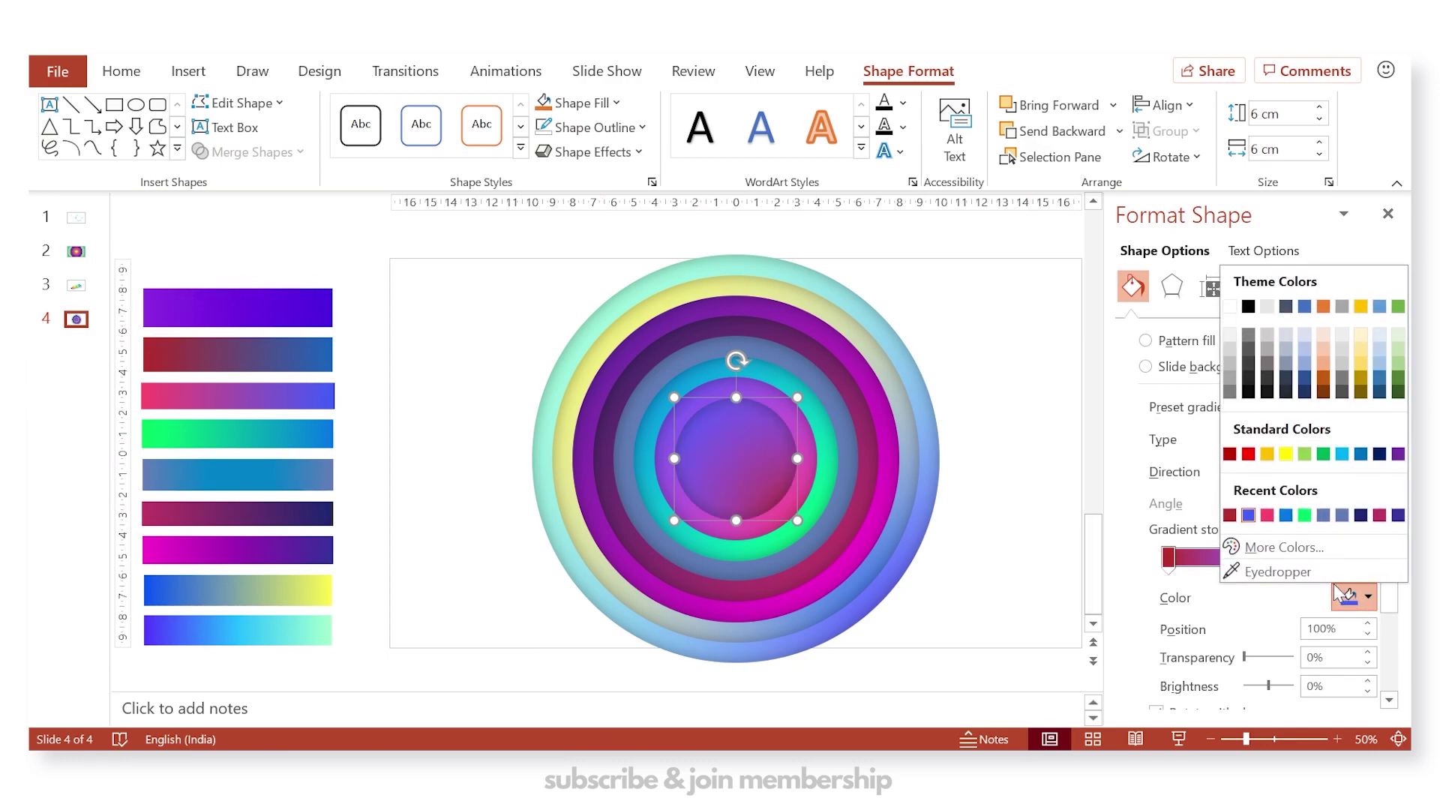
pyautogui.click(1331, 568)
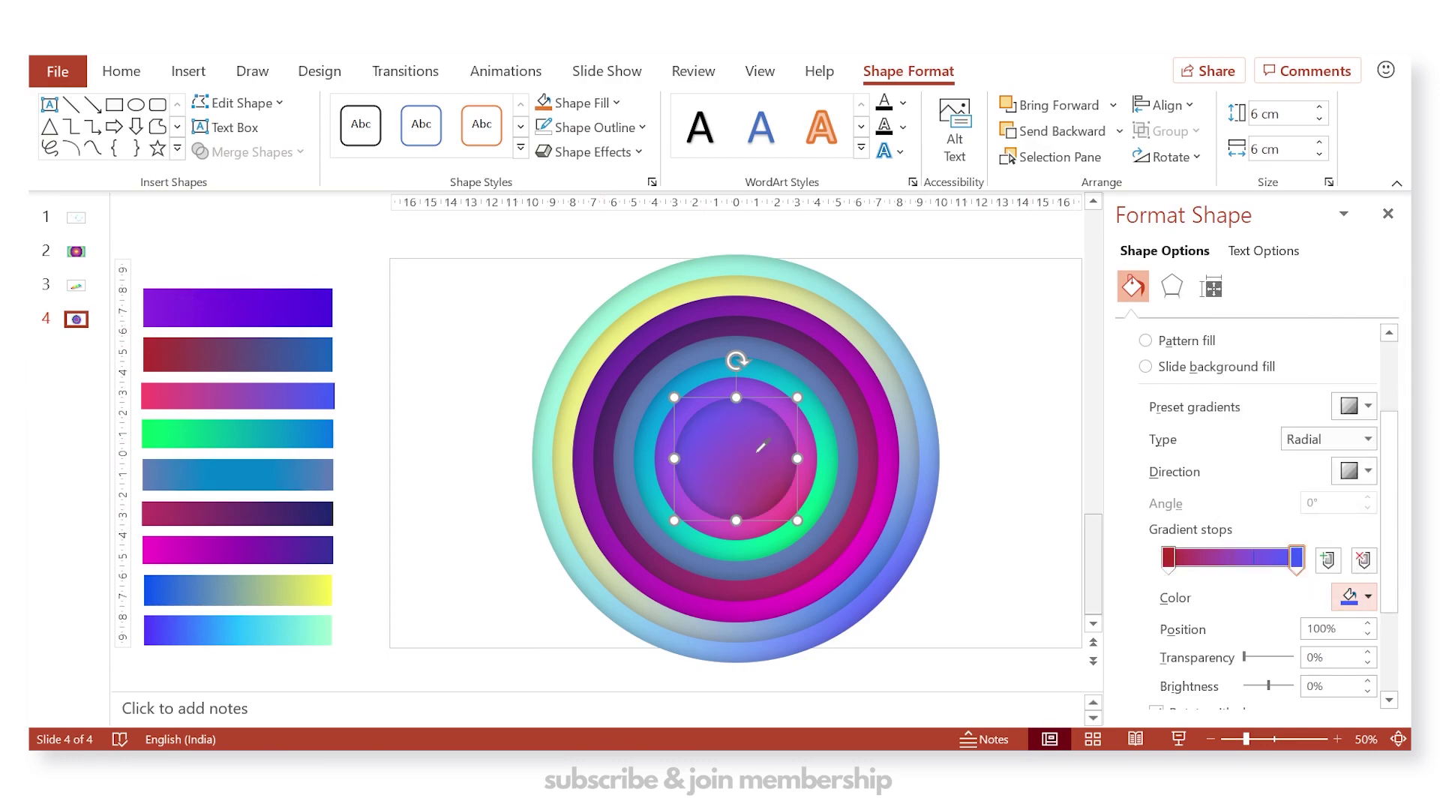
pyautogui.click(327, 349)
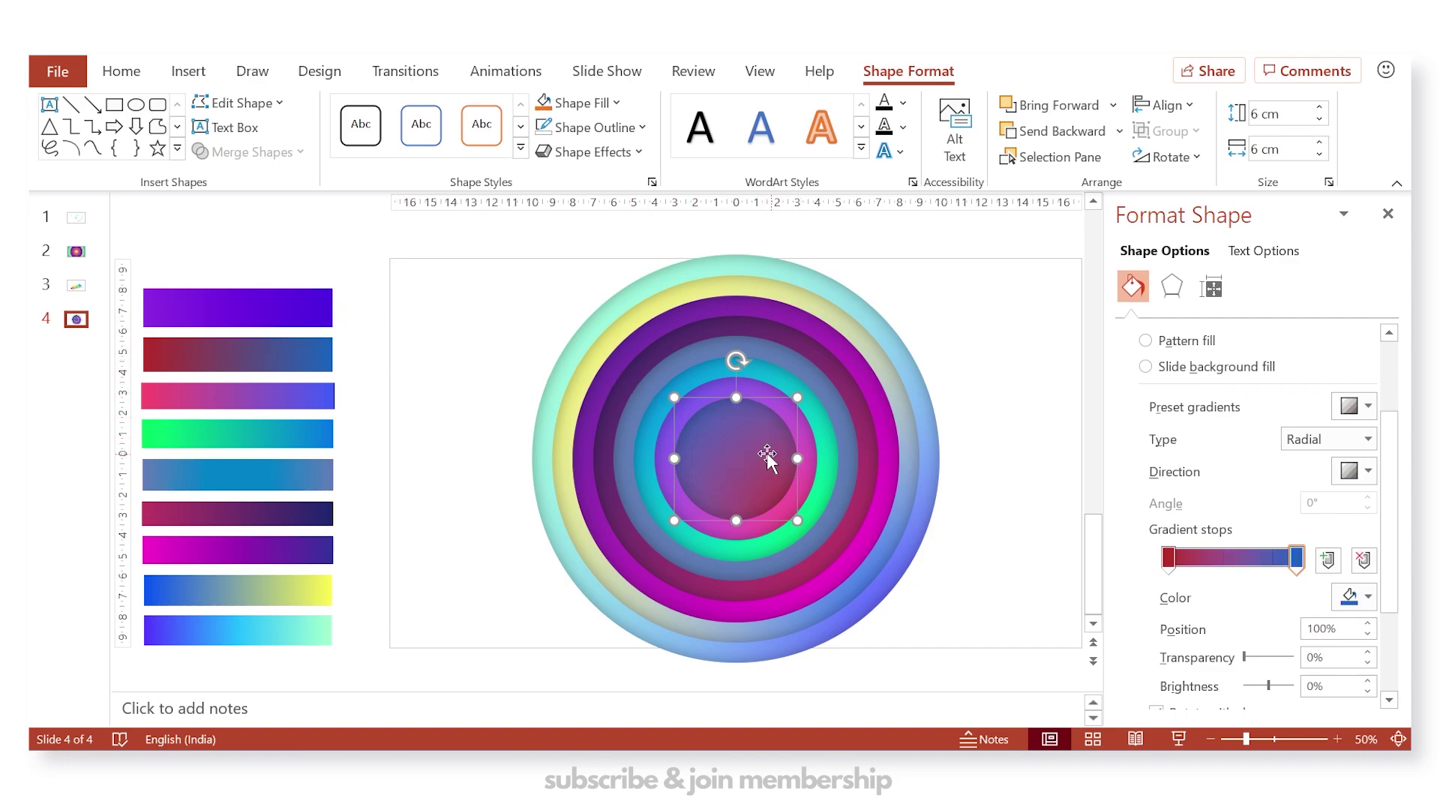
# - Paste another circle, resize it to 4 cm by 4 cm, and centre it in the rings
pyautogui.hotkey('ctrl', 'v')
pyautogui.click(1285, 119)
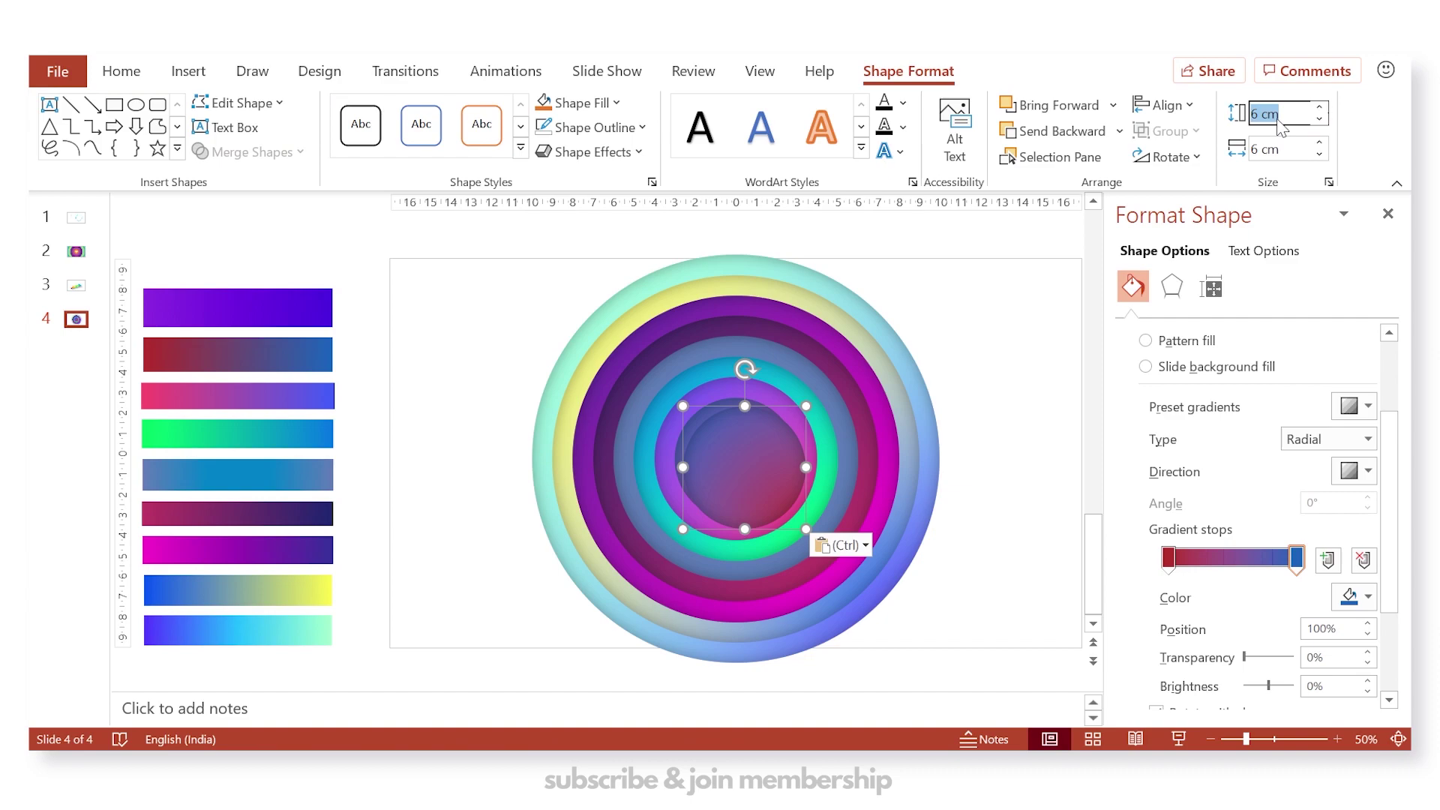
pyautogui.write('4')
pyautogui.press('Tab')
pyautogui.write('4')
pyautogui.click(982, 380)
pyautogui.moveTo(744, 449); pyautogui.dragTo(742, 462)
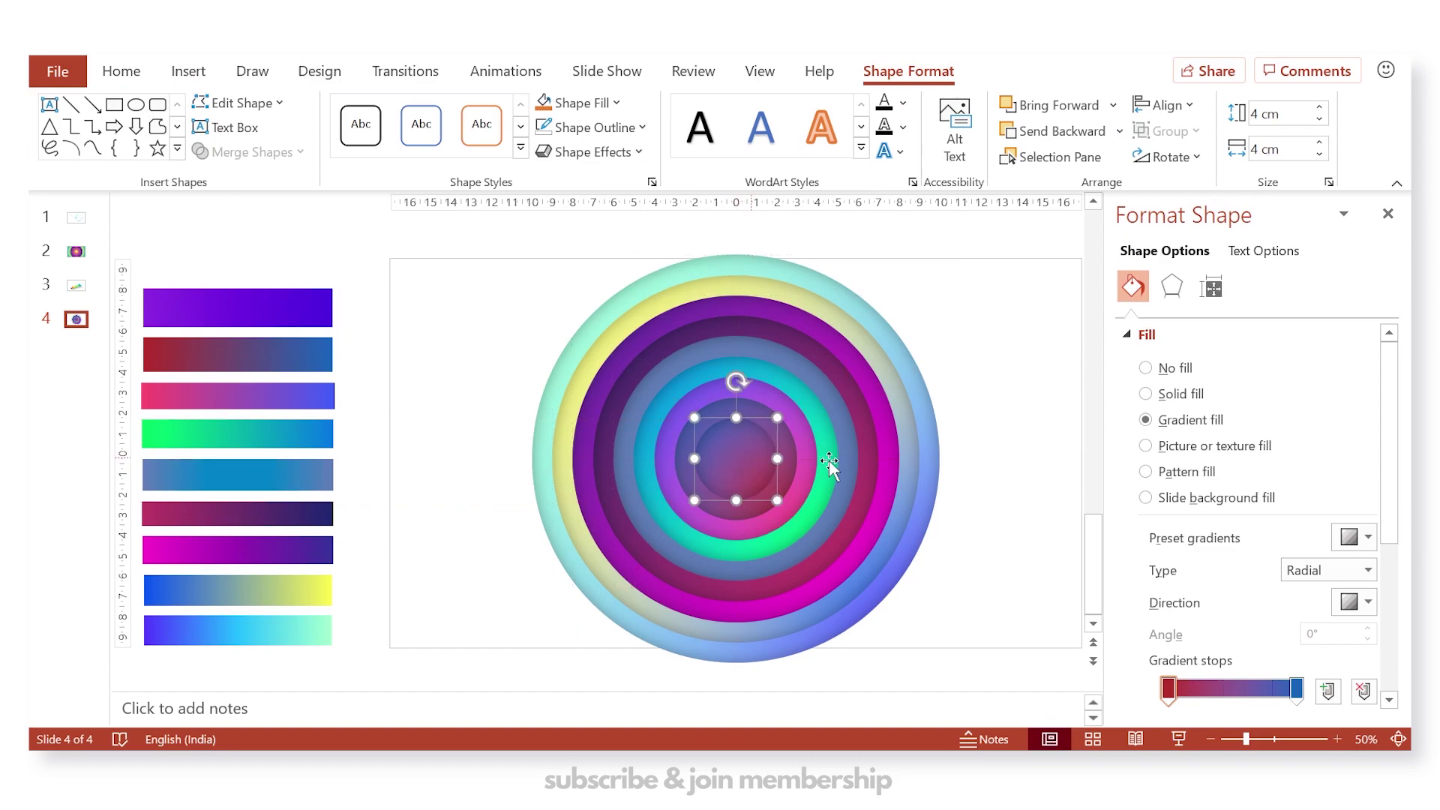
# - Eyedrop the top bar's purple into both gradient stops of the 4 cm circle
pyautogui.scroll(-5, 1403, 562)
pyautogui.scroll(1, 1350, 555)
pyautogui.click(1360, 550)
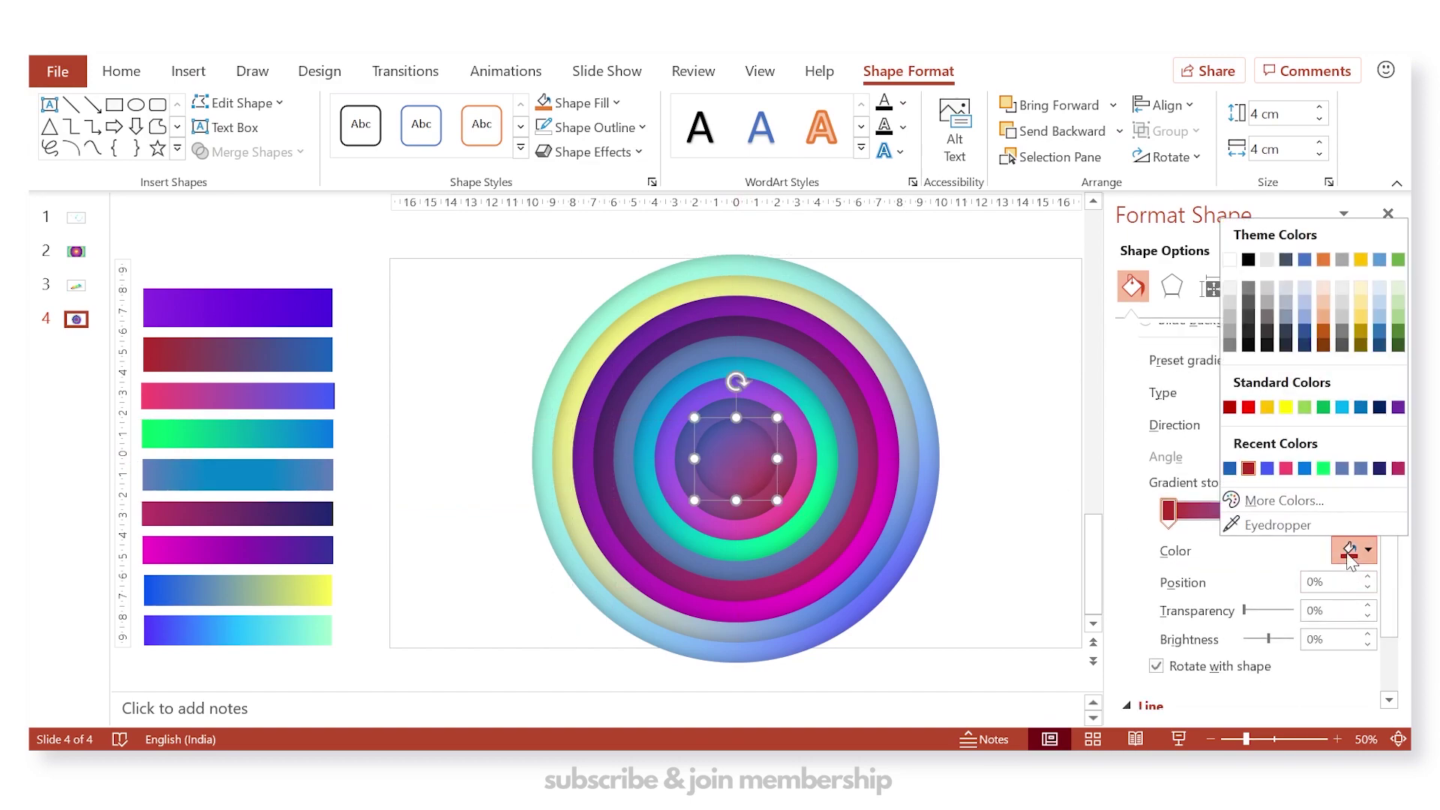
pyautogui.click(1305, 531)
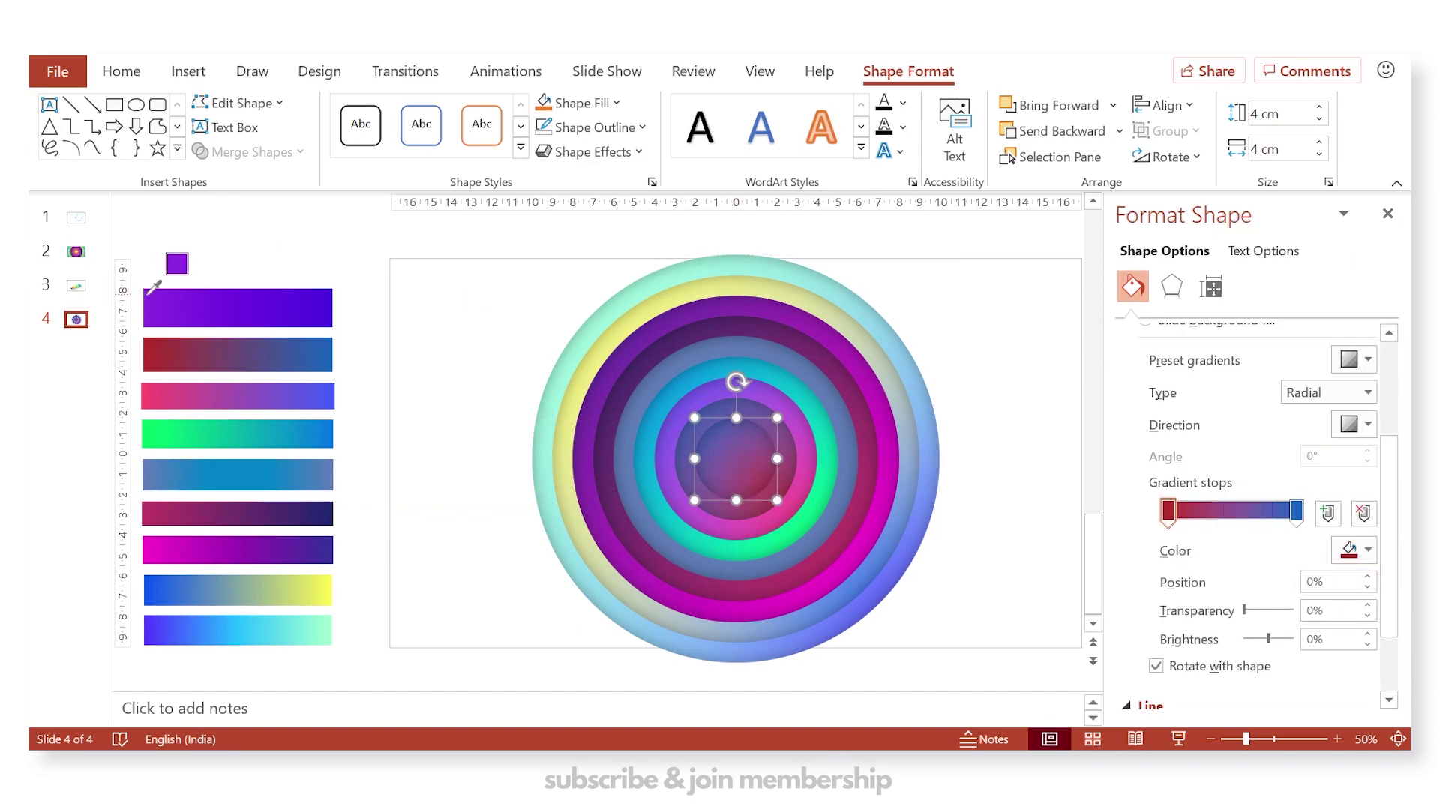
pyautogui.click(154, 288)
pyautogui.click(1296, 511)
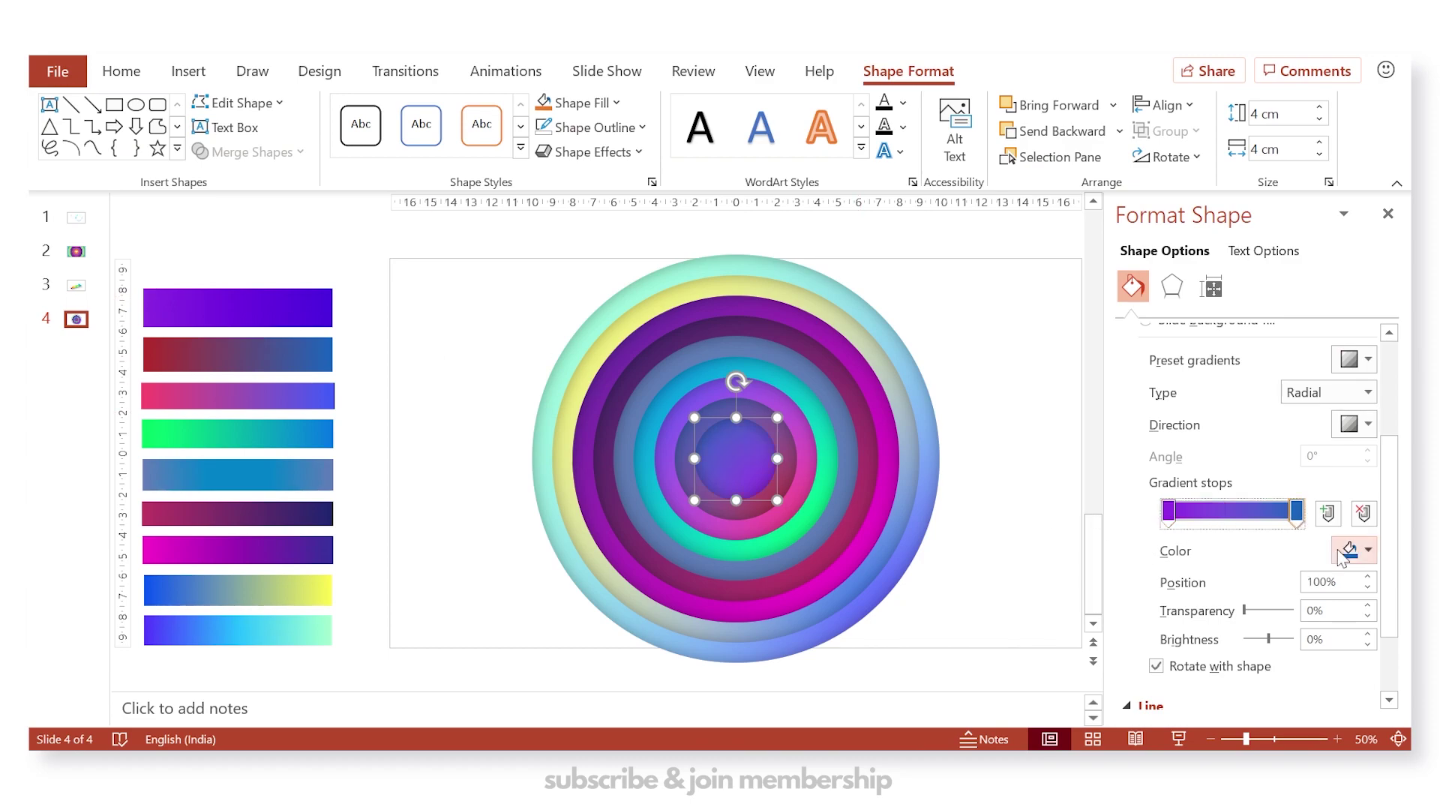
pyautogui.click(1356, 550)
pyautogui.click(1318, 527)
pyautogui.click(333, 294)
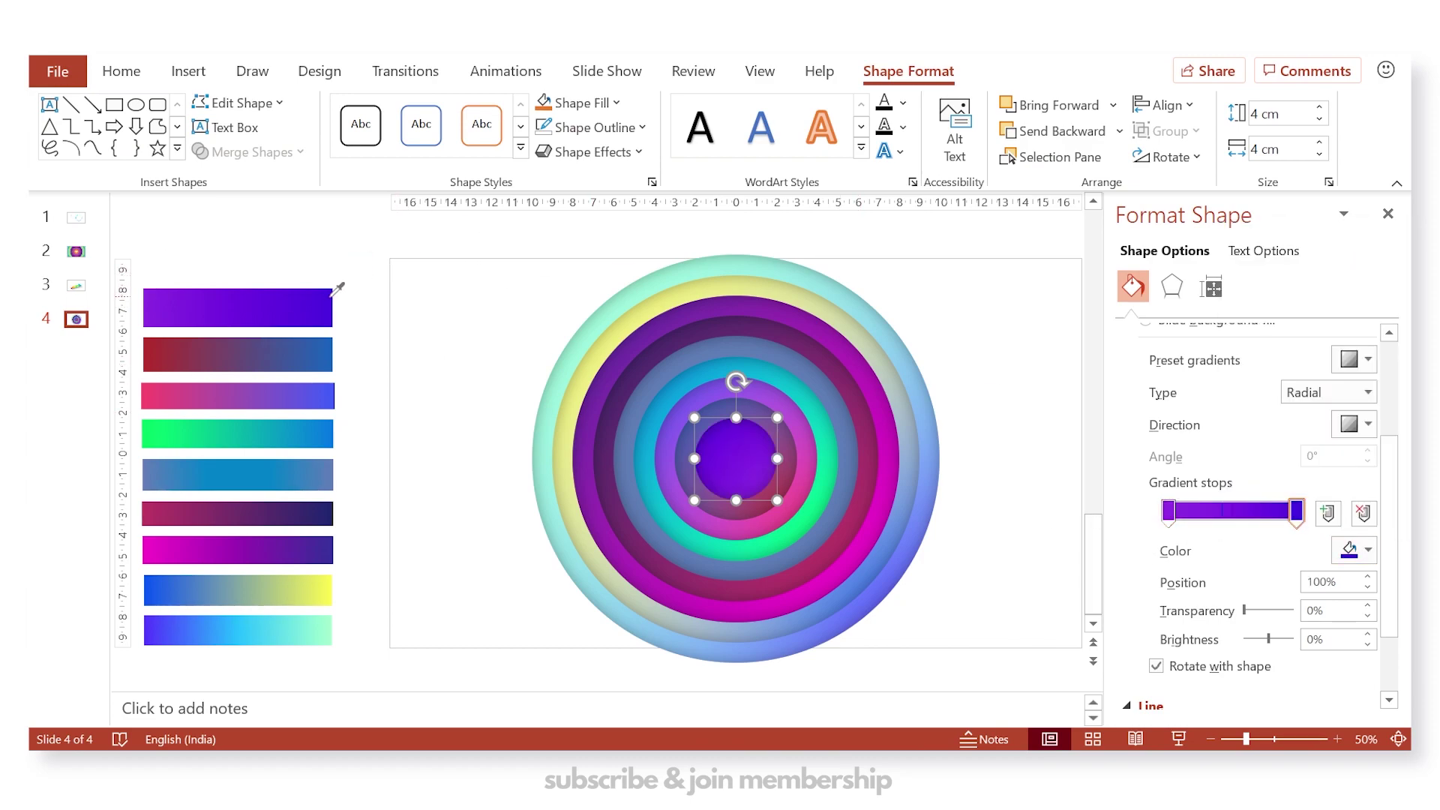
# - Duplicate slide 4 as a new slide 5
pyautogui.click(419, 349)
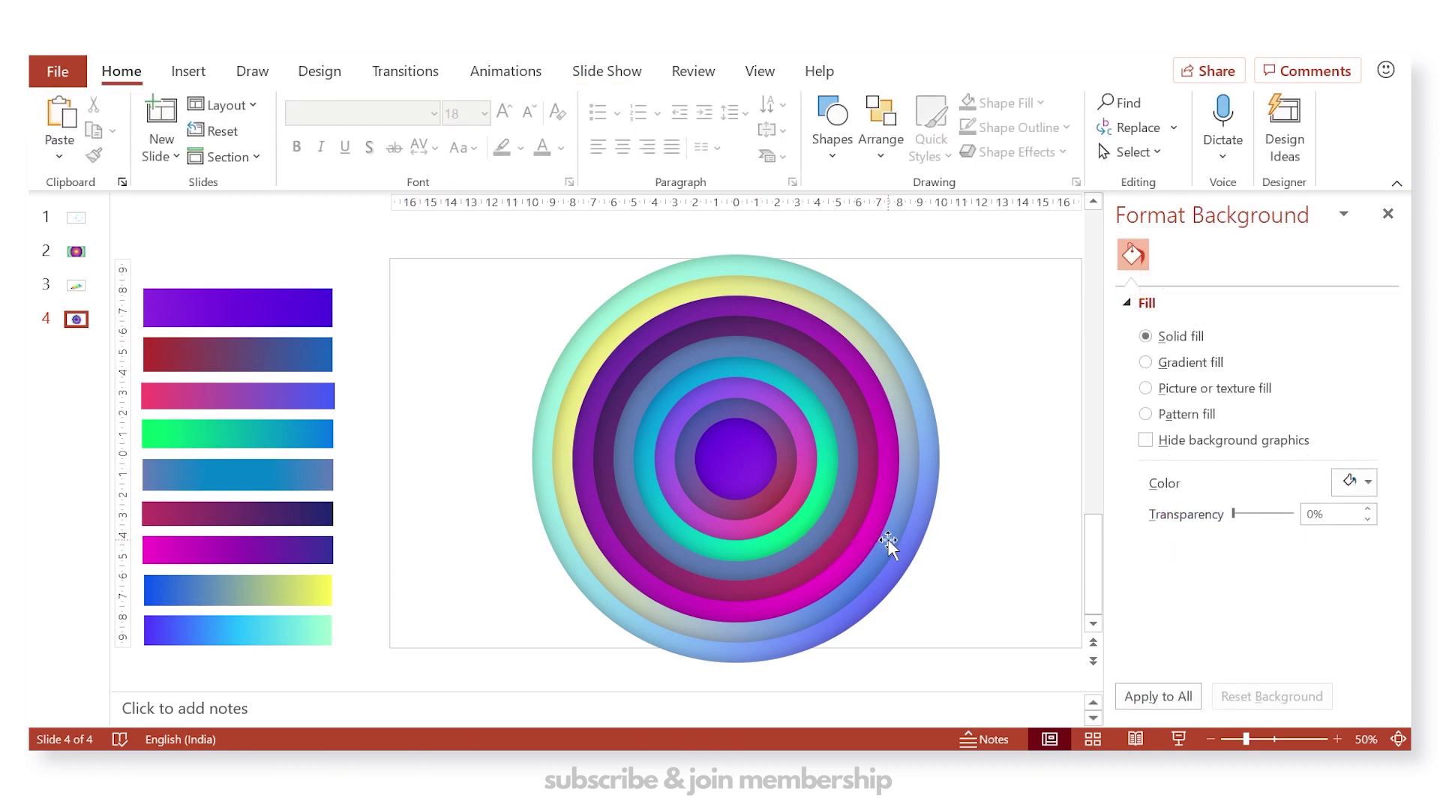
pyautogui.hotkey('ctrl', 'a')
pyautogui.click(425, 502)
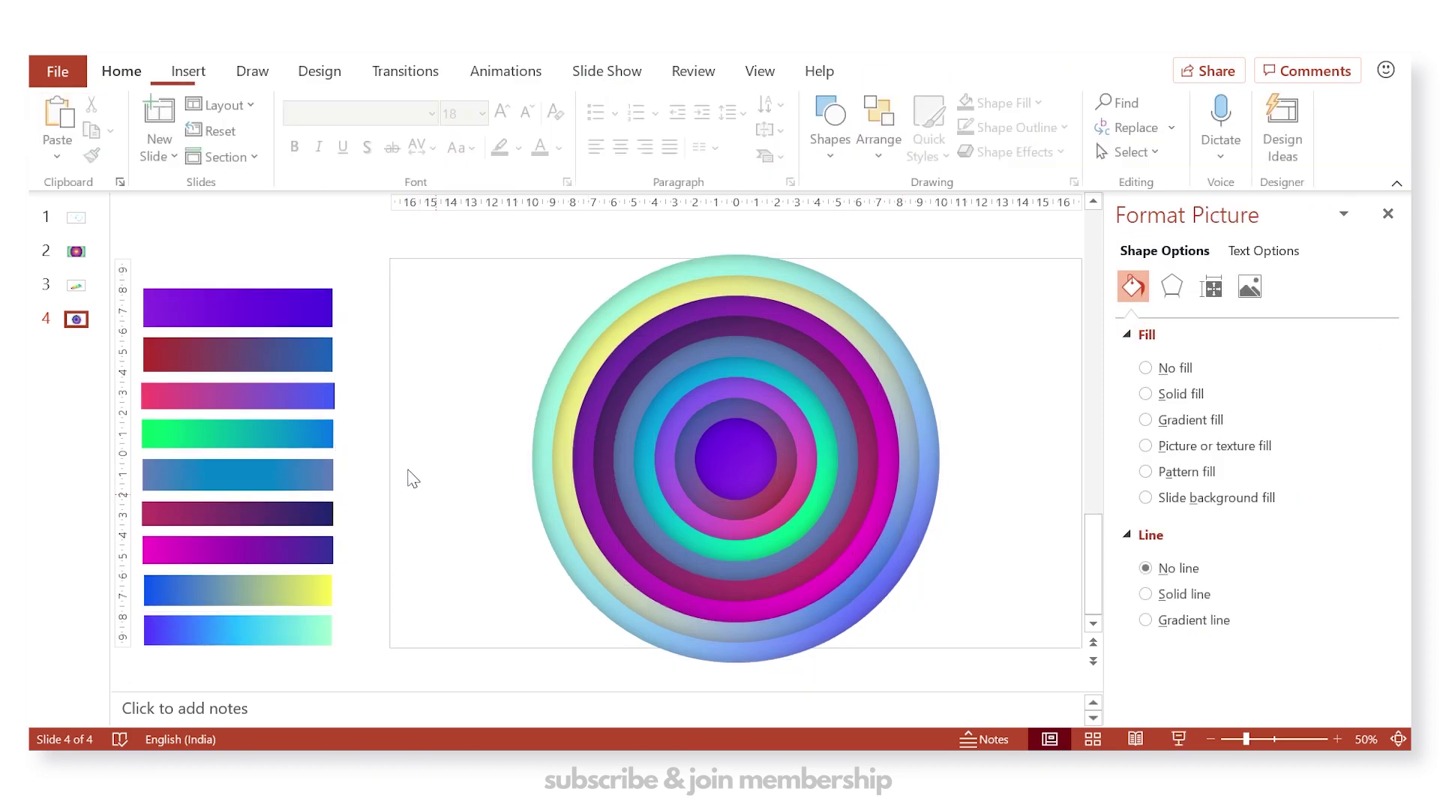
pyautogui.rightClick(78, 328)
pyautogui.click(159, 466)
# - Delete all the gradient colour bars from slide 5 and select the remaining circles
pyautogui.click(335, 437)
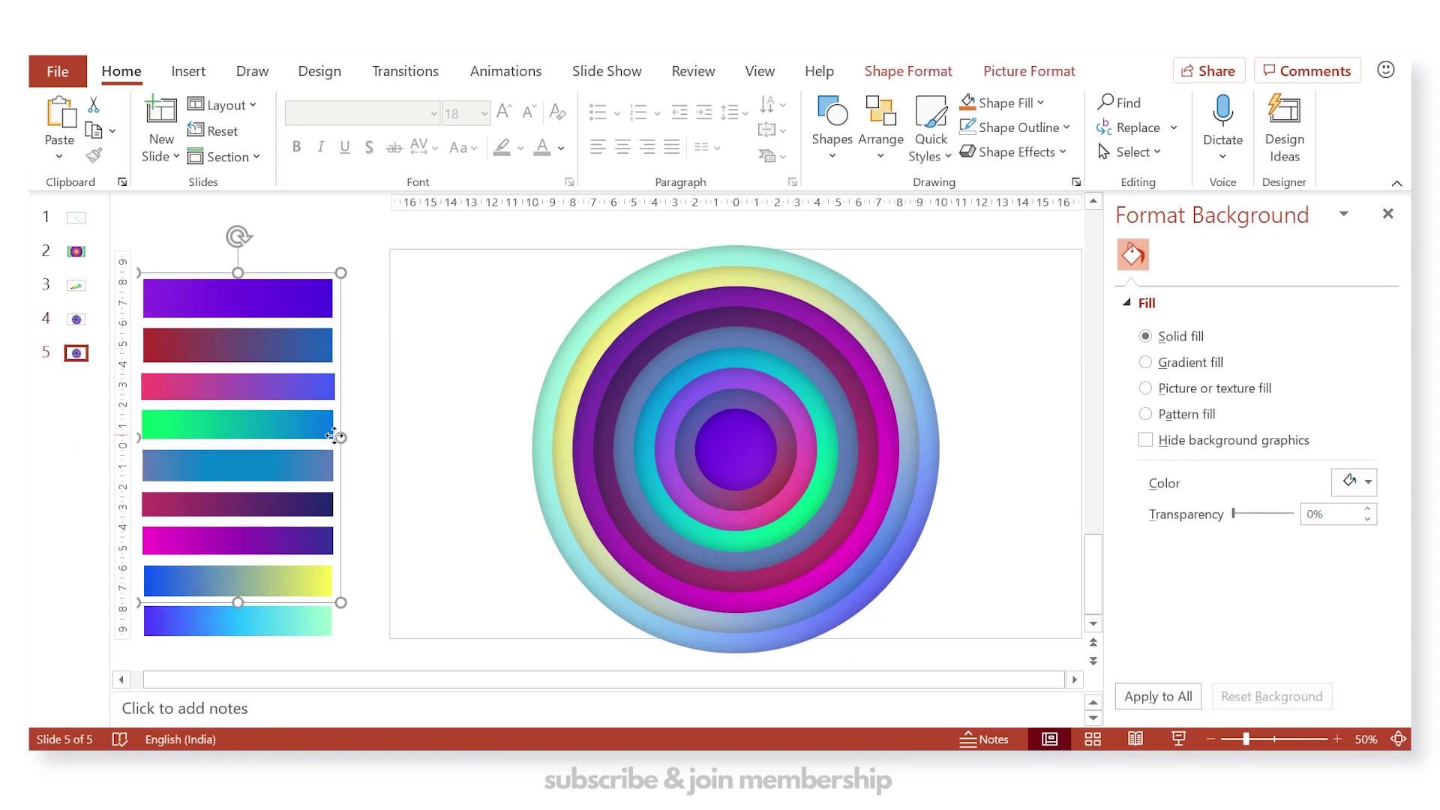
pyautogui.press('Delete')
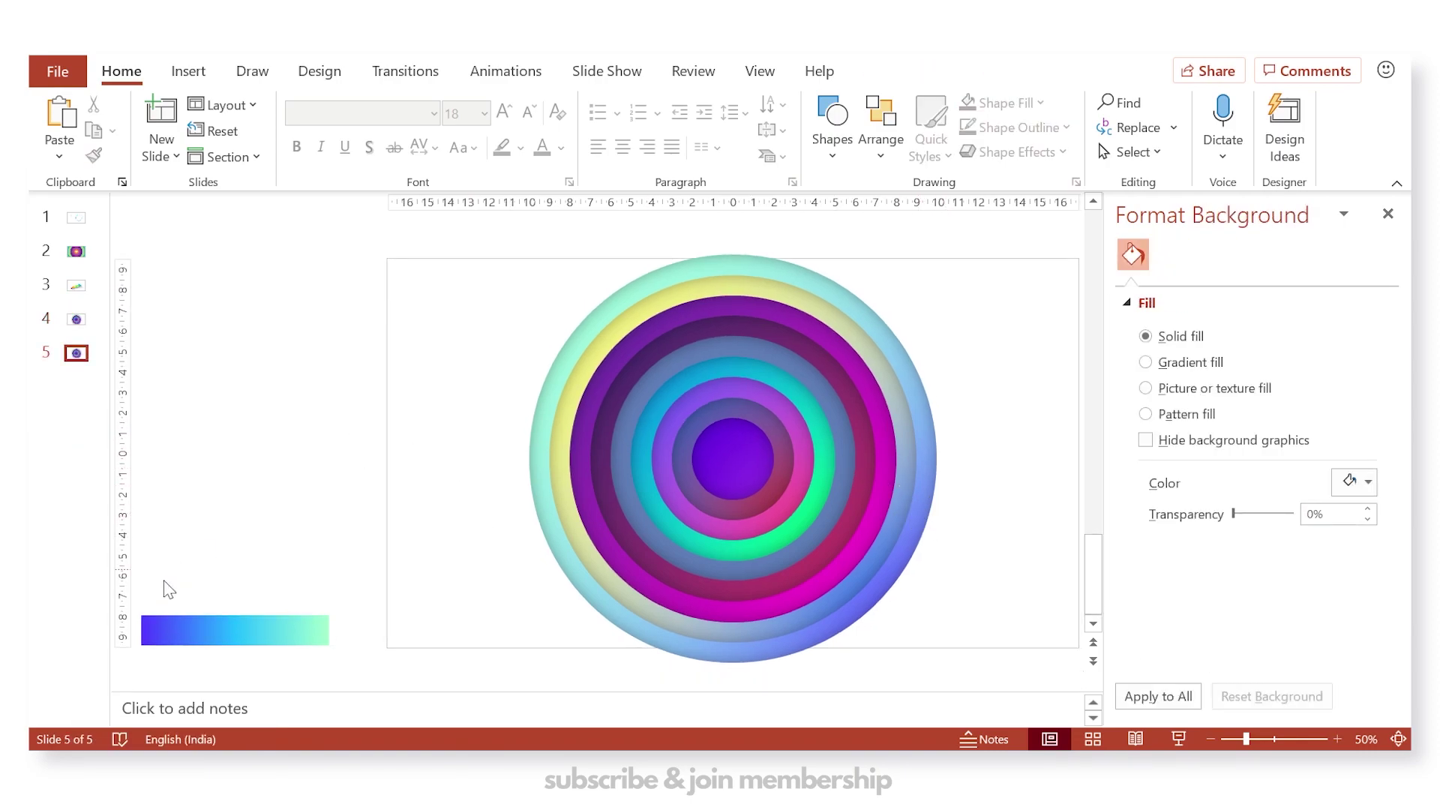
pyautogui.click(230, 653)
pyautogui.press('Delete')
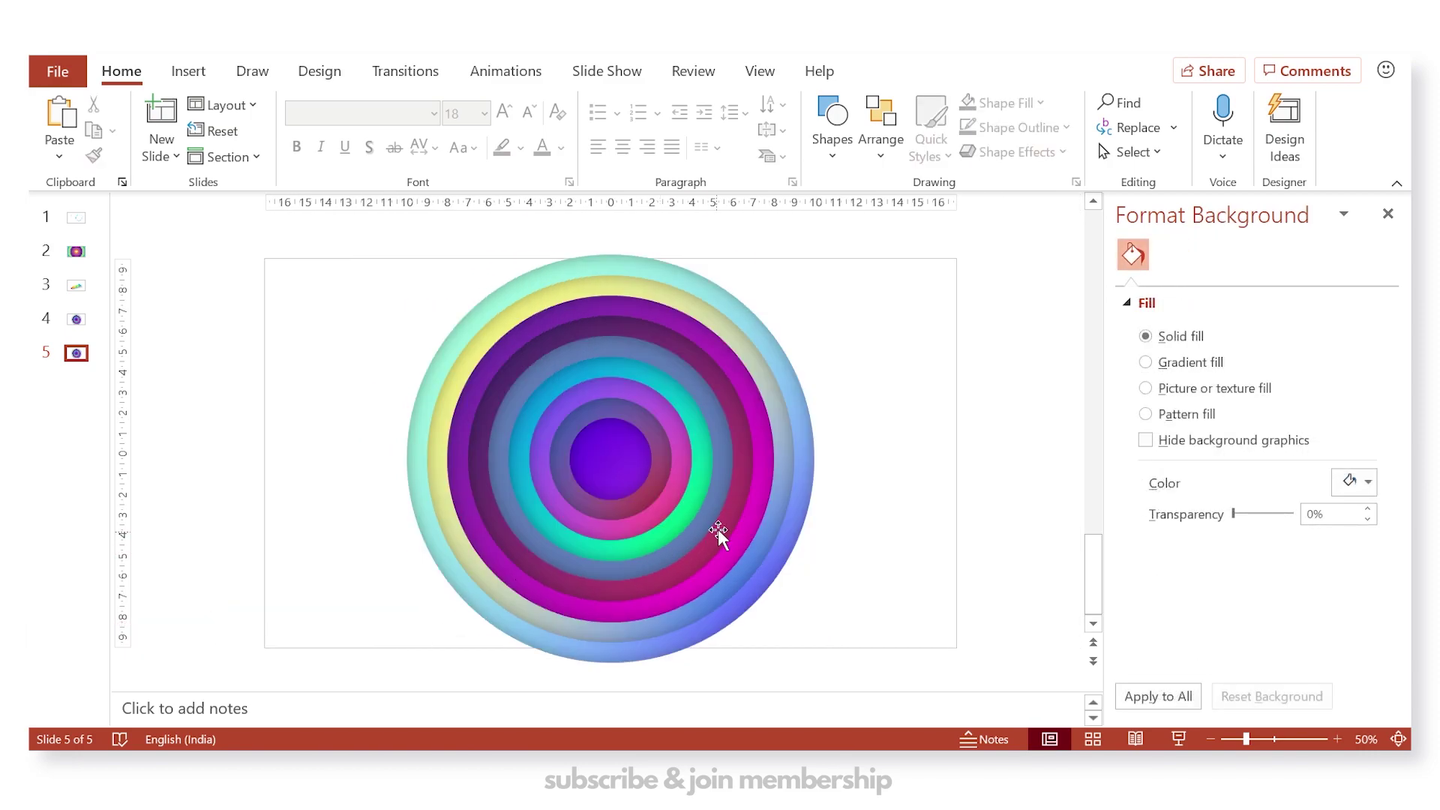
pyautogui.click(748, 481)
pyautogui.hotkey('ctrl', 'a')
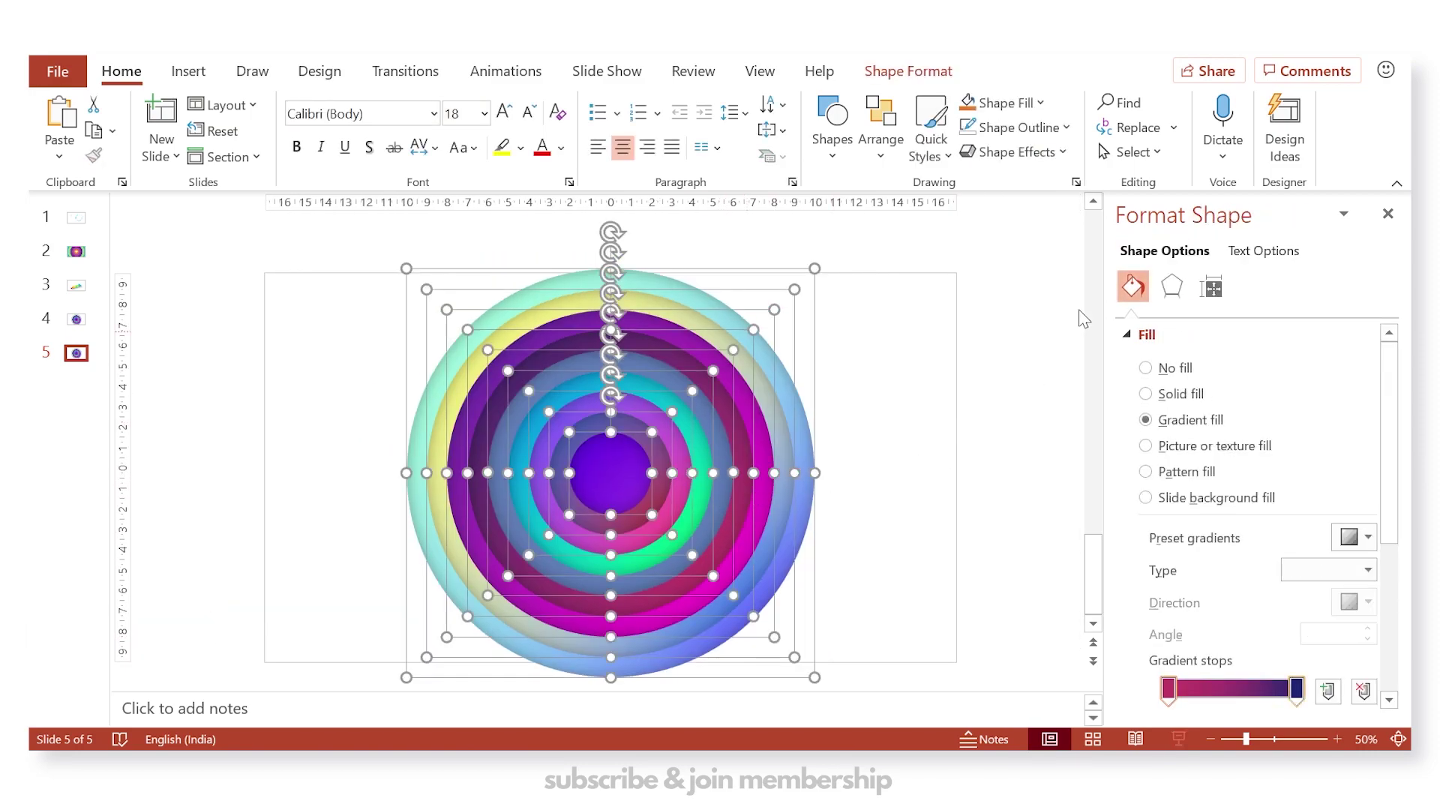
# - Align the circles centre and middle, group them, and enlarge the group to 40.15 cm past the slide edges
pyautogui.click(909, 70)
pyautogui.click(1168, 105)
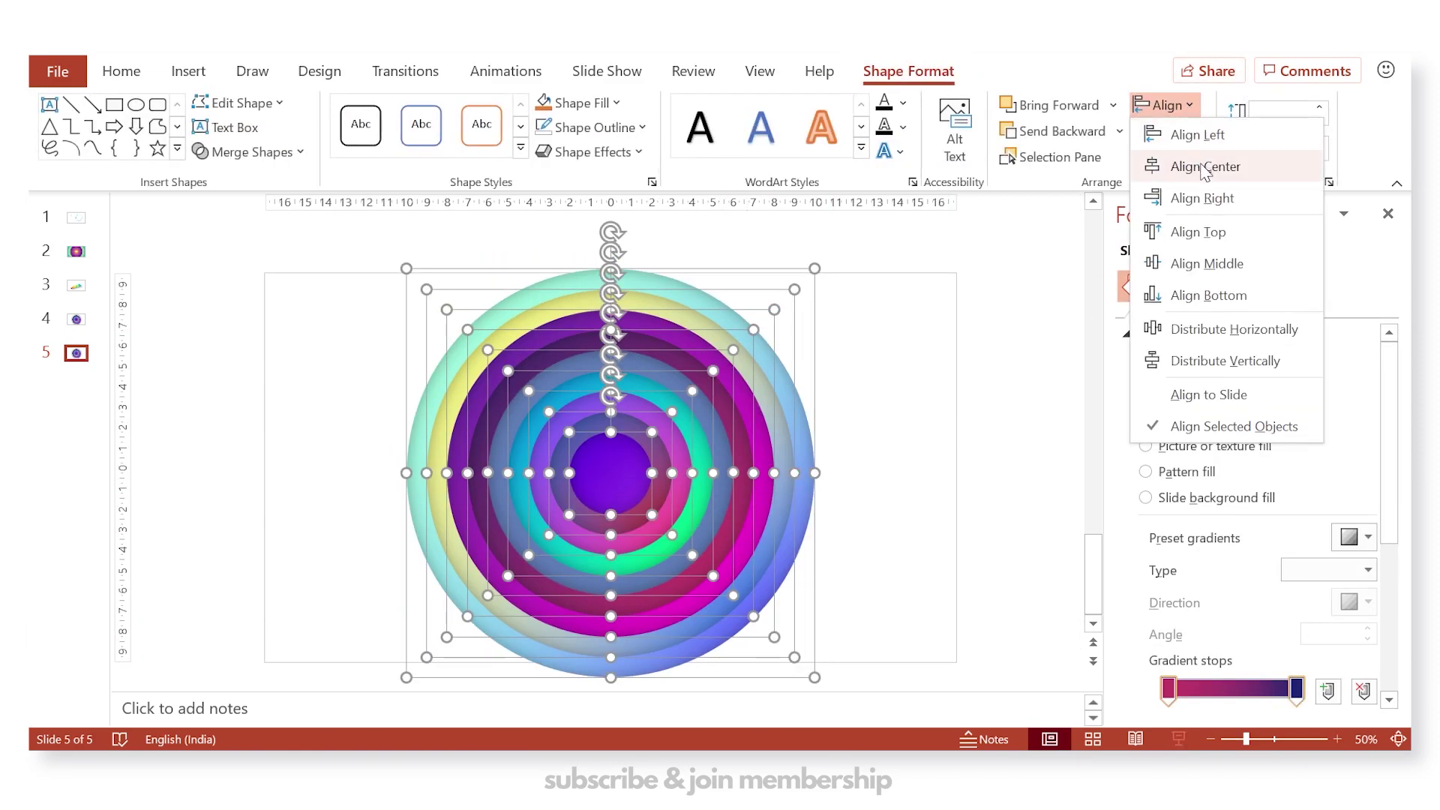
pyautogui.click(1174, 110)
pyautogui.click(1174, 110)
pyautogui.click(1234, 268)
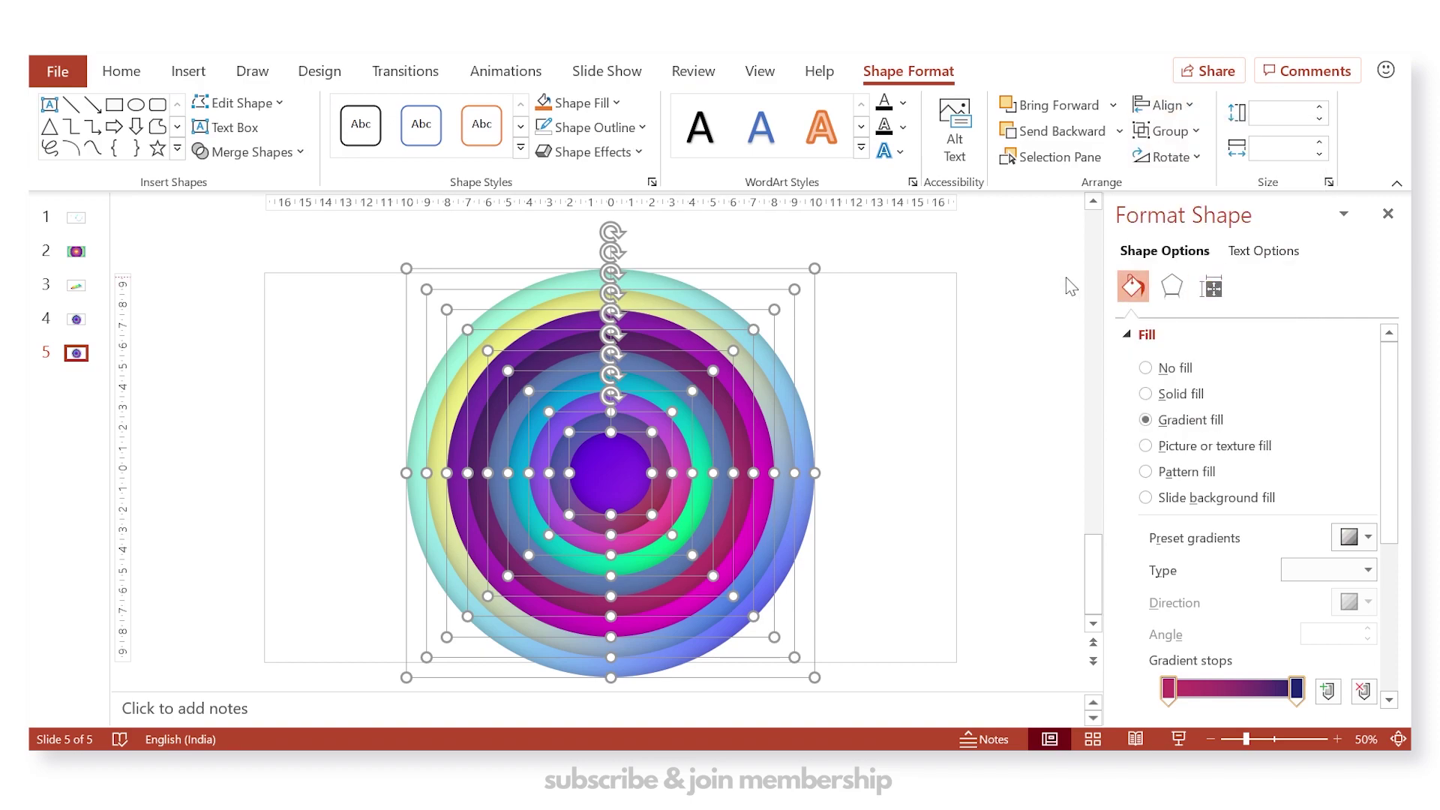
pyautogui.hotkey('ctrl', 'g')
pyautogui.moveTo(824, 261); pyautogui.dragTo(1025, 194)
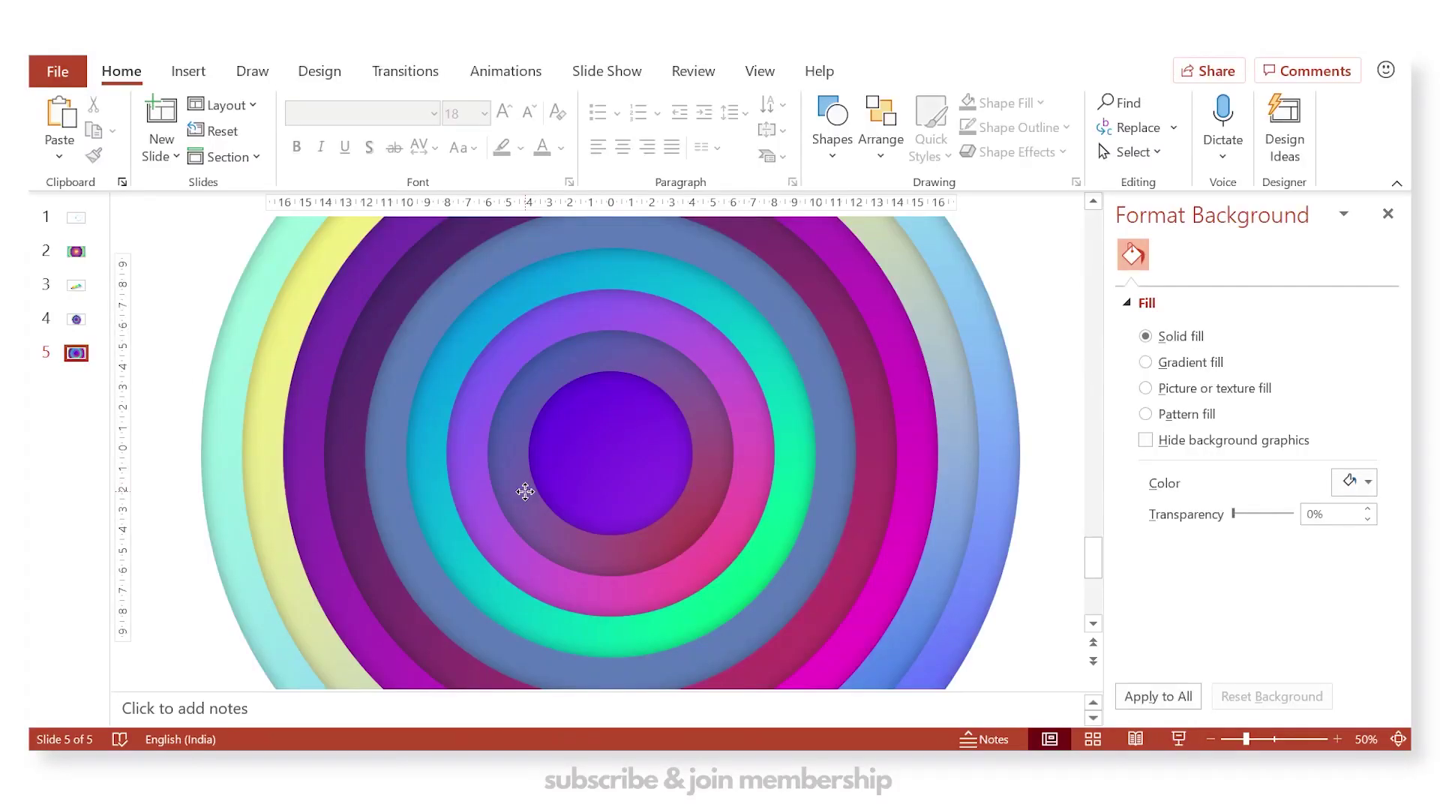
# - Apply a Grow/Shrink emphasis animation to all nine circles, Oval 23 through Oval 31
pyautogui.click(525, 492)
pyautogui.hotkey('ctrl', 'a')
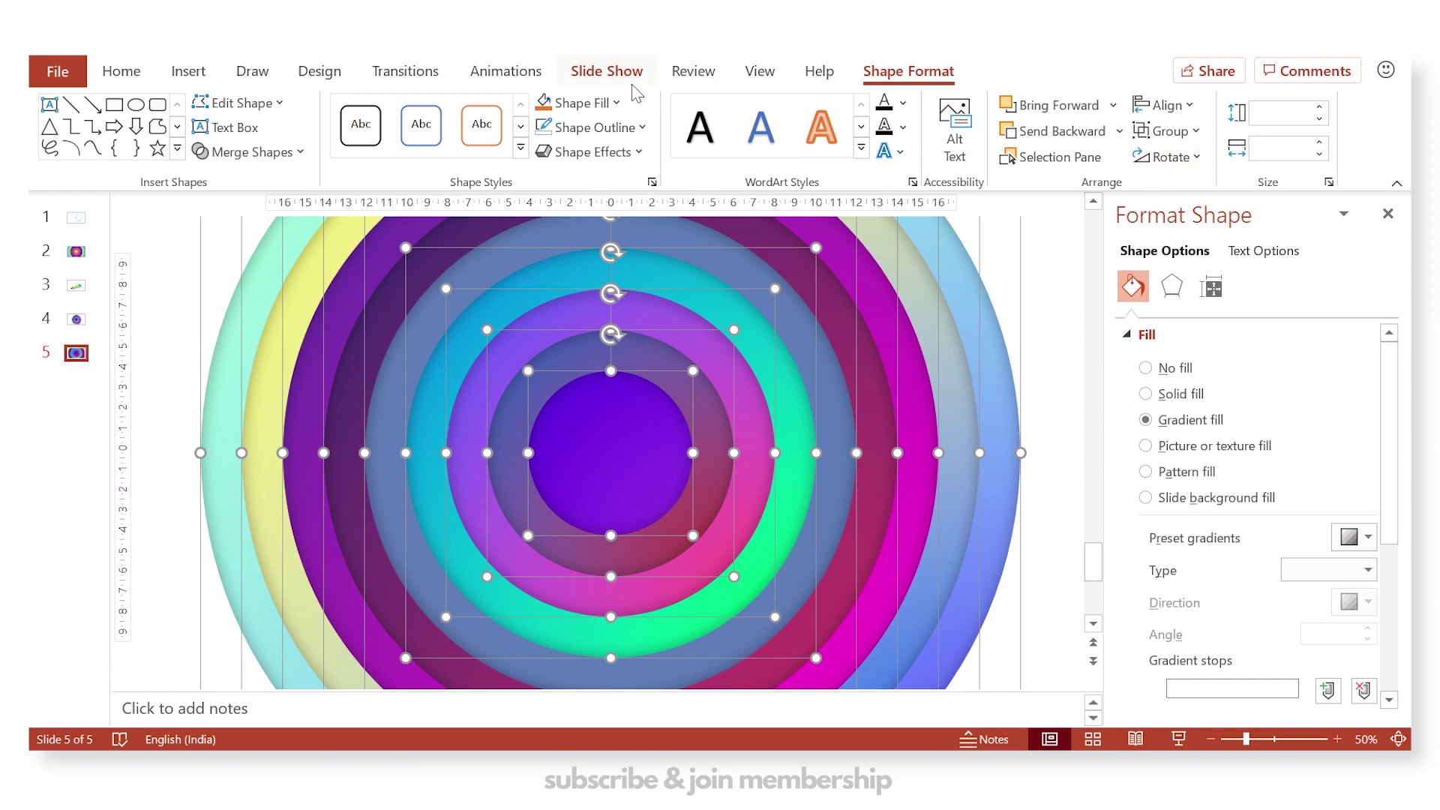
pyautogui.click(506, 70)
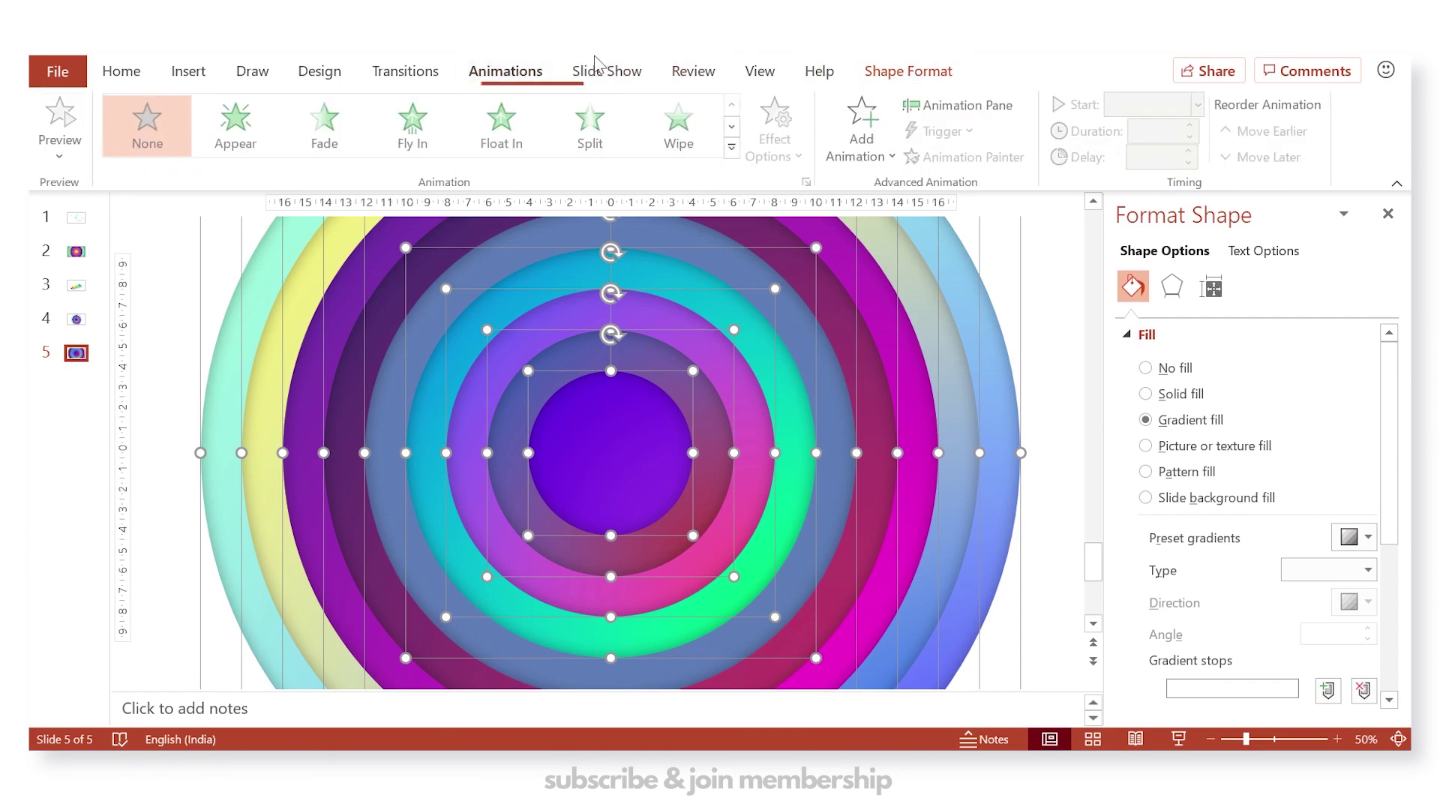
pyautogui.click(890, 154)
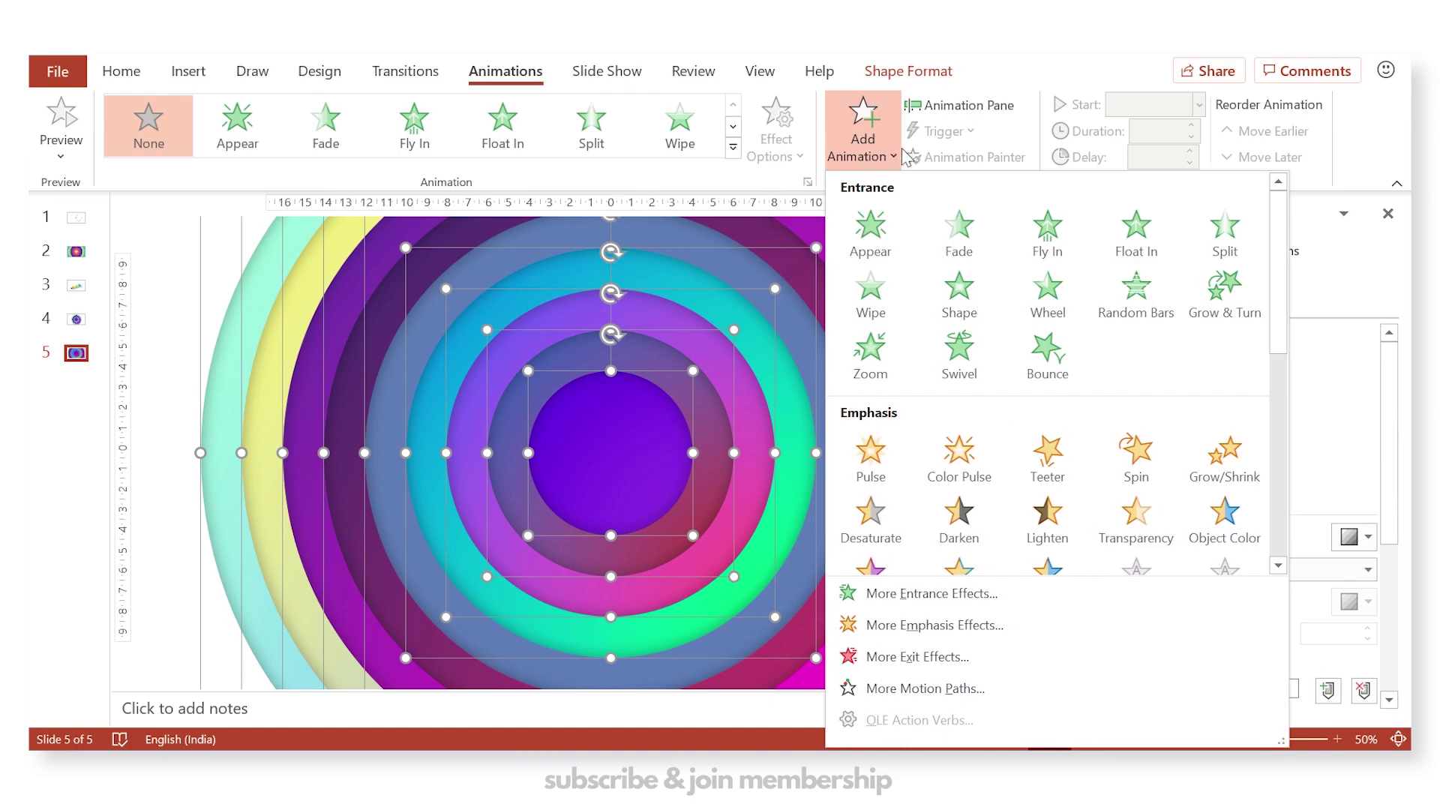
pyautogui.click(1219, 469)
pyautogui.click(964, 105)
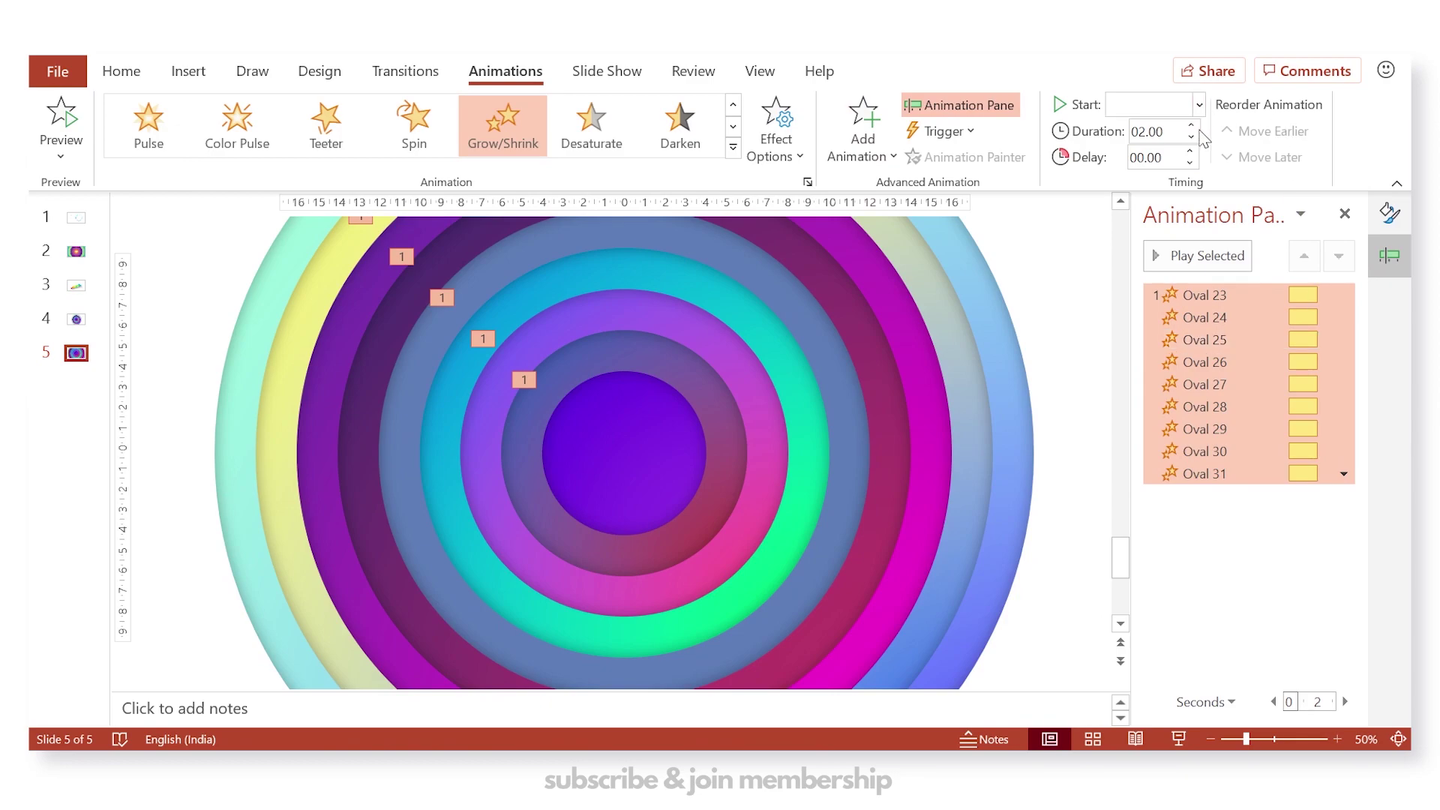
# - Set the circle animations to a 5-second duration starting With Previous
pyautogui.click(1193, 127)
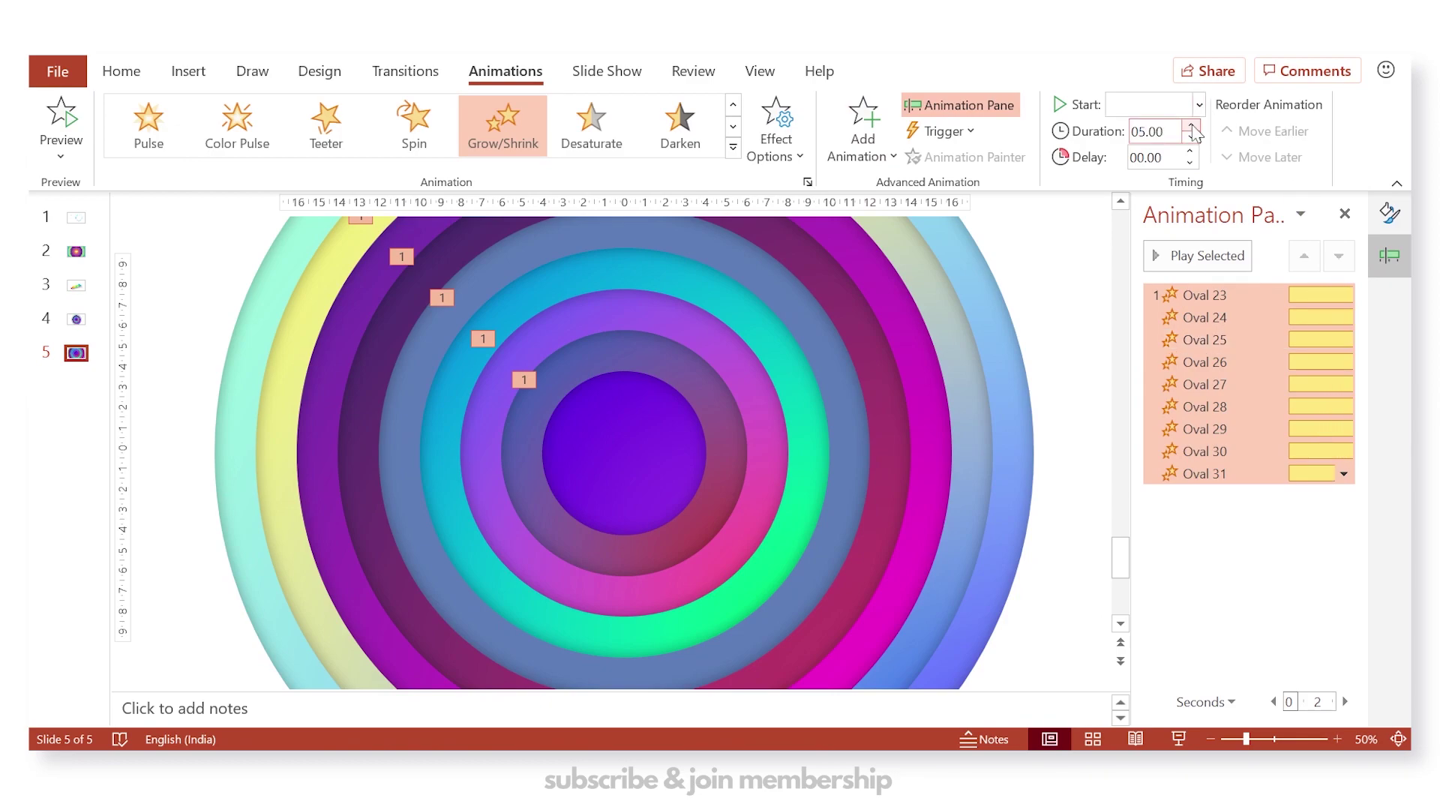
pyautogui.click(1199, 105)
pyautogui.click(1178, 155)
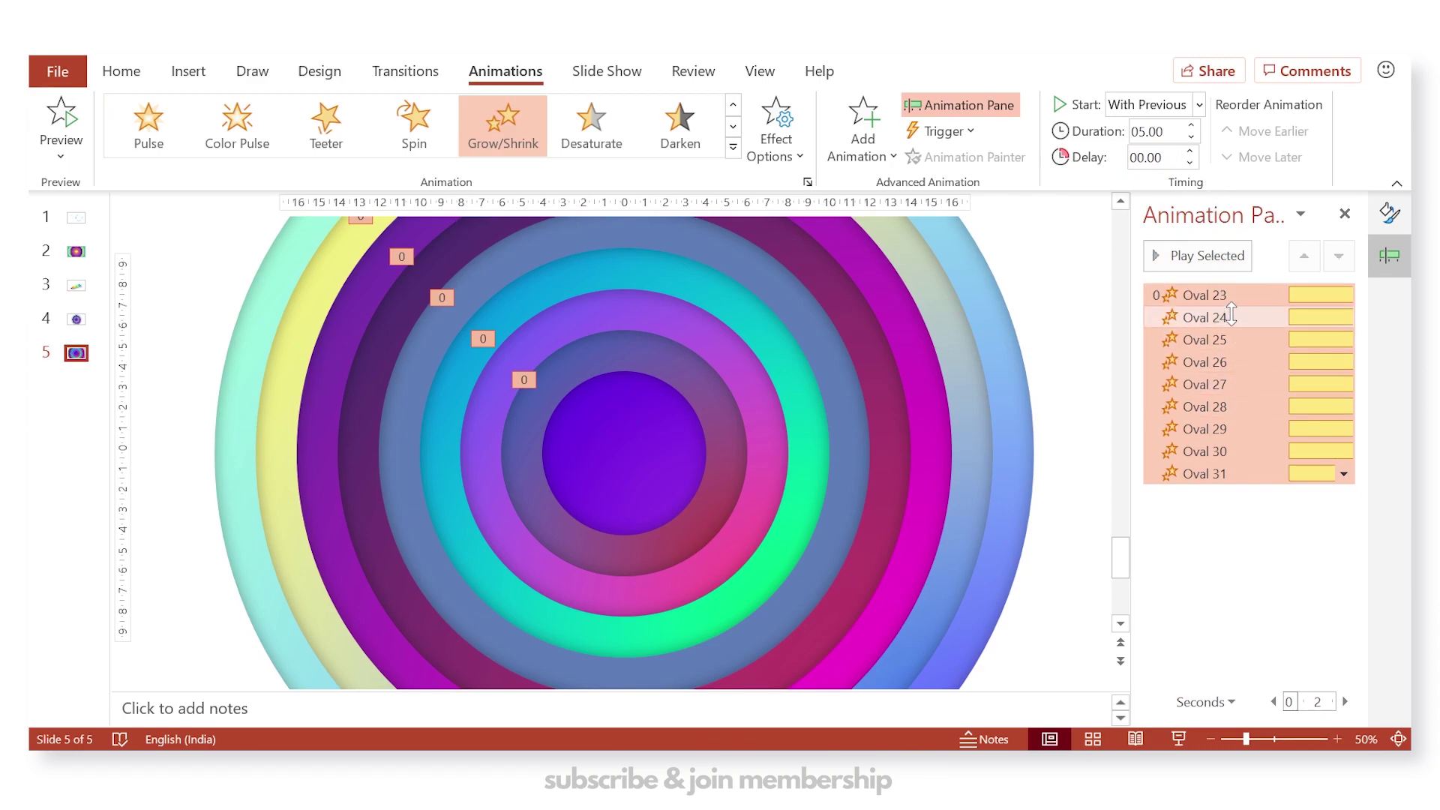
# - Stagger the oval animation delays so each later oval starts later, reaching 3 seconds on Oval 31
pyautogui.keyDown('ctrl'); pyautogui.click(1230, 297); pyautogui.keyUp('ctrl')
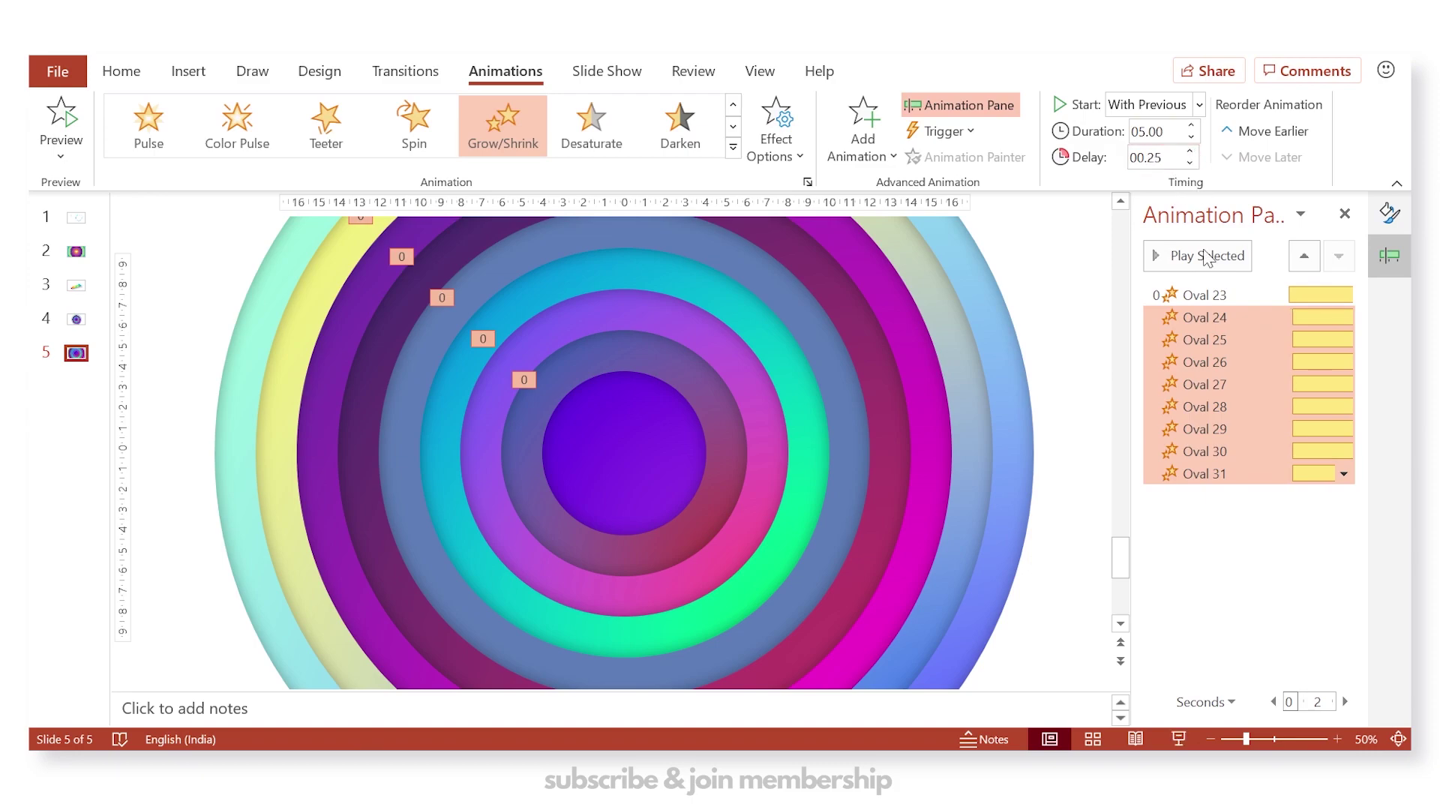
pyautogui.keyDown('ctrl'); pyautogui.click(1215, 317); pyautogui.keyUp('ctrl')
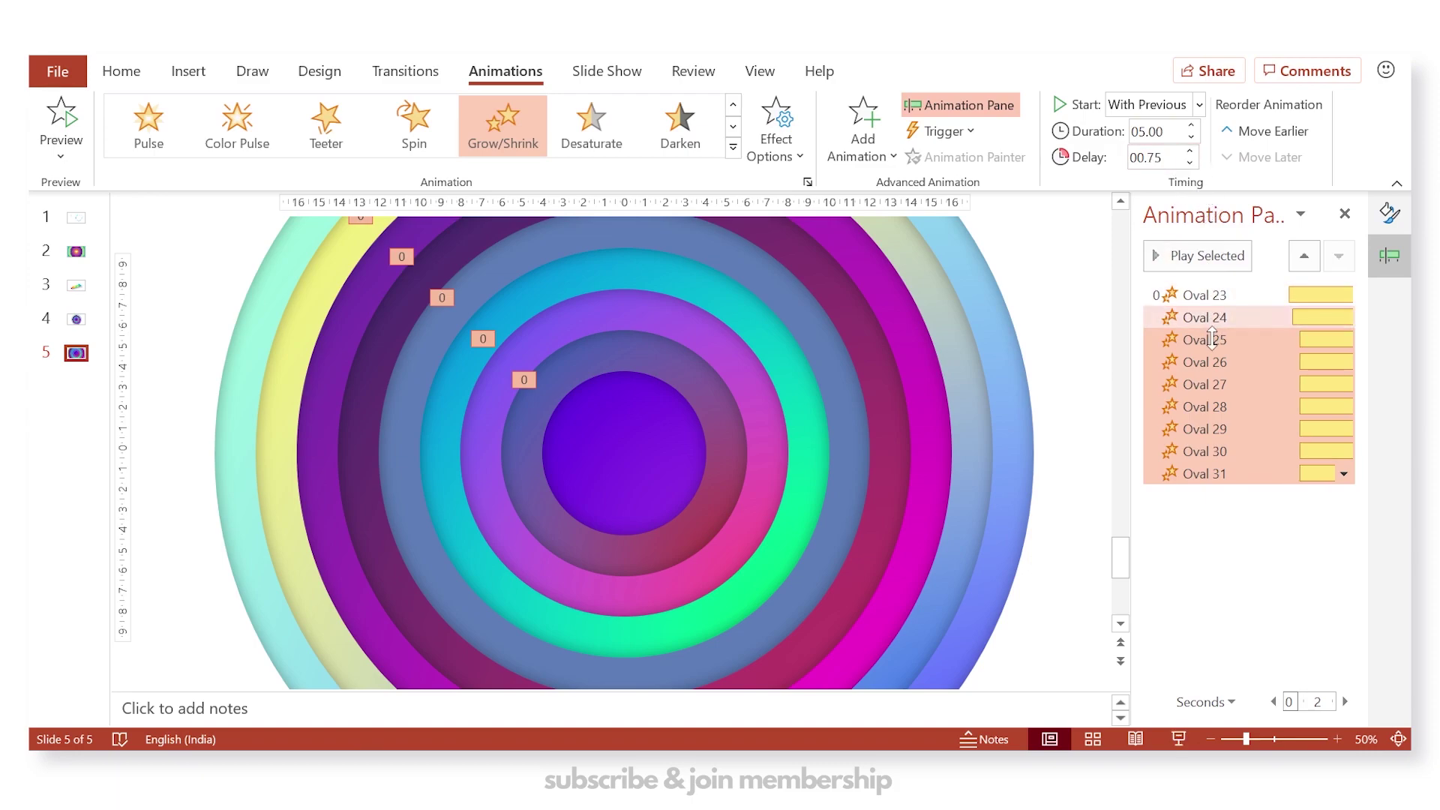
pyautogui.keyDown('ctrl'); pyautogui.click(1215, 339); pyautogui.keyUp('ctrl')
pyautogui.click(1190, 152)
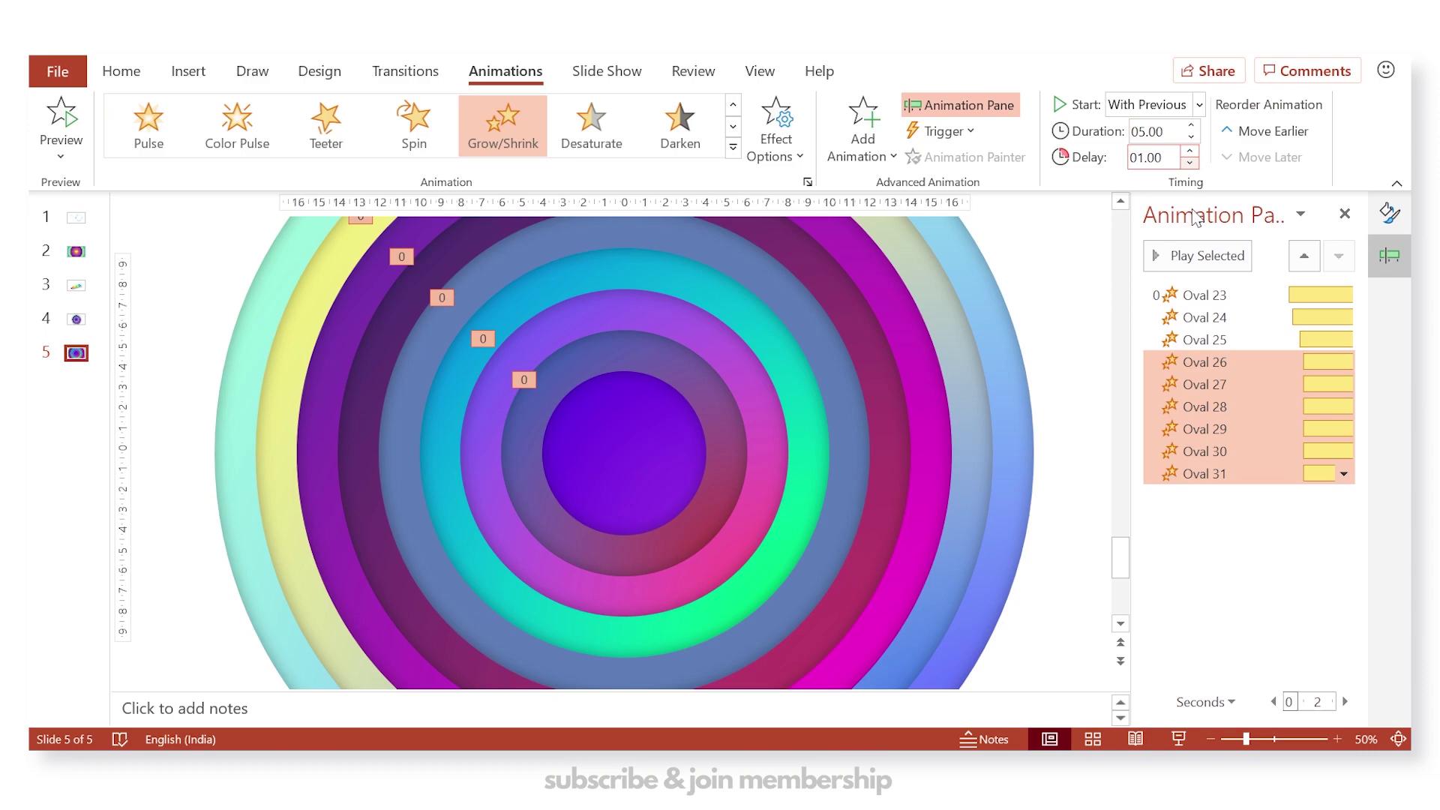
pyautogui.keyDown('ctrl'); pyautogui.click(1204, 362); pyautogui.keyUp('ctrl')
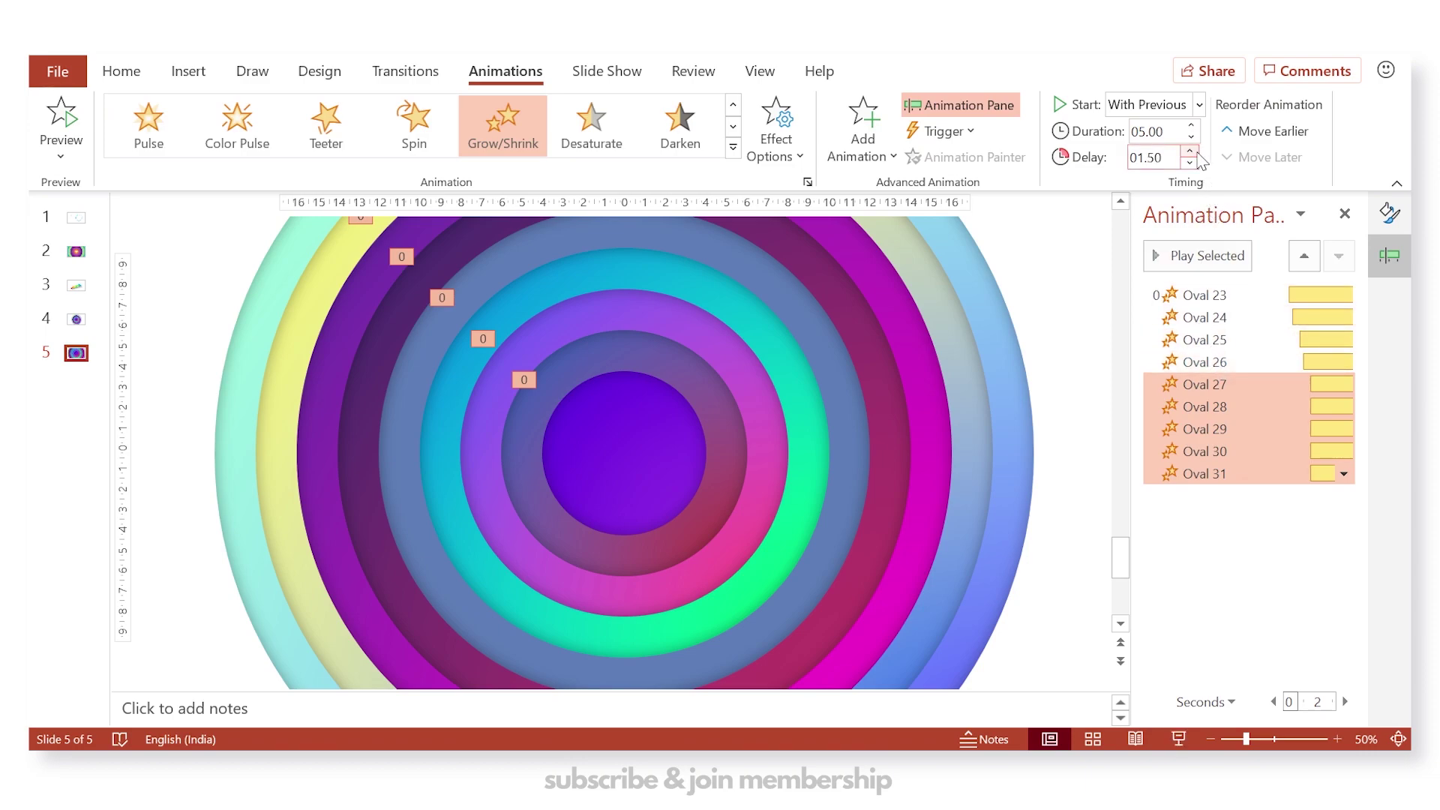
pyautogui.keyDown('ctrl'); pyautogui.click(1228, 383); pyautogui.keyUp('ctrl')
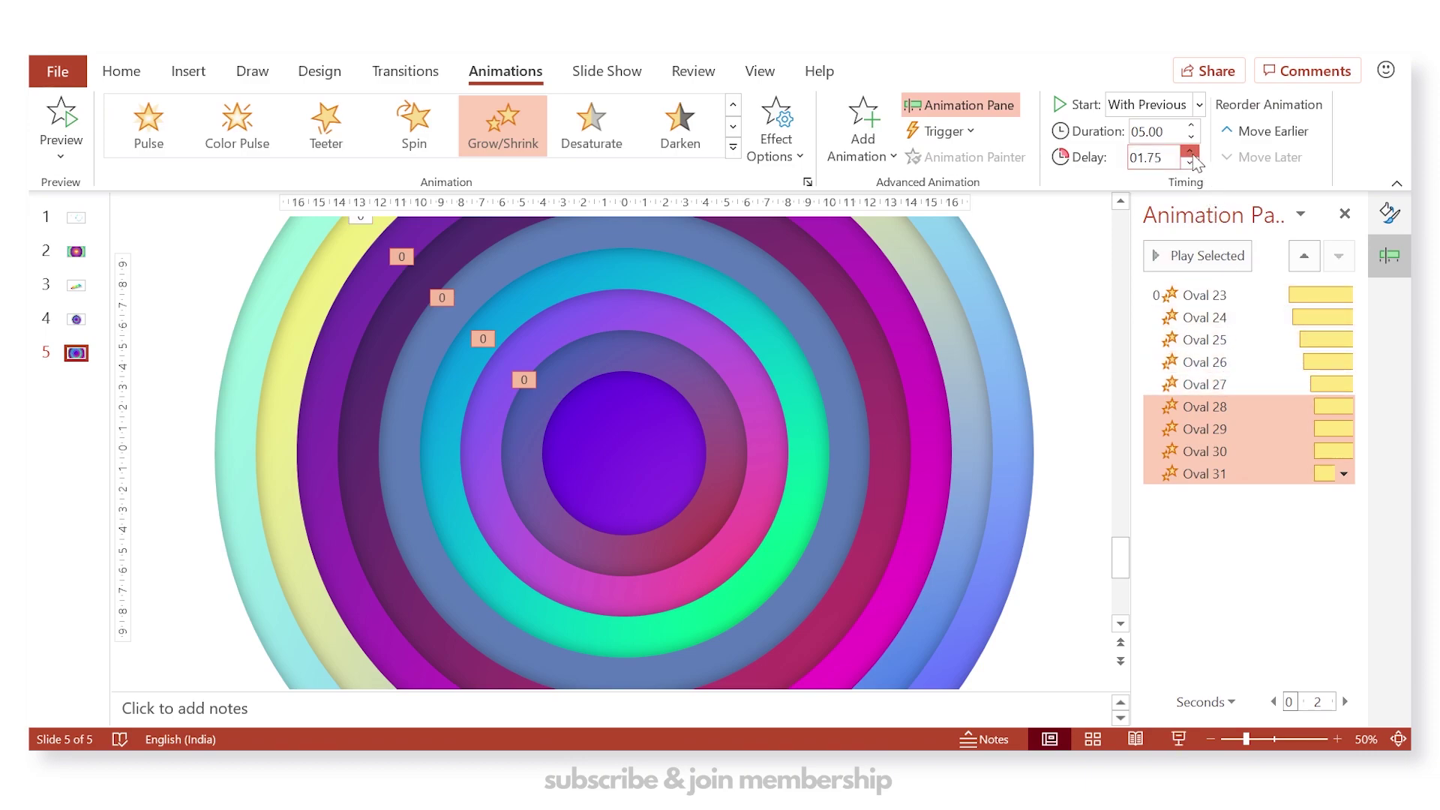
pyautogui.keyDown('ctrl'); pyautogui.click(1205, 406); pyautogui.keyUp('ctrl')
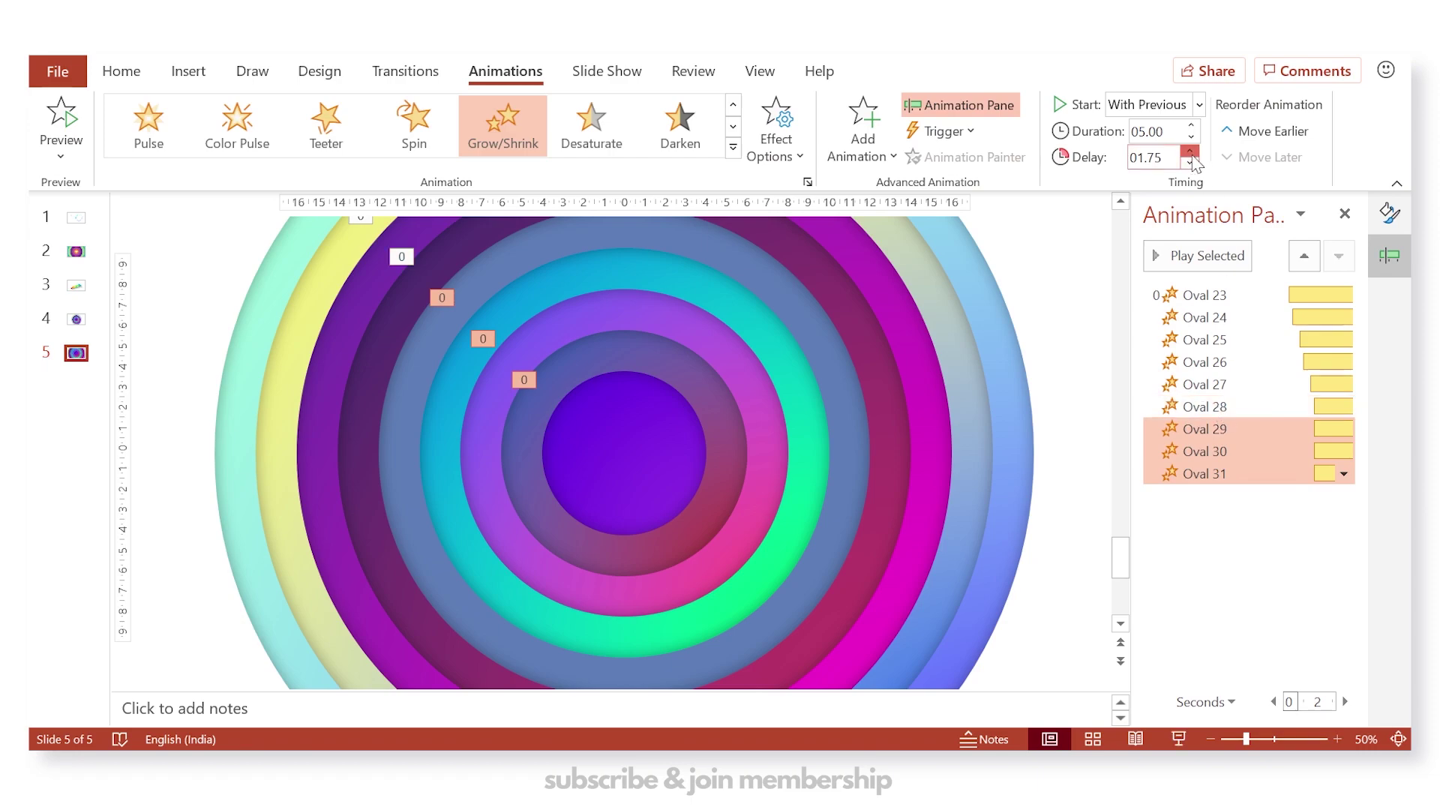
pyautogui.keyDown('ctrl'); pyautogui.click(1255, 433); pyautogui.keyUp('ctrl')
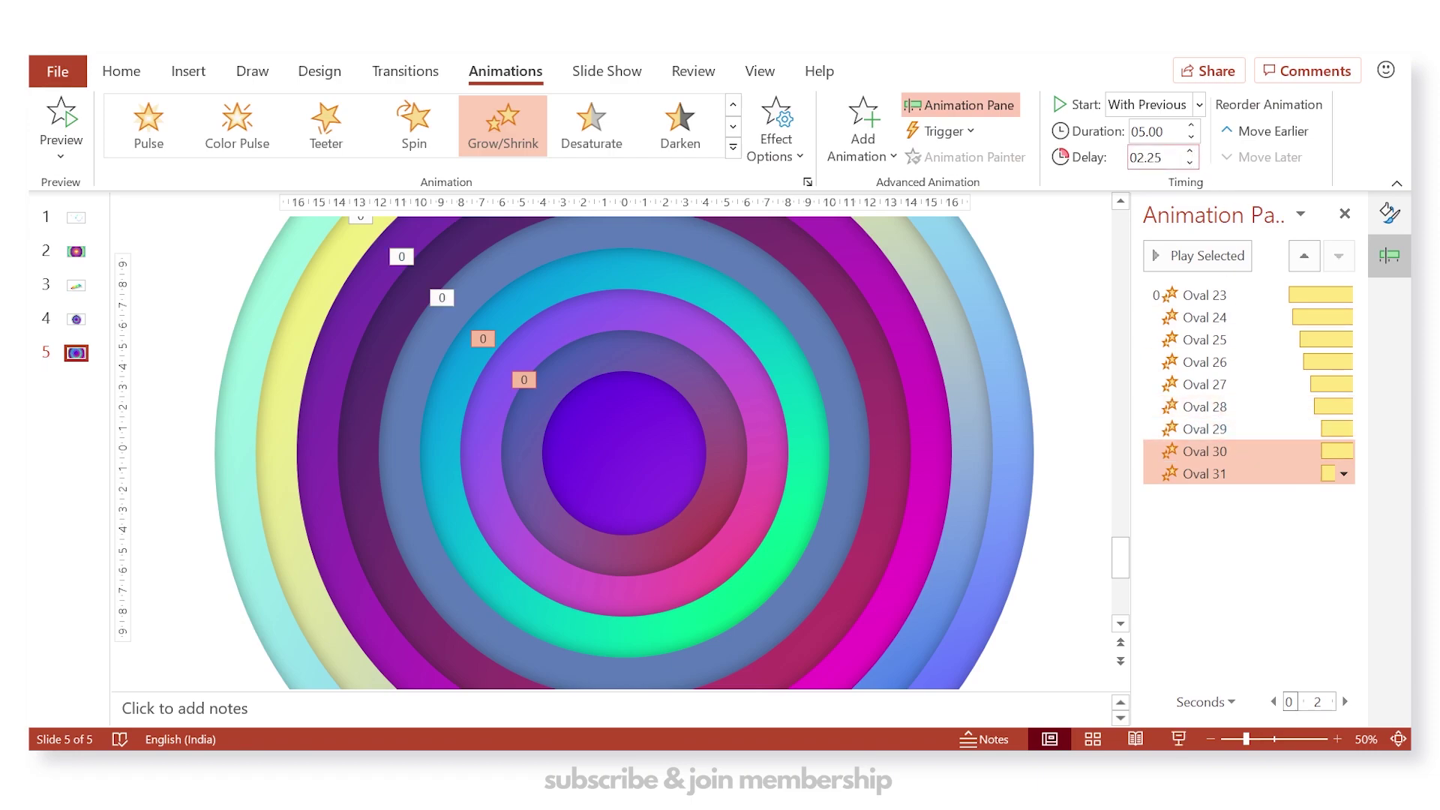
pyautogui.keyDown('ctrl'); pyautogui.click(1255, 450); pyautogui.keyUp('ctrl')
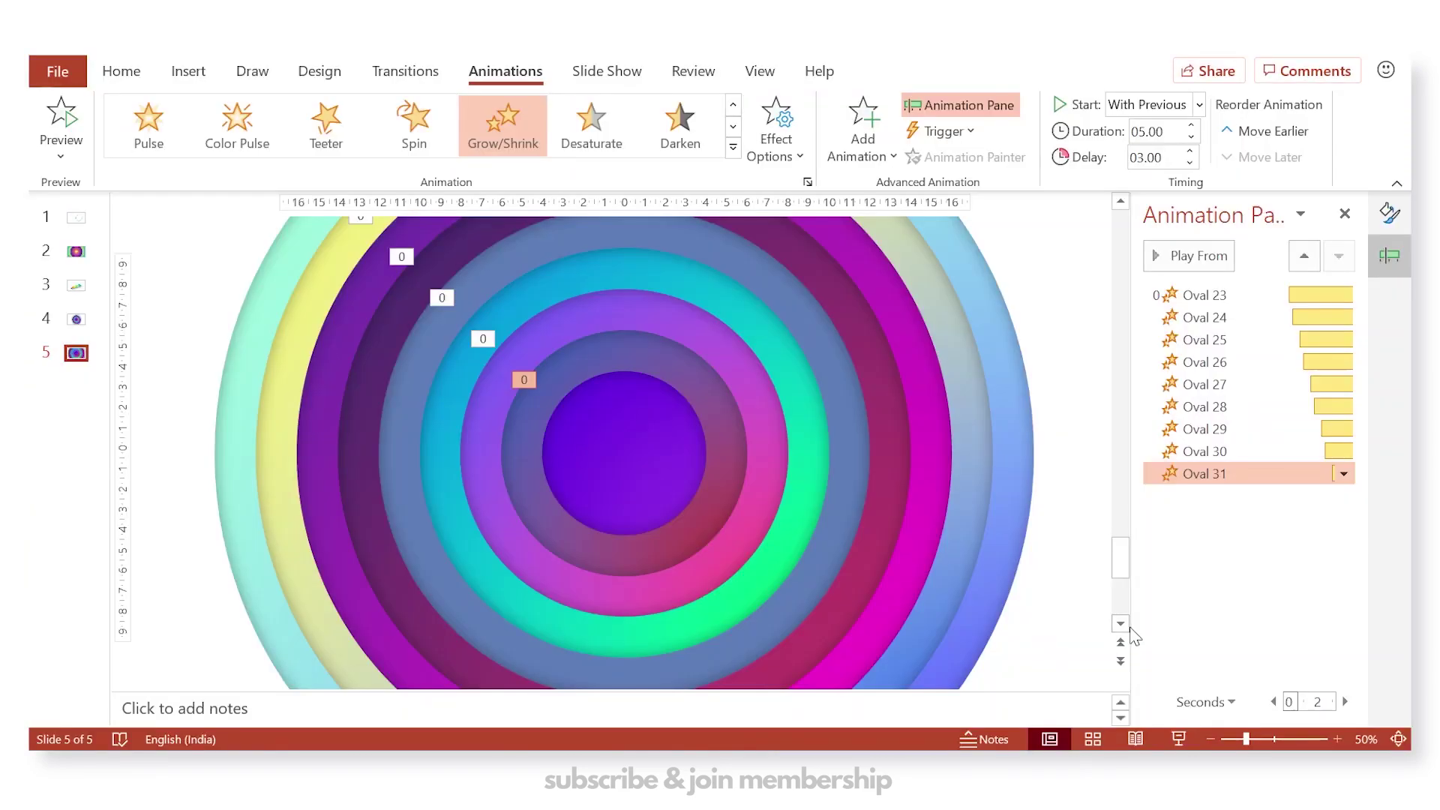
pyautogui.keyDown('shift'); pyautogui.click(1222, 294); pyautogui.keyUp('shift')
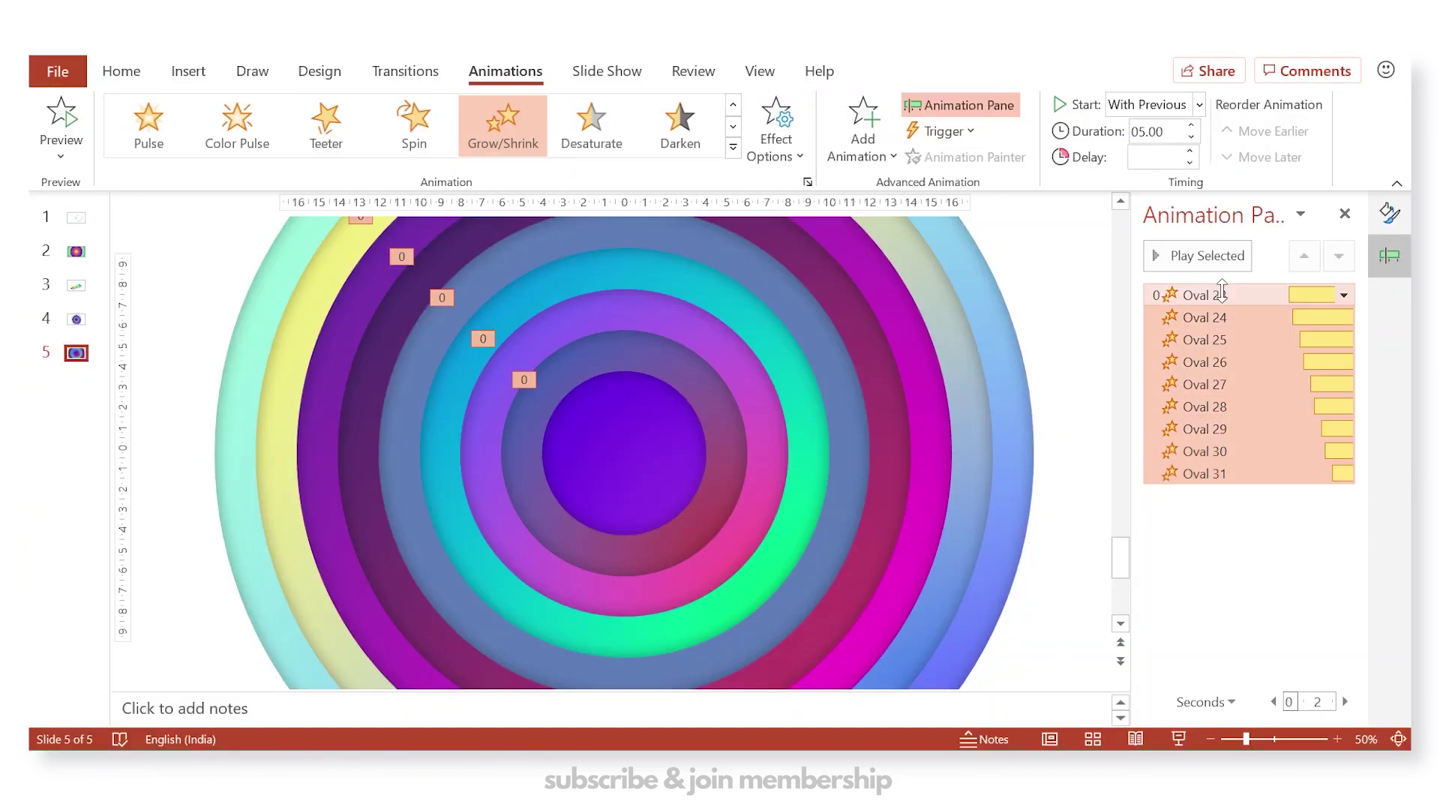
# - Make the Grow/Shrink effect auto-reverse and repeat Until End of Slide, then preview it as a slide show
pyautogui.rightClick(1223, 294)
pyautogui.click(1222, 398)
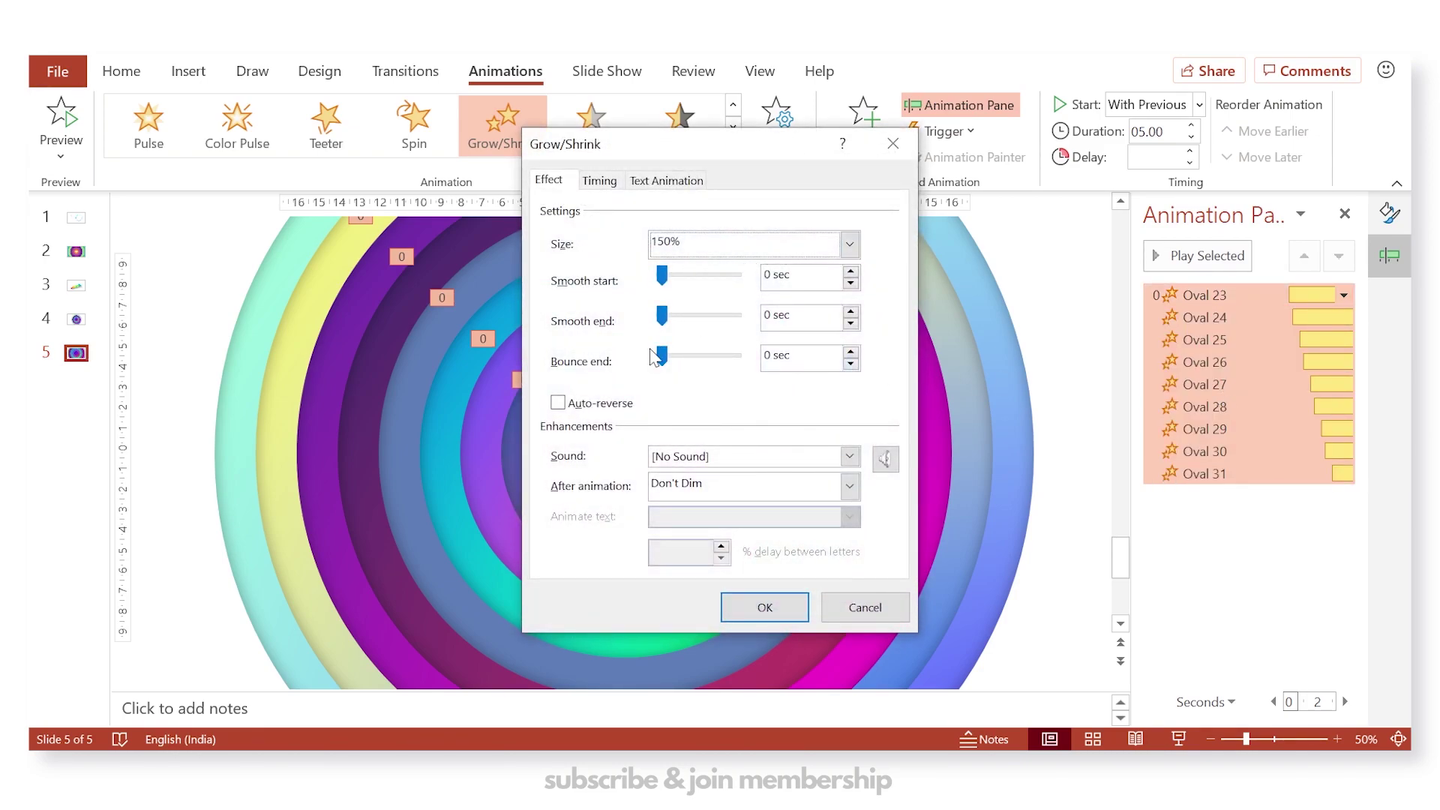
pyautogui.click(606, 405)
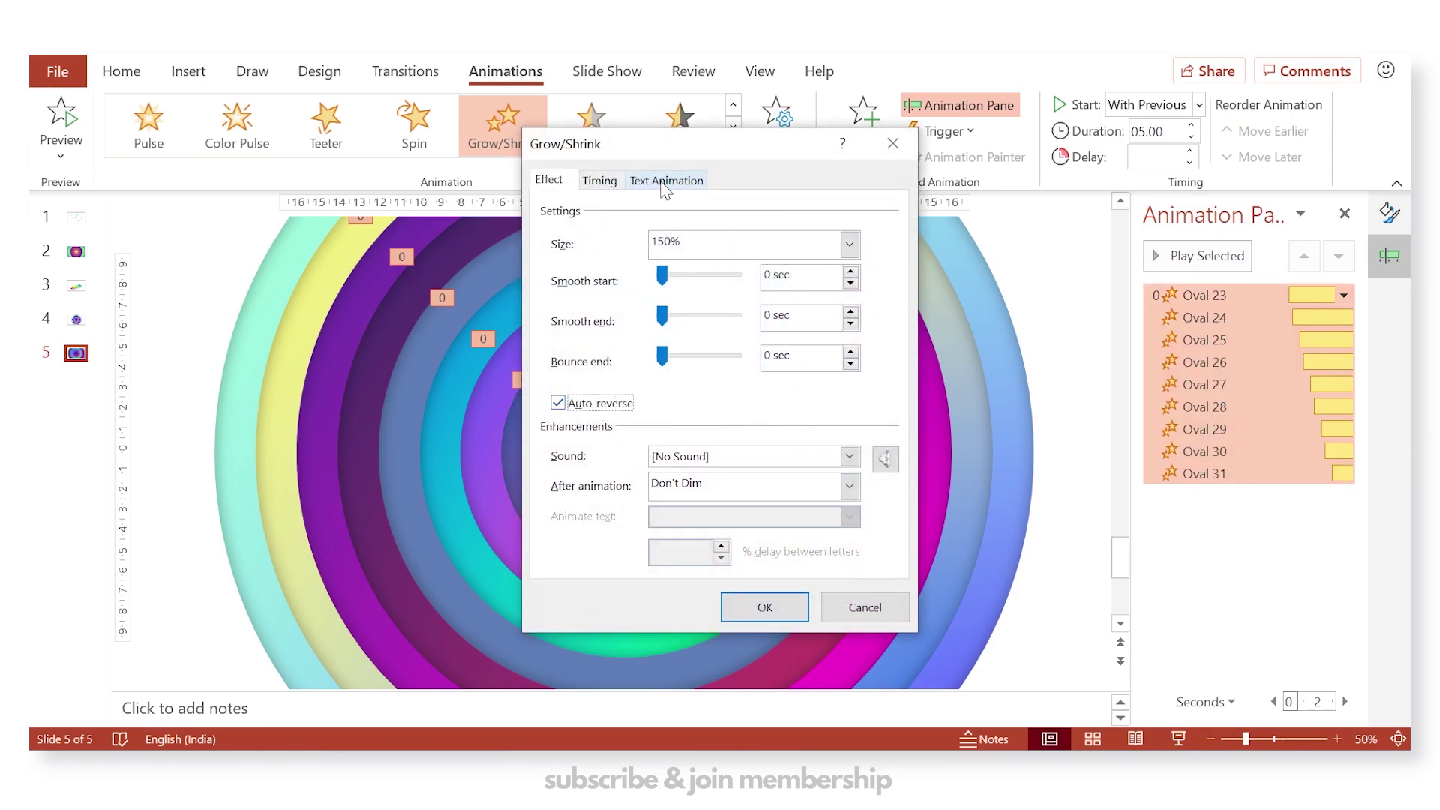
pyautogui.click(600, 181)
pyautogui.click(765, 299)
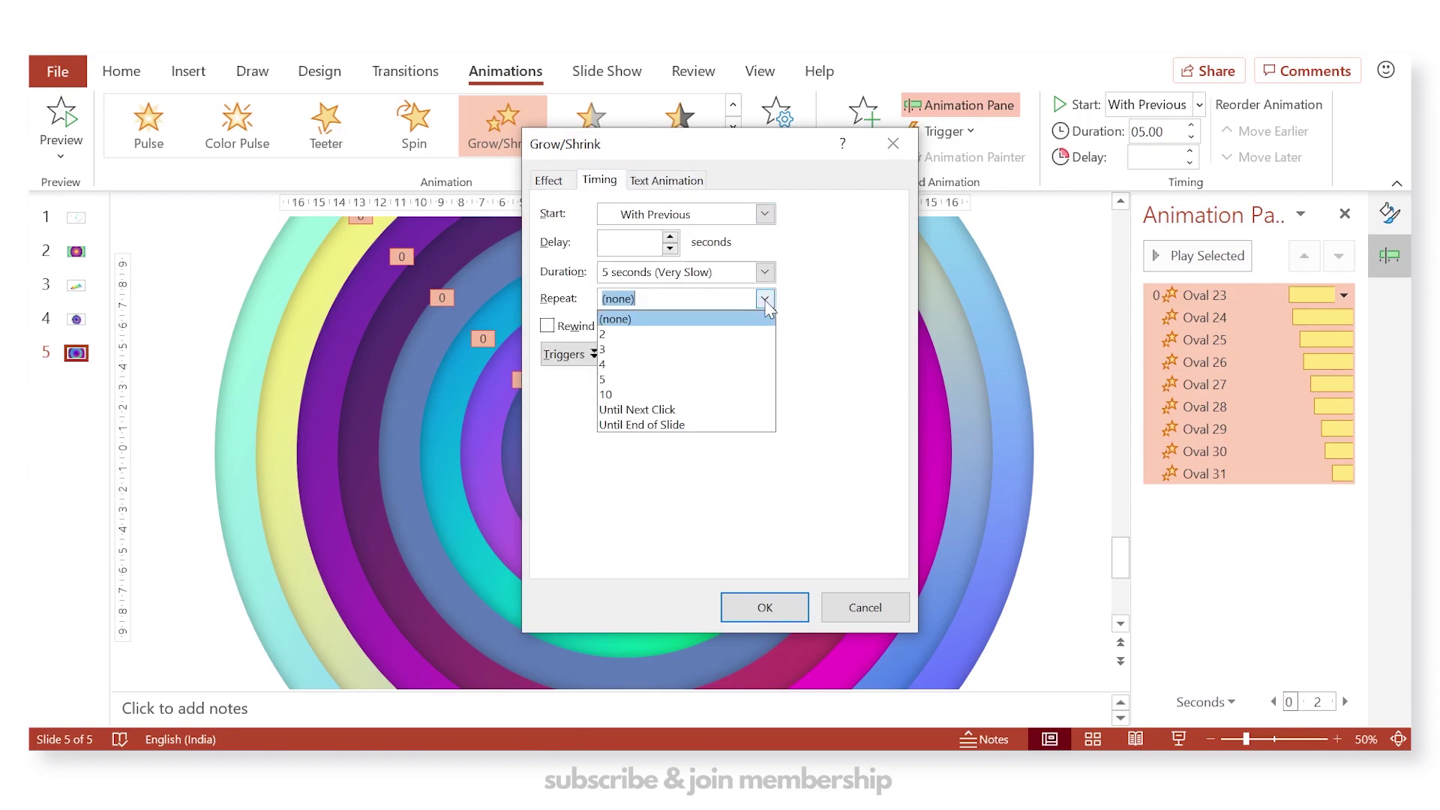
pyautogui.click(677, 424)
pyautogui.click(765, 608)
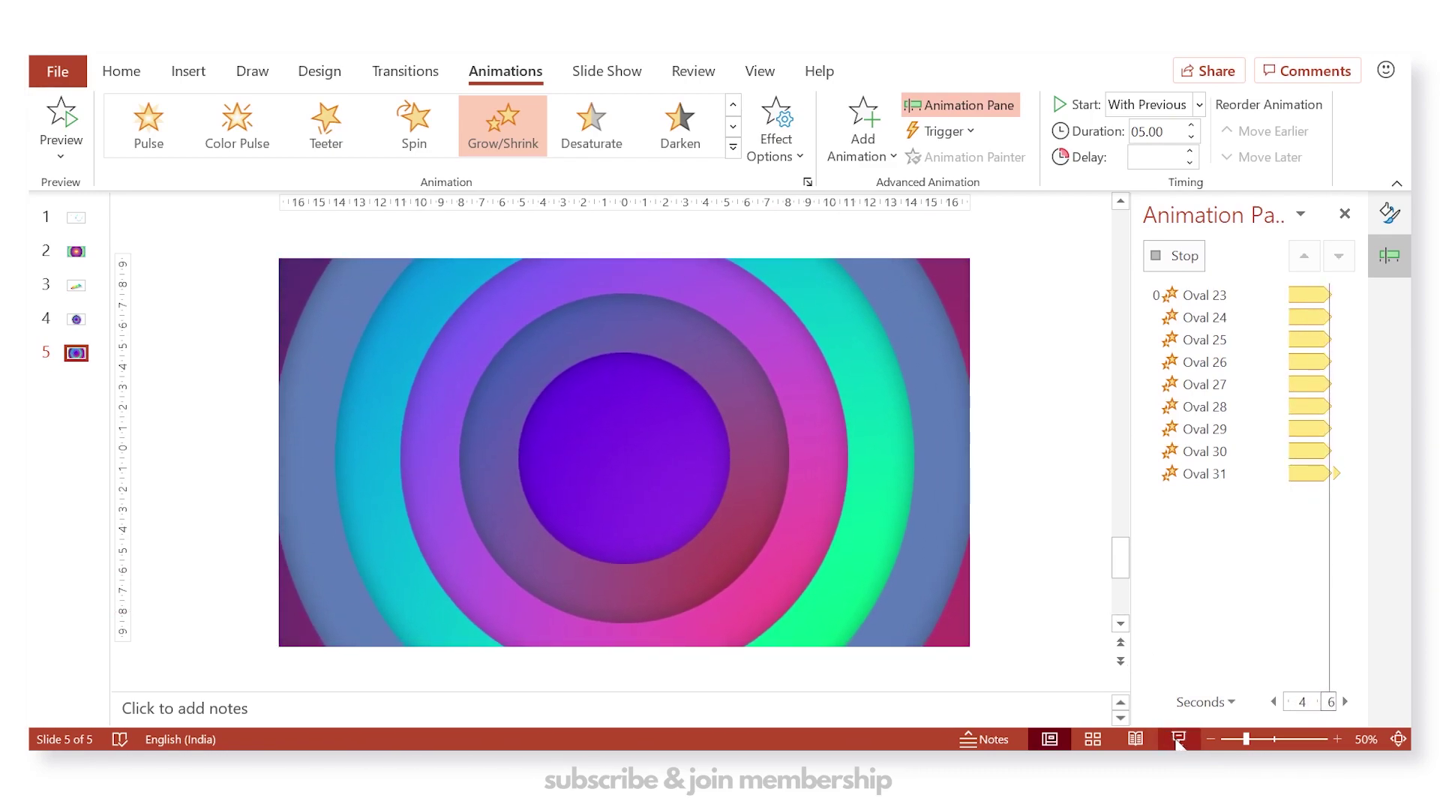
pyautogui.click(1179, 739)
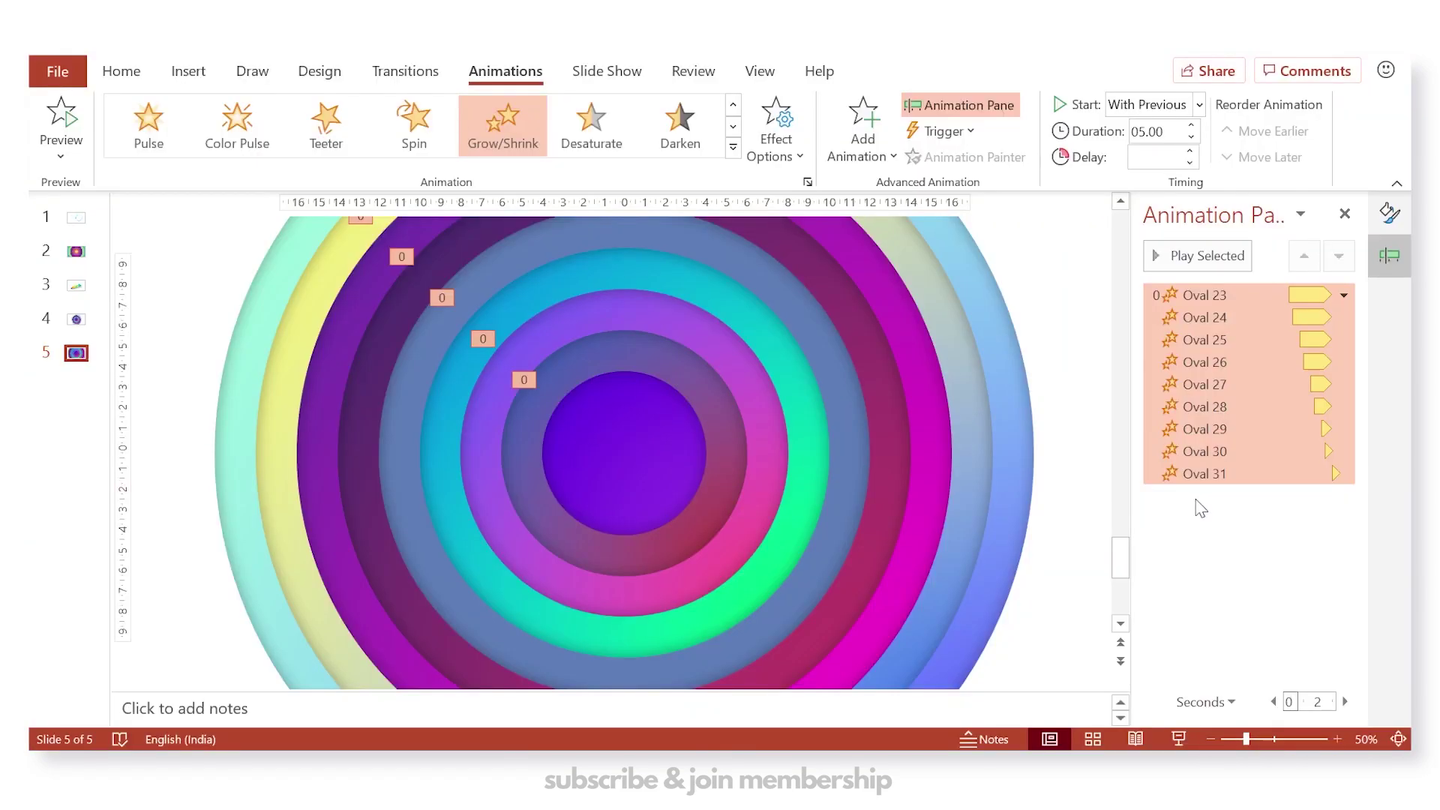
# - Give the ovals' Grow/Shrink effect a 2.45 s smooth start and a 2.5 s smooth end
pyautogui.rightClick(1228, 451)
pyautogui.click(1216, 555)
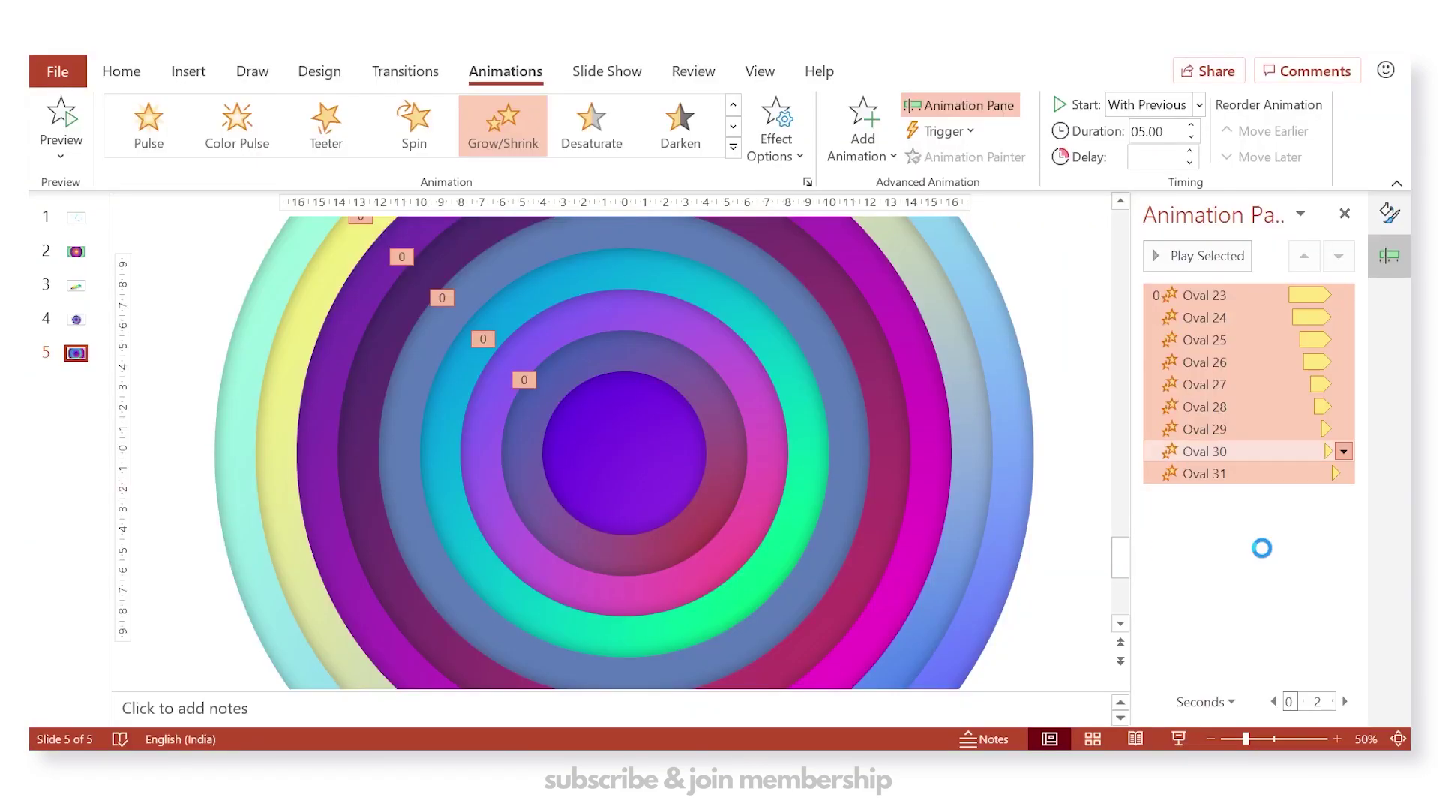
pyautogui.moveTo(661, 319); pyautogui.dragTo(683, 328)
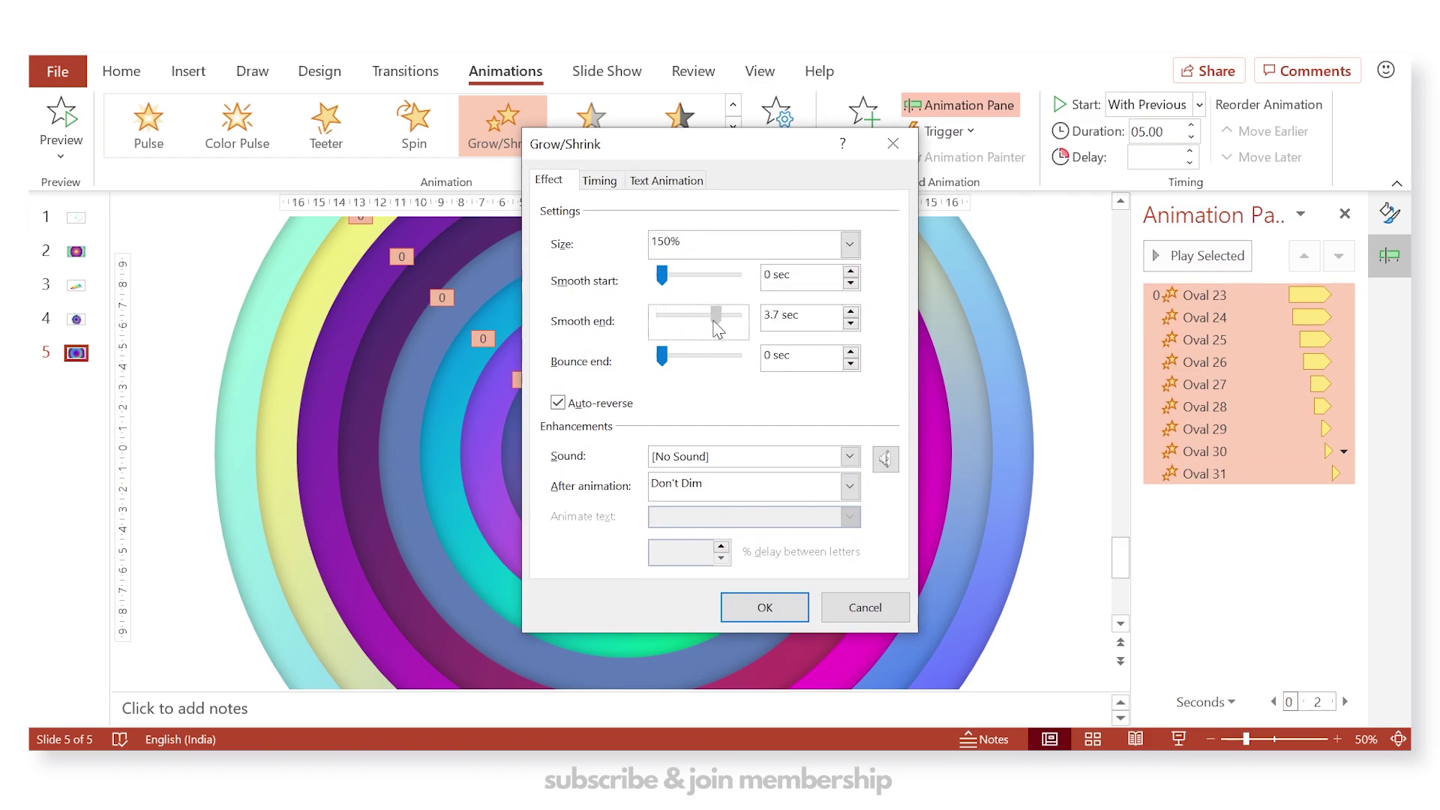
pyautogui.moveTo(664, 279); pyautogui.dragTo(698, 280)
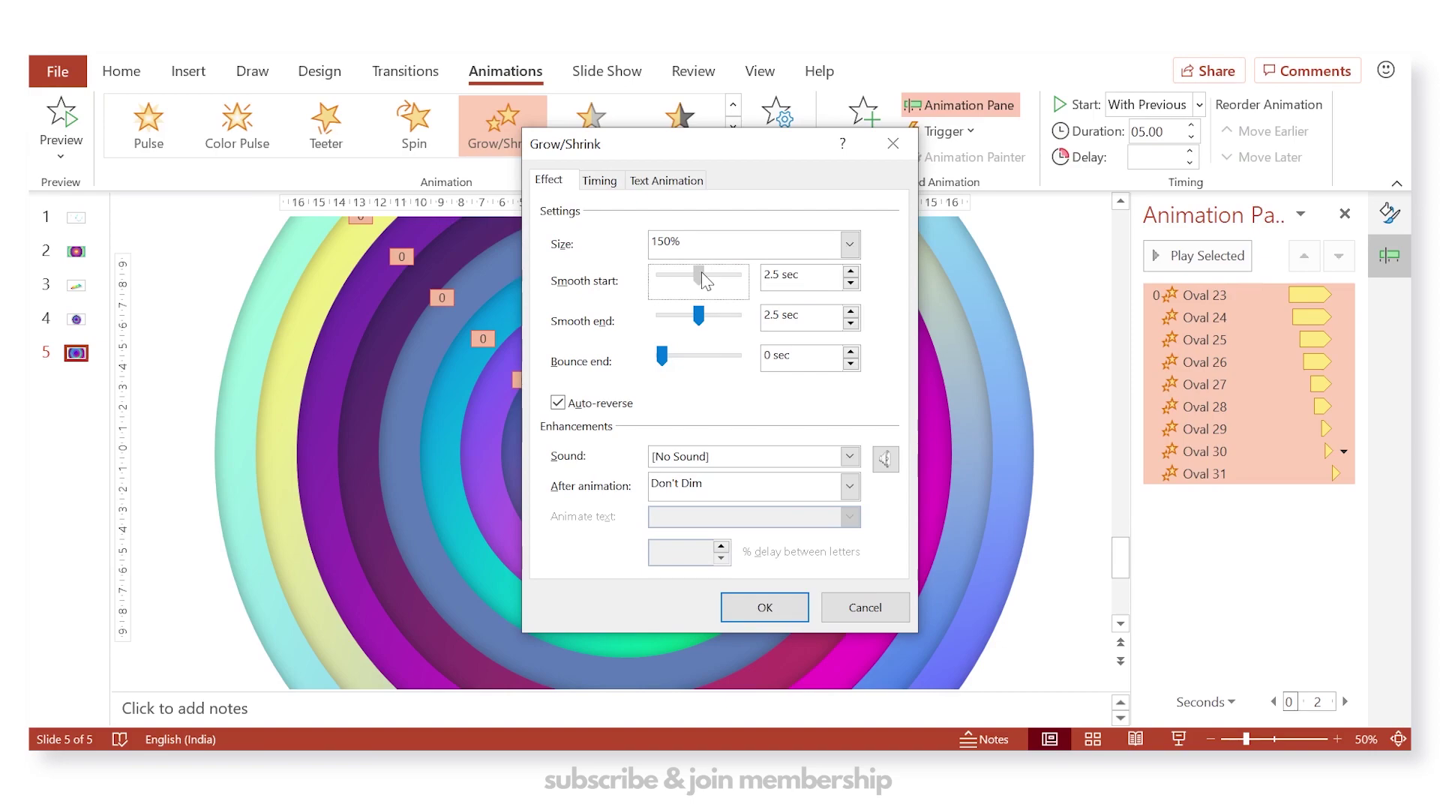
pyautogui.click(771, 621)
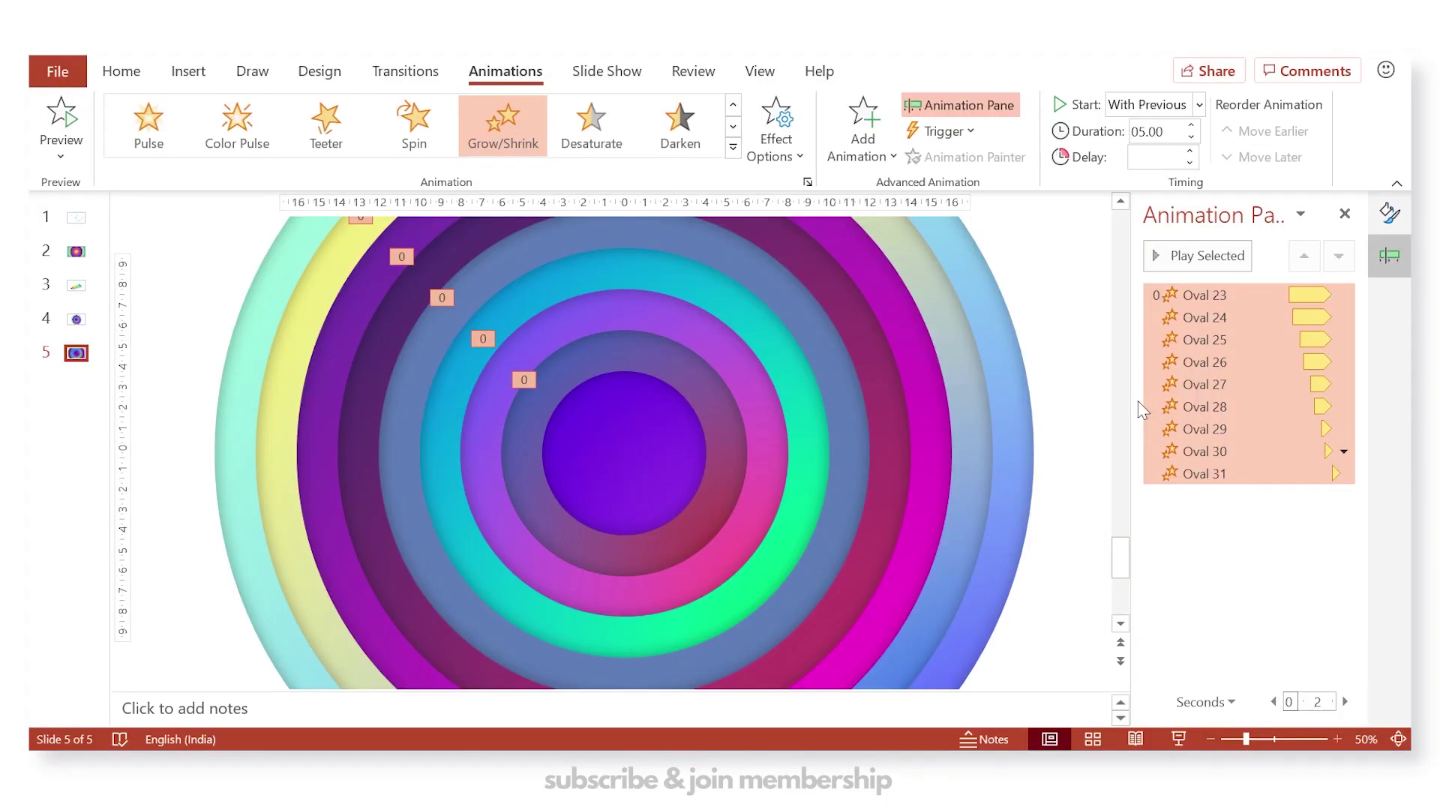
# - Draw a text box in the innermost circle and type 'Rise UP'
pyautogui.click(174, 71)
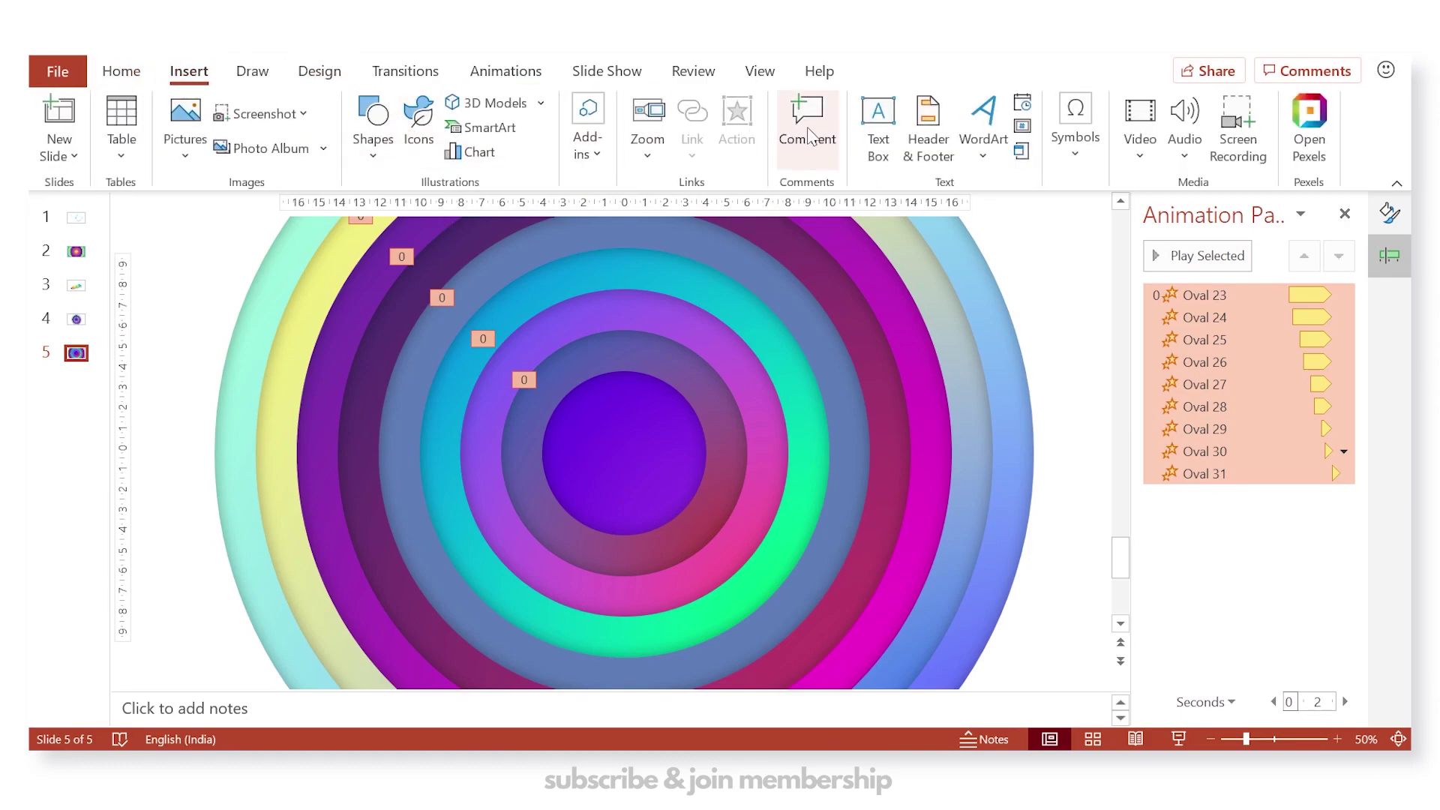
pyautogui.click(878, 131)
pyautogui.moveTo(582, 428); pyautogui.dragTo(678, 466)
pyautogui.write('Rise UP')
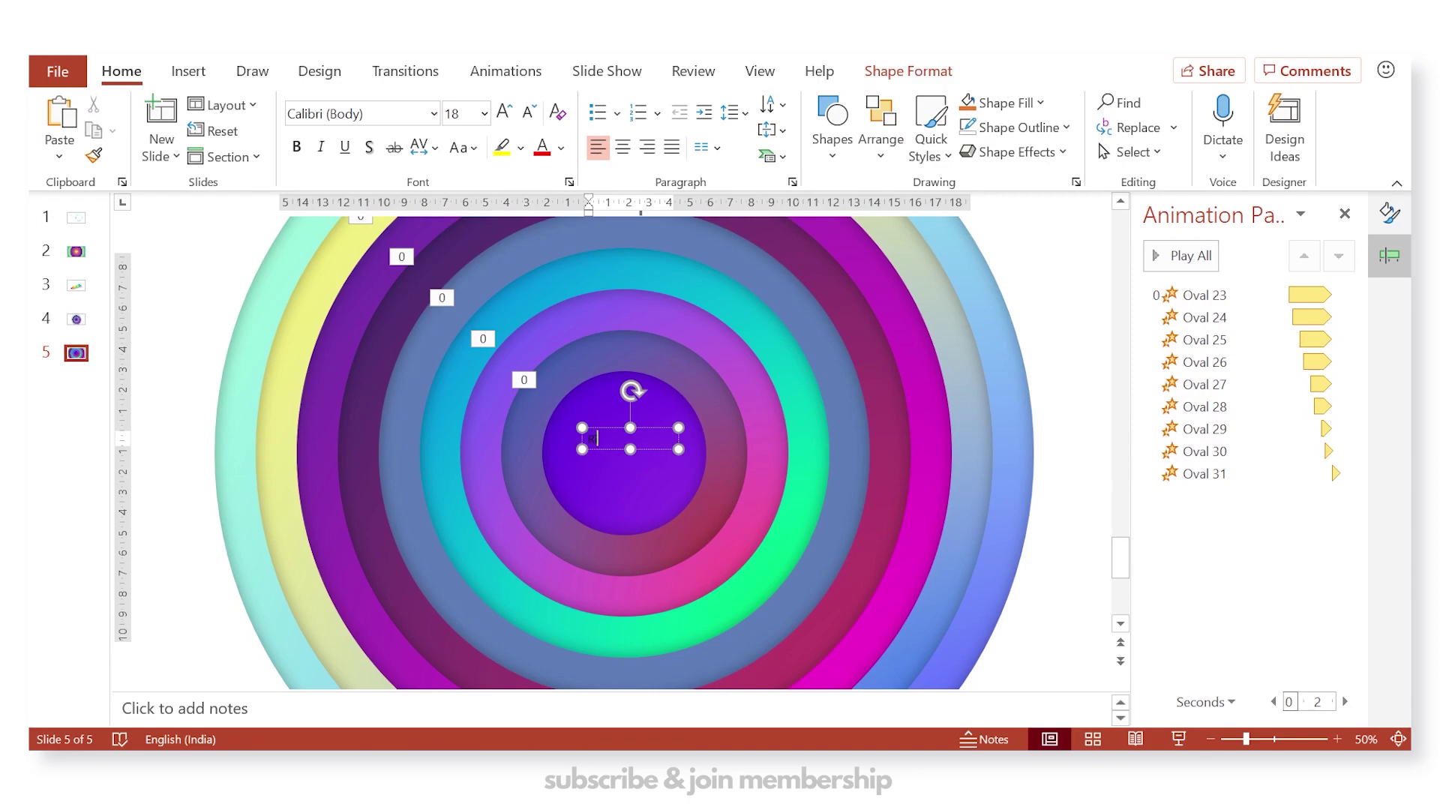
# - Set the title in white 44 pt Mistral and tilt it counter-clockwise
pyautogui.hotkey('ctrl', 'a')
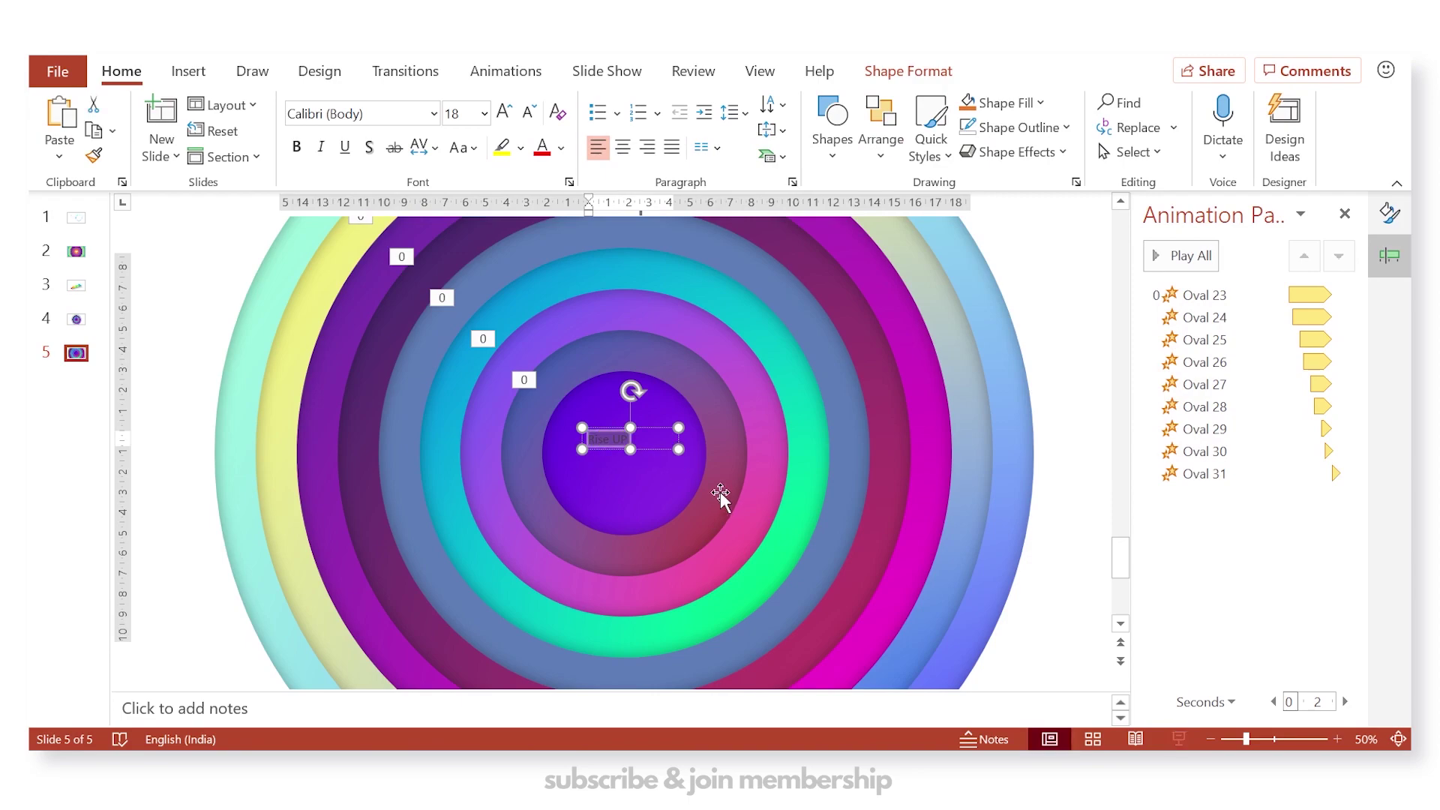
pyautogui.click(360, 113)
pyautogui.click(434, 113)
pyautogui.scroll(-10, 597, 409)
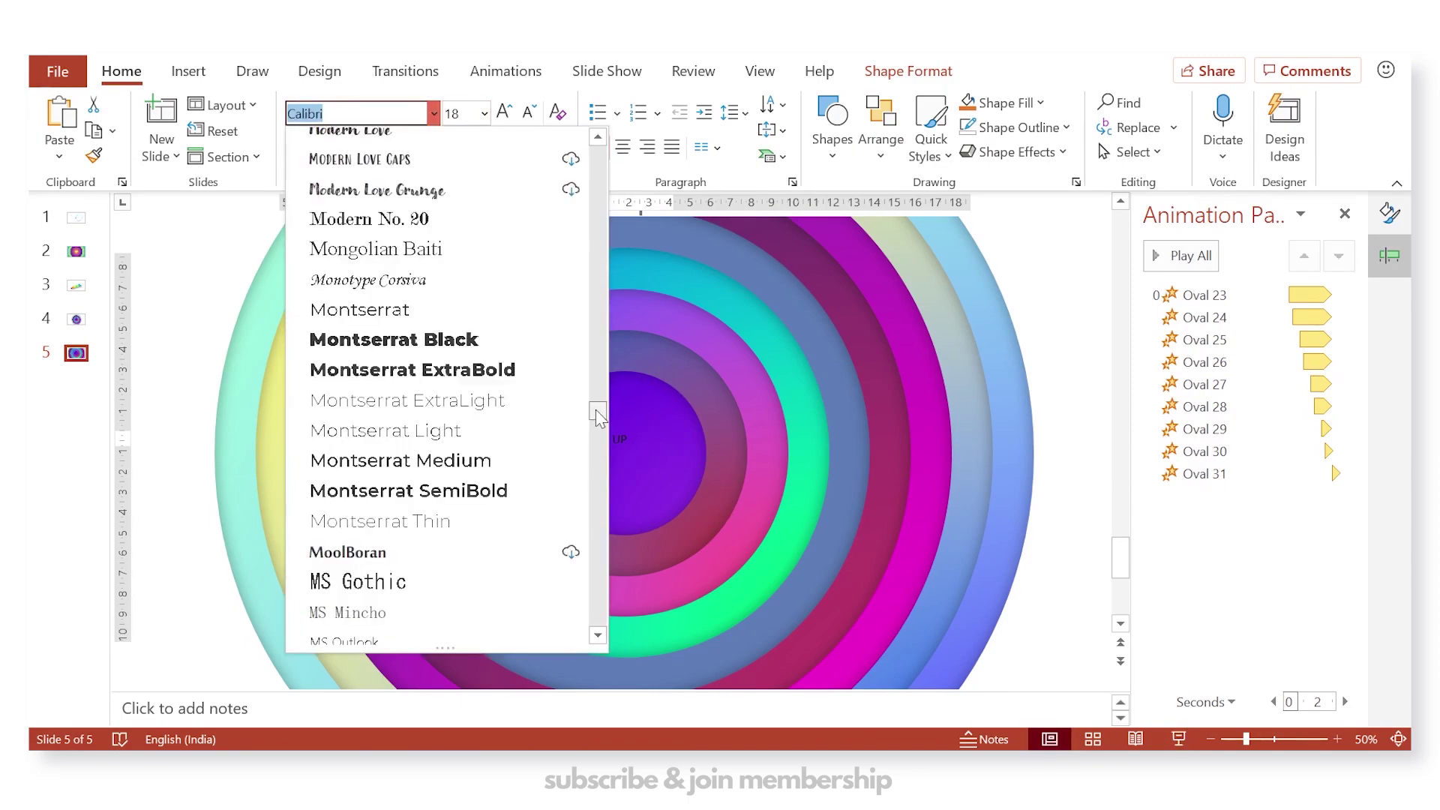
pyautogui.scroll(2, 596, 409)
pyautogui.click(332, 261)
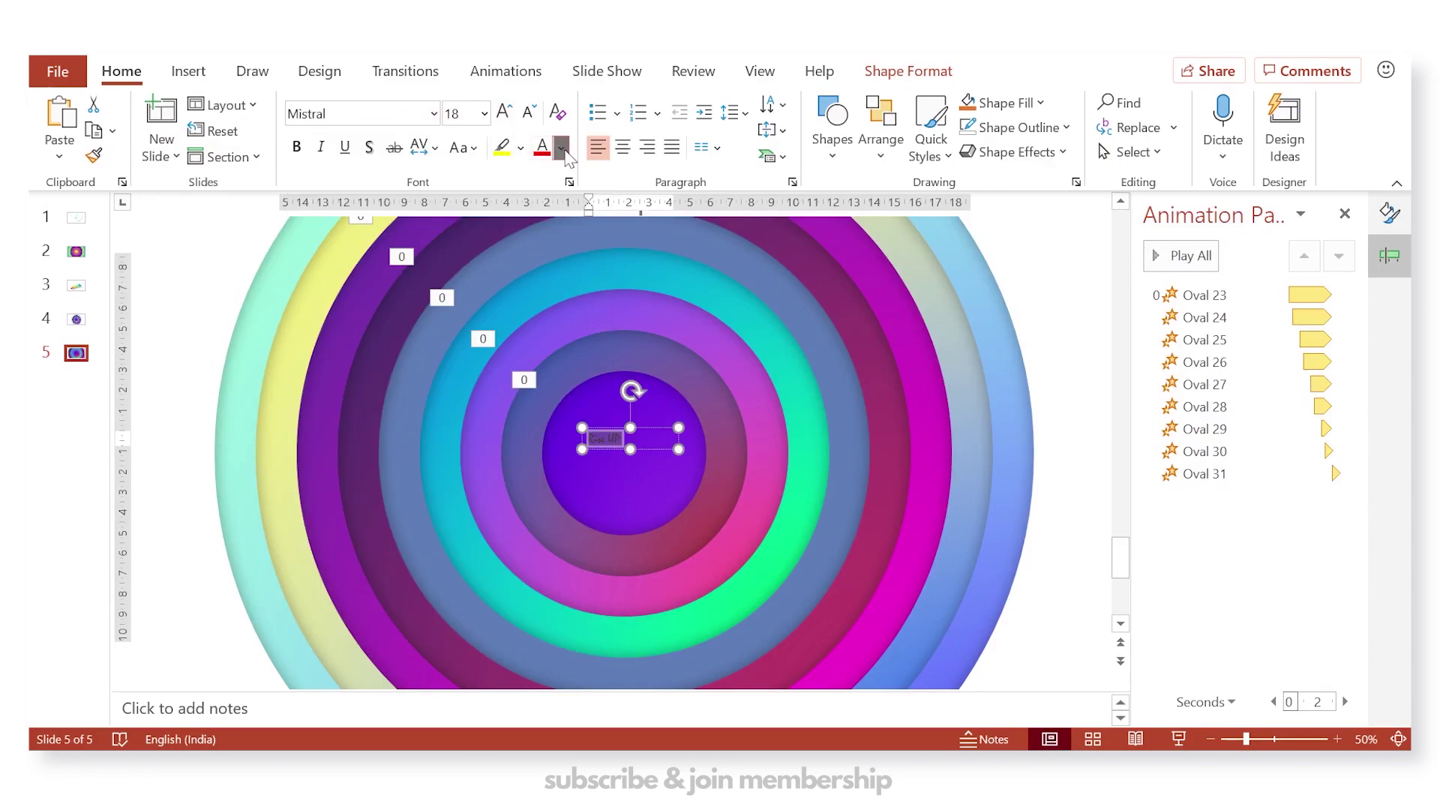
pyautogui.click(561, 148)
pyautogui.click(557, 204)
pyautogui.click(505, 112)
pyautogui.click(505, 113)
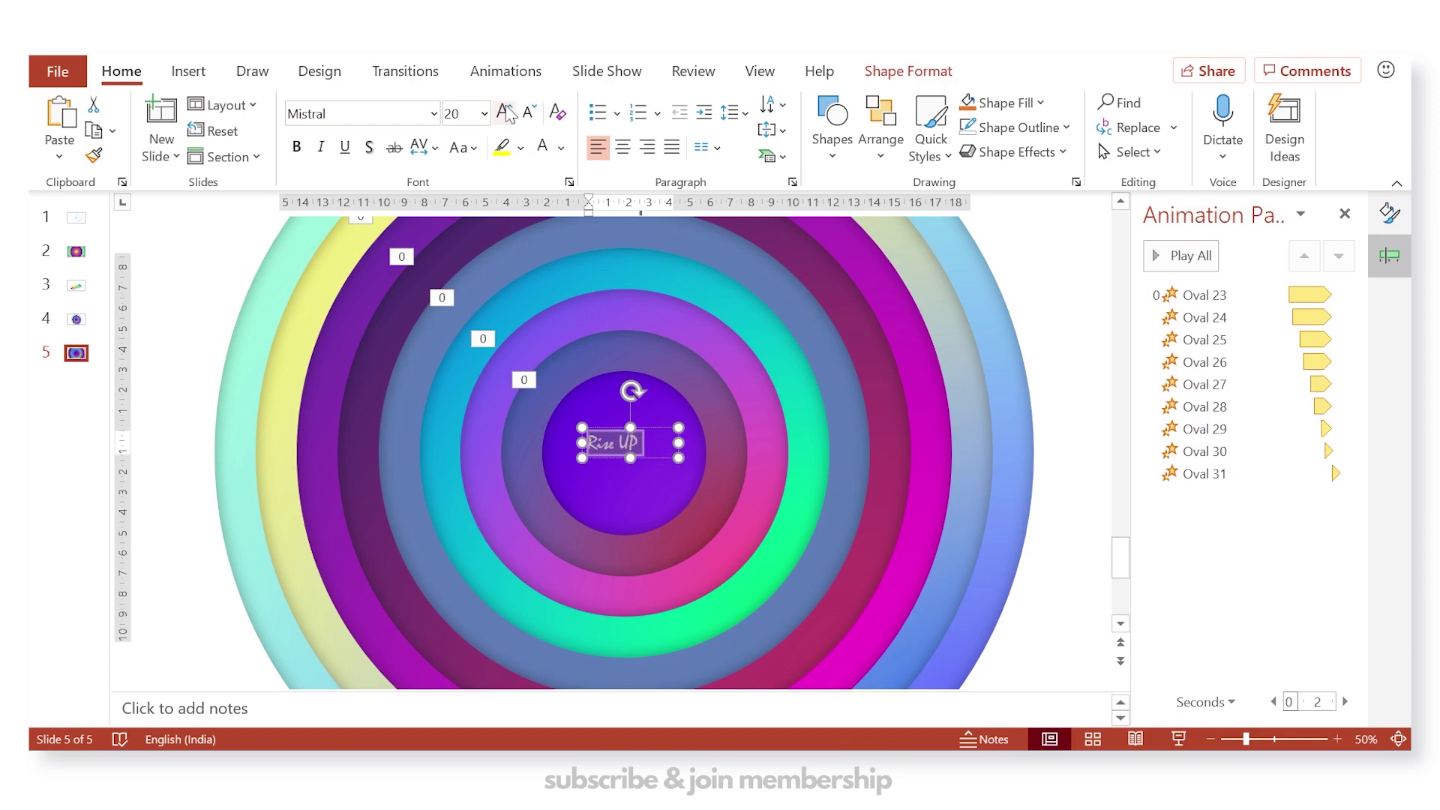
pyautogui.click(505, 112)
pyautogui.click(504, 112)
pyautogui.click(505, 113)
pyautogui.click(505, 113)
pyautogui.click(505, 113)
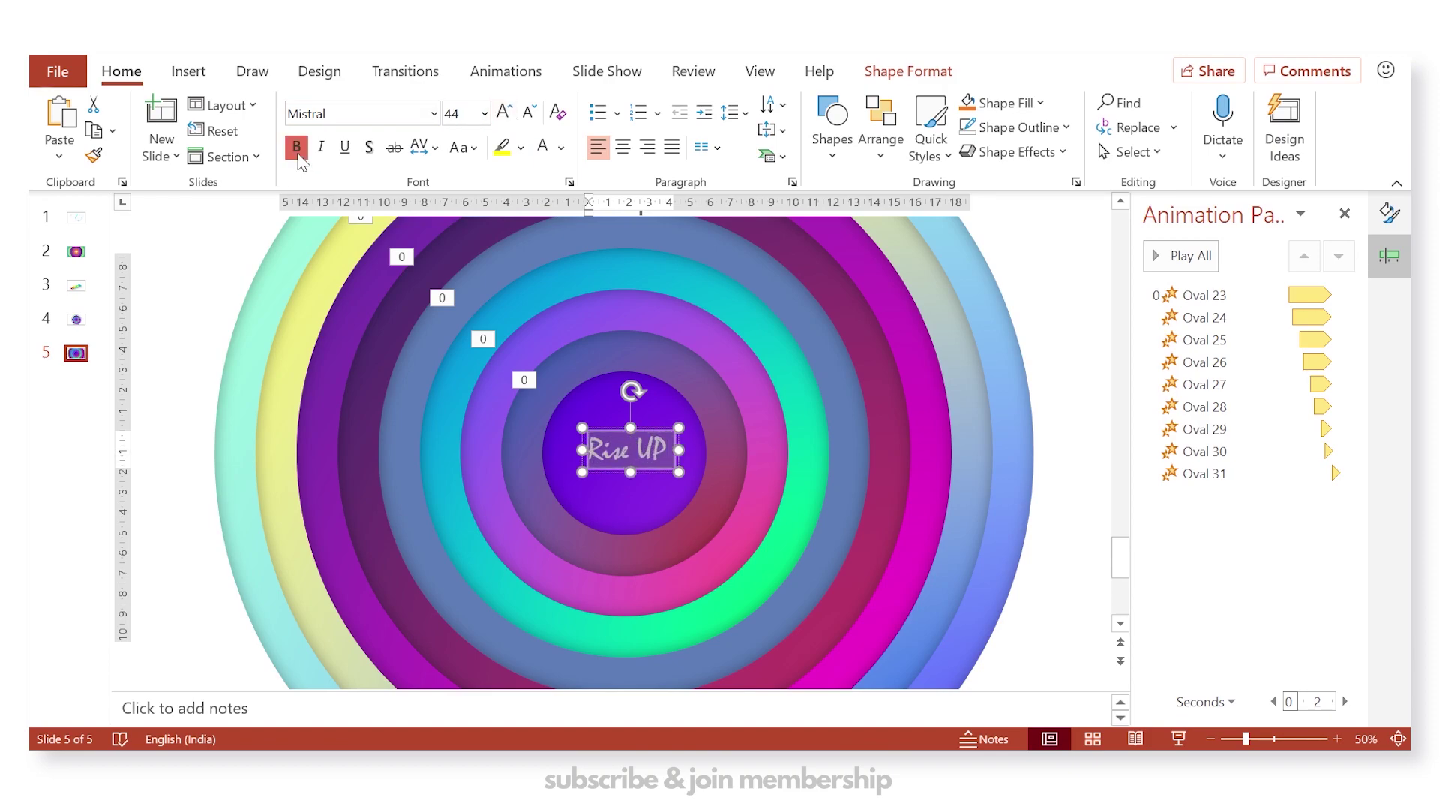
pyautogui.moveTo(632, 390); pyautogui.dragTo(612, 393)
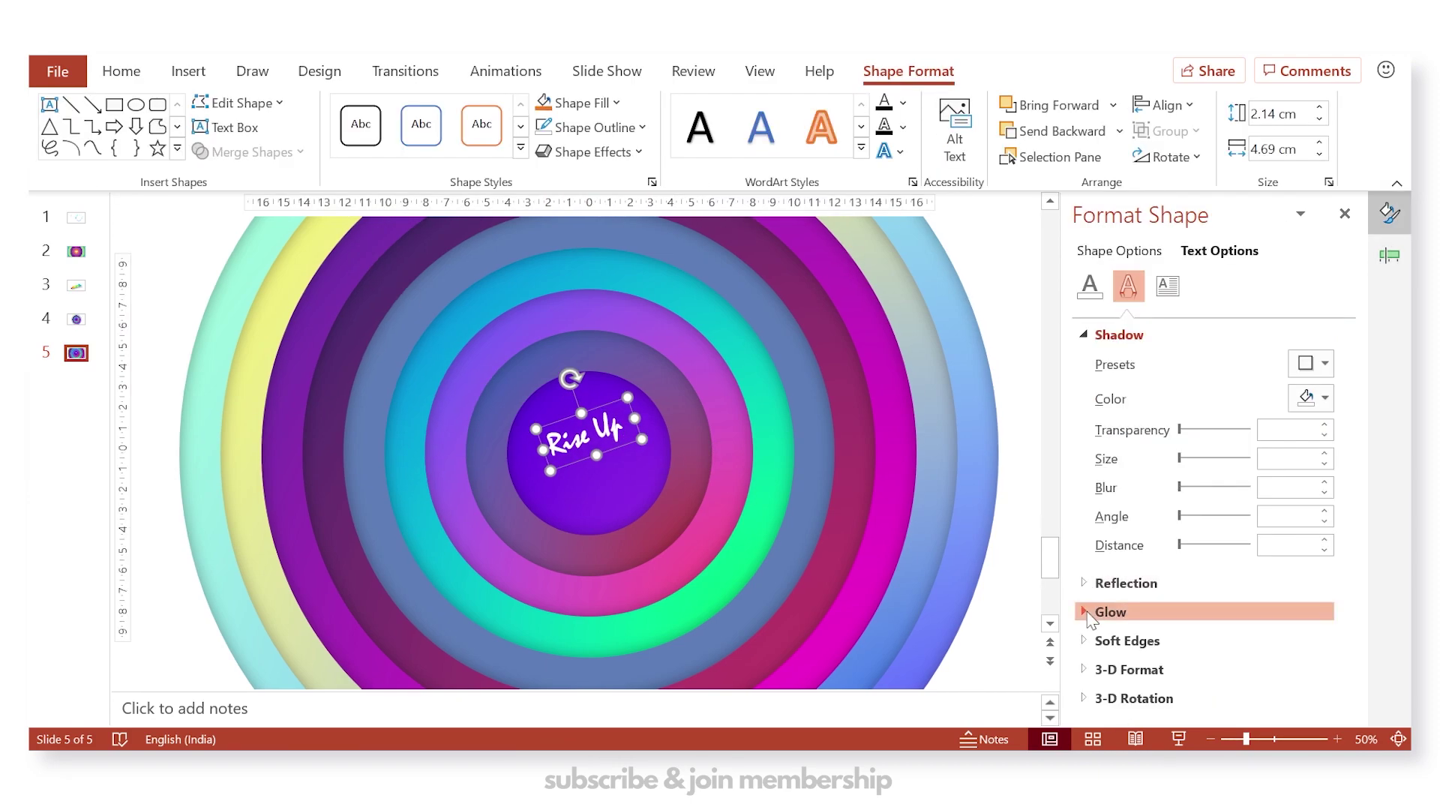
# - Give the Rise UP title a white text glow, 10 pt in size at 35% transparency
pyautogui.click(1200, 605)
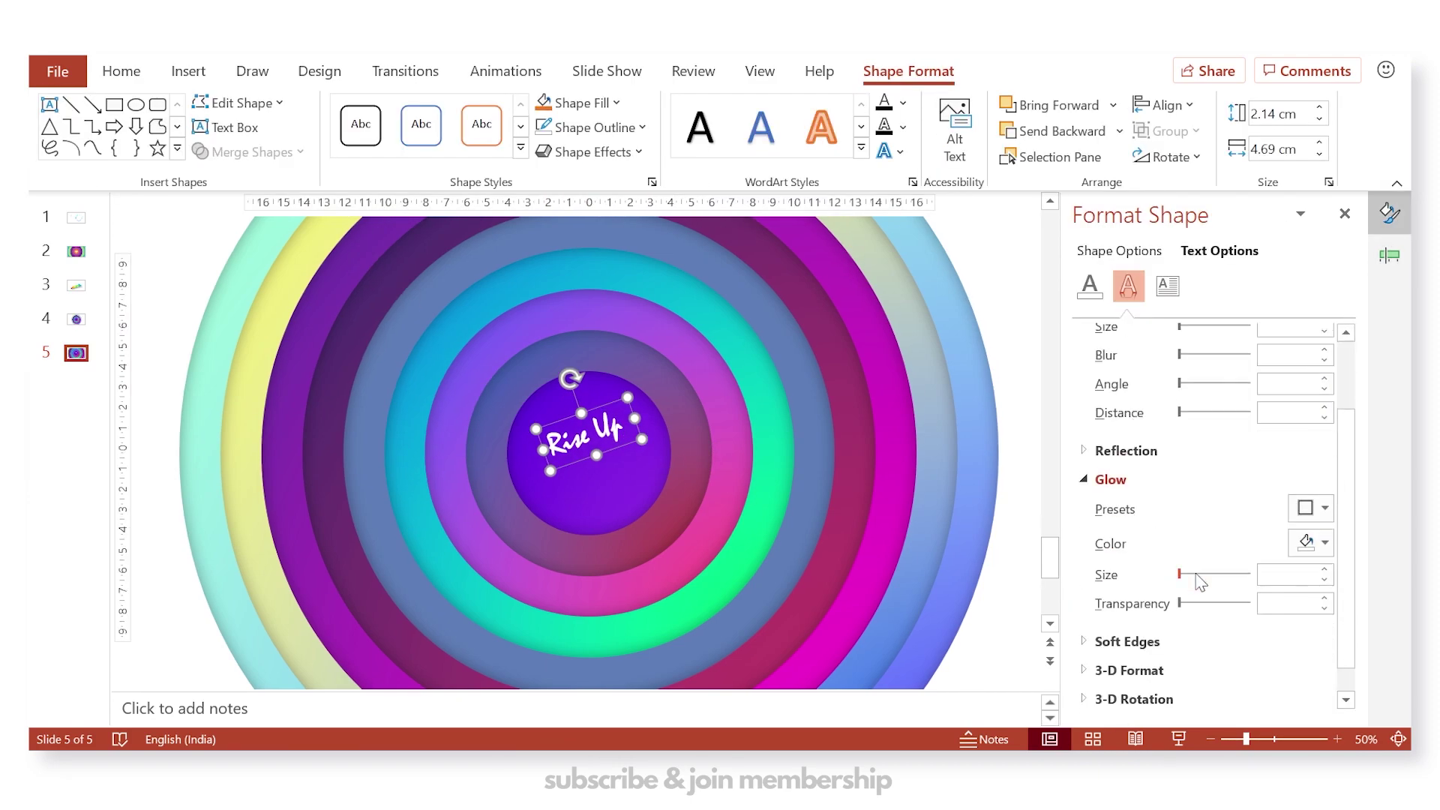
pyautogui.click(1313, 508)
pyautogui.click(1323, 513)
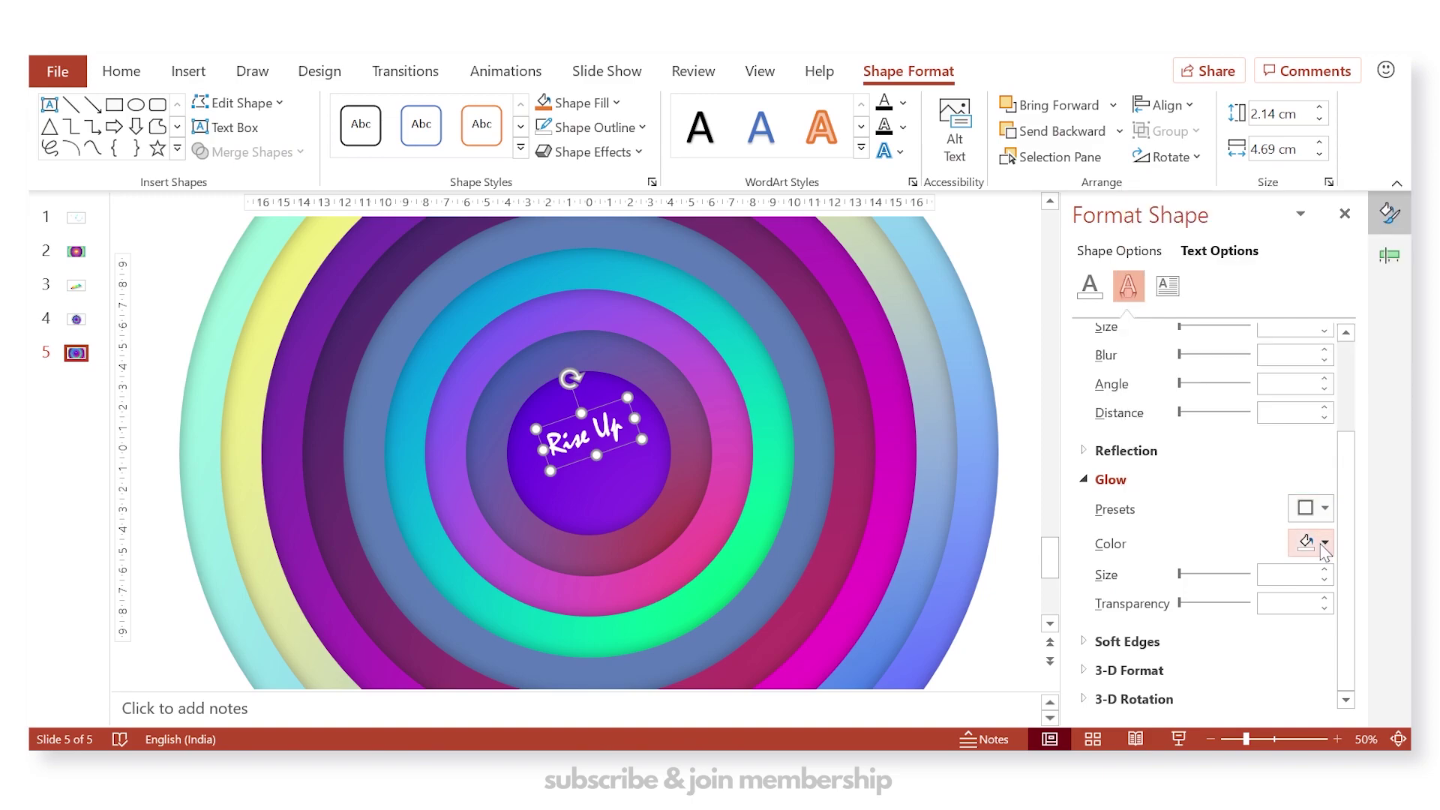
pyautogui.click(1320, 544)
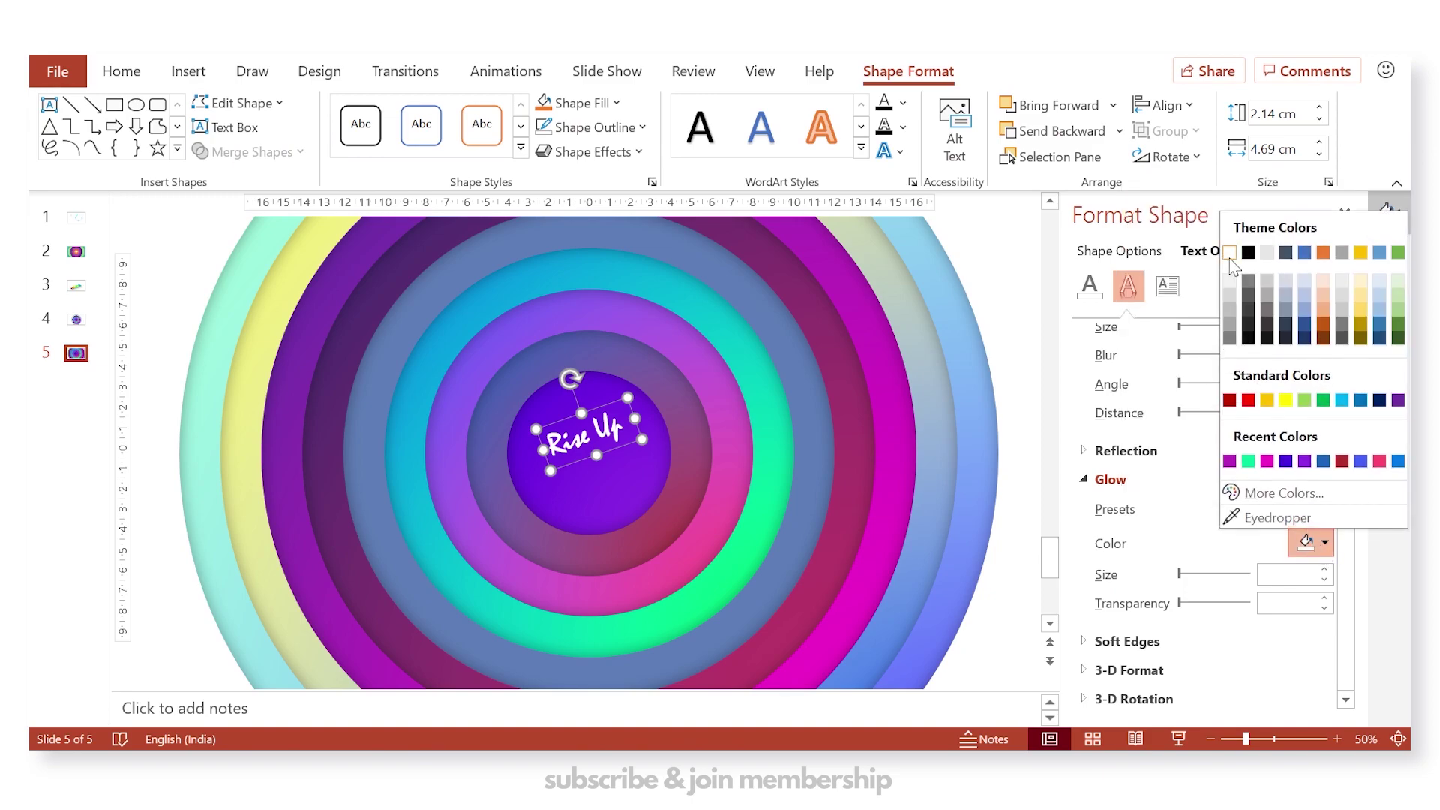
pyautogui.click(1229, 252)
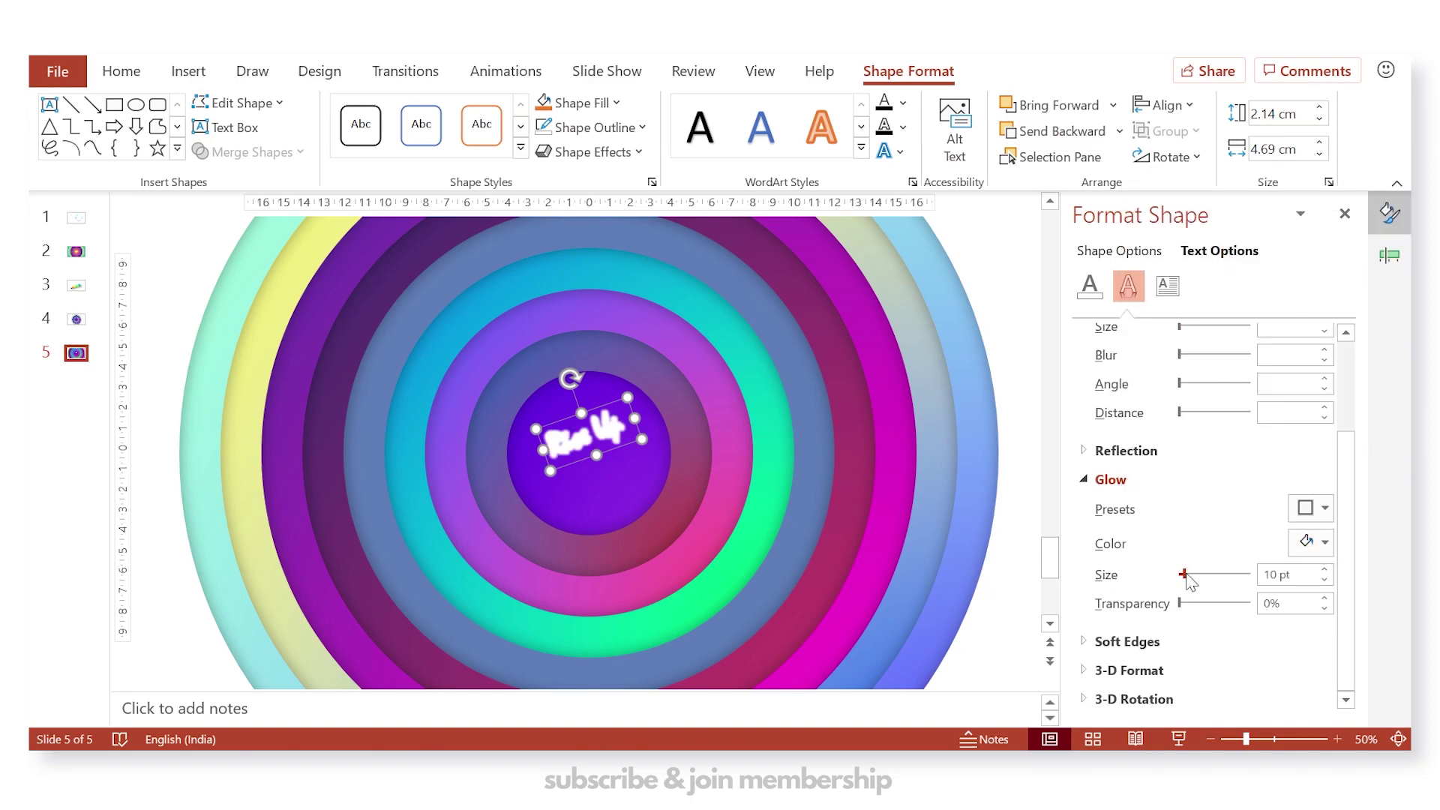
pyautogui.moveTo(1187, 576); pyautogui.dragTo(1202, 605)
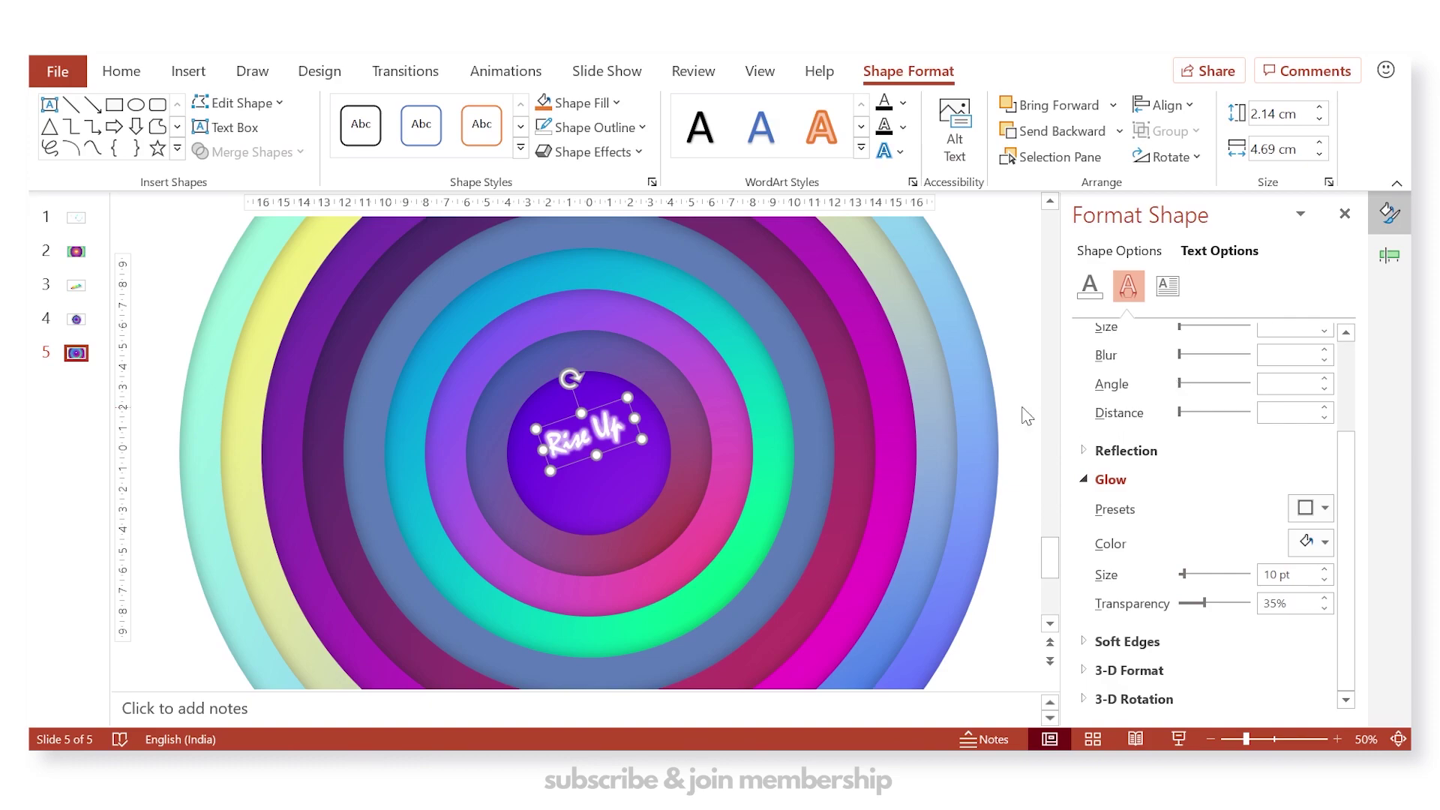
pyautogui.click(1102, 292)
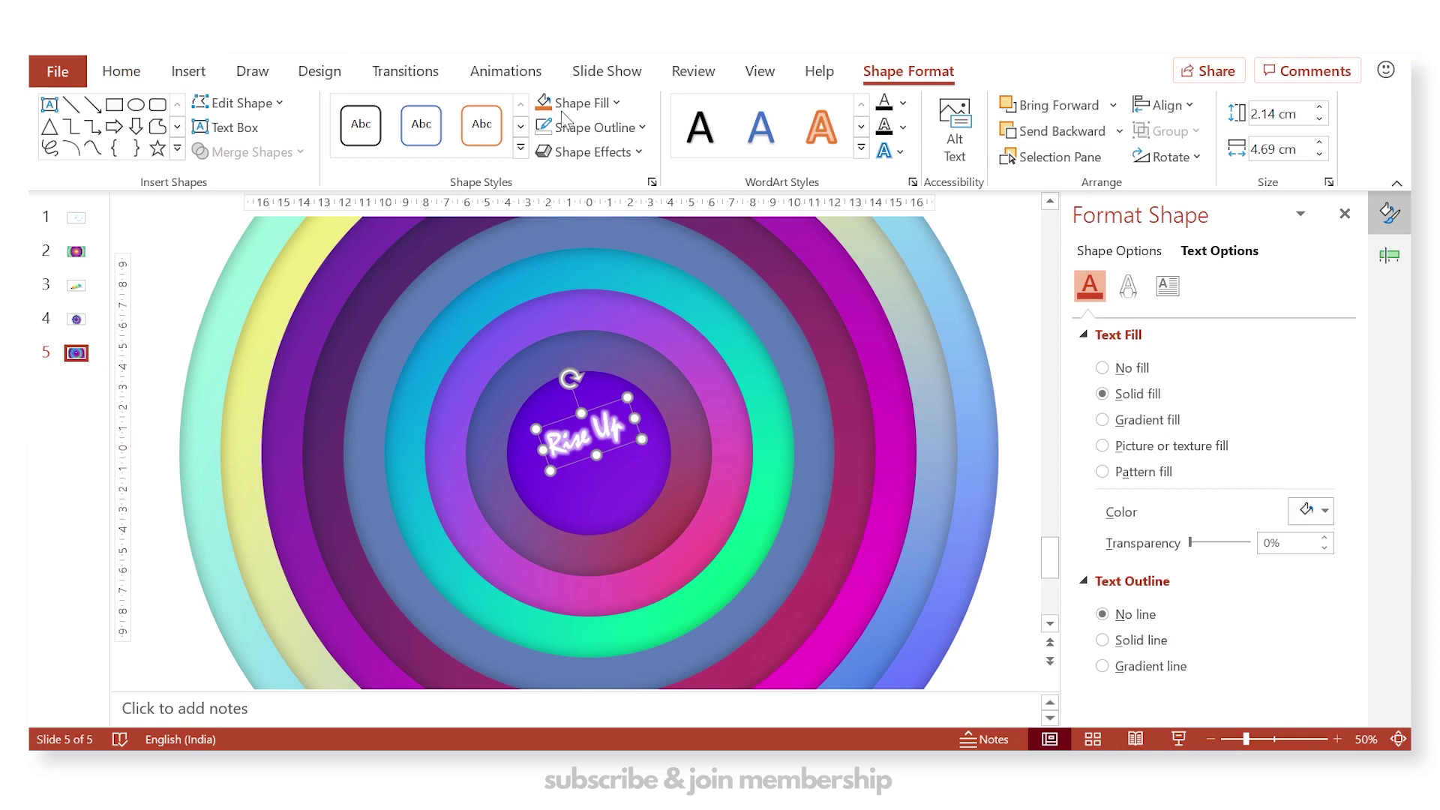
# - Set the Rise UP title's character spacing to Loose and widen its box to one line
pyautogui.click(122, 72)
pyautogui.click(425, 147)
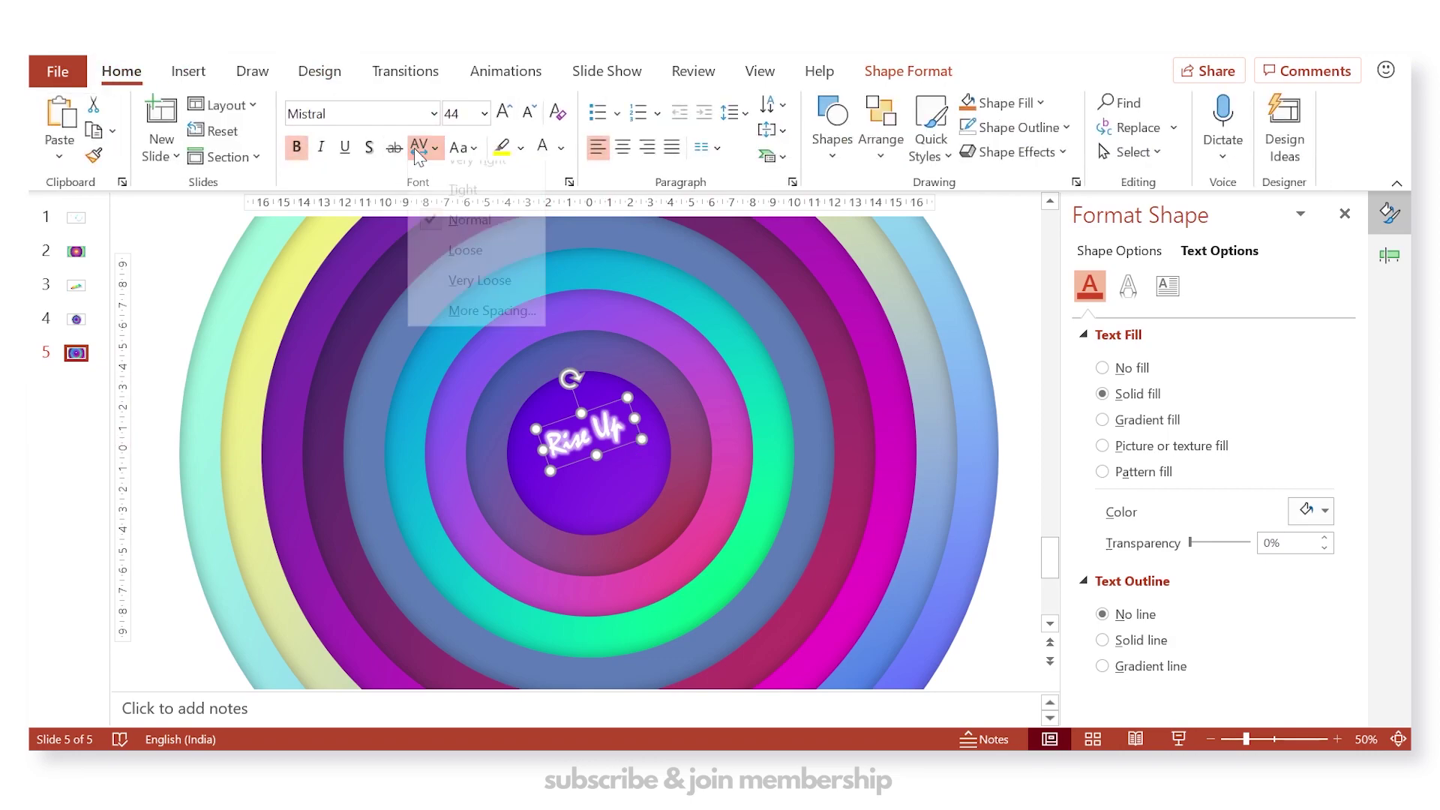
pyautogui.click(471, 269)
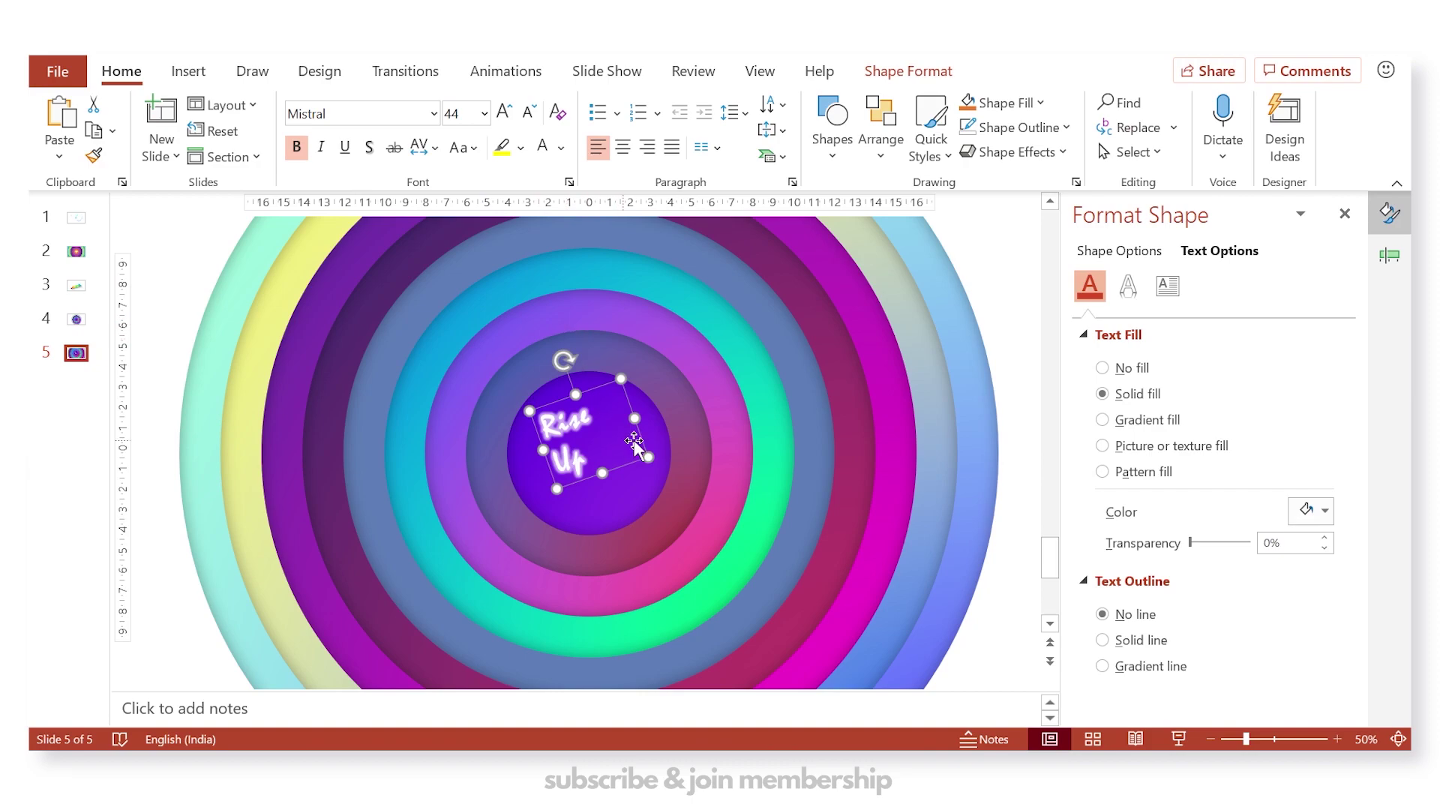
pyautogui.moveTo(642, 417); pyautogui.dragTo(660, 410)
# - Add a 'CREATIVE VENUS' caption below the title in Questrial with Loose character spacing
pyautogui.hotkey('alt', 'n')
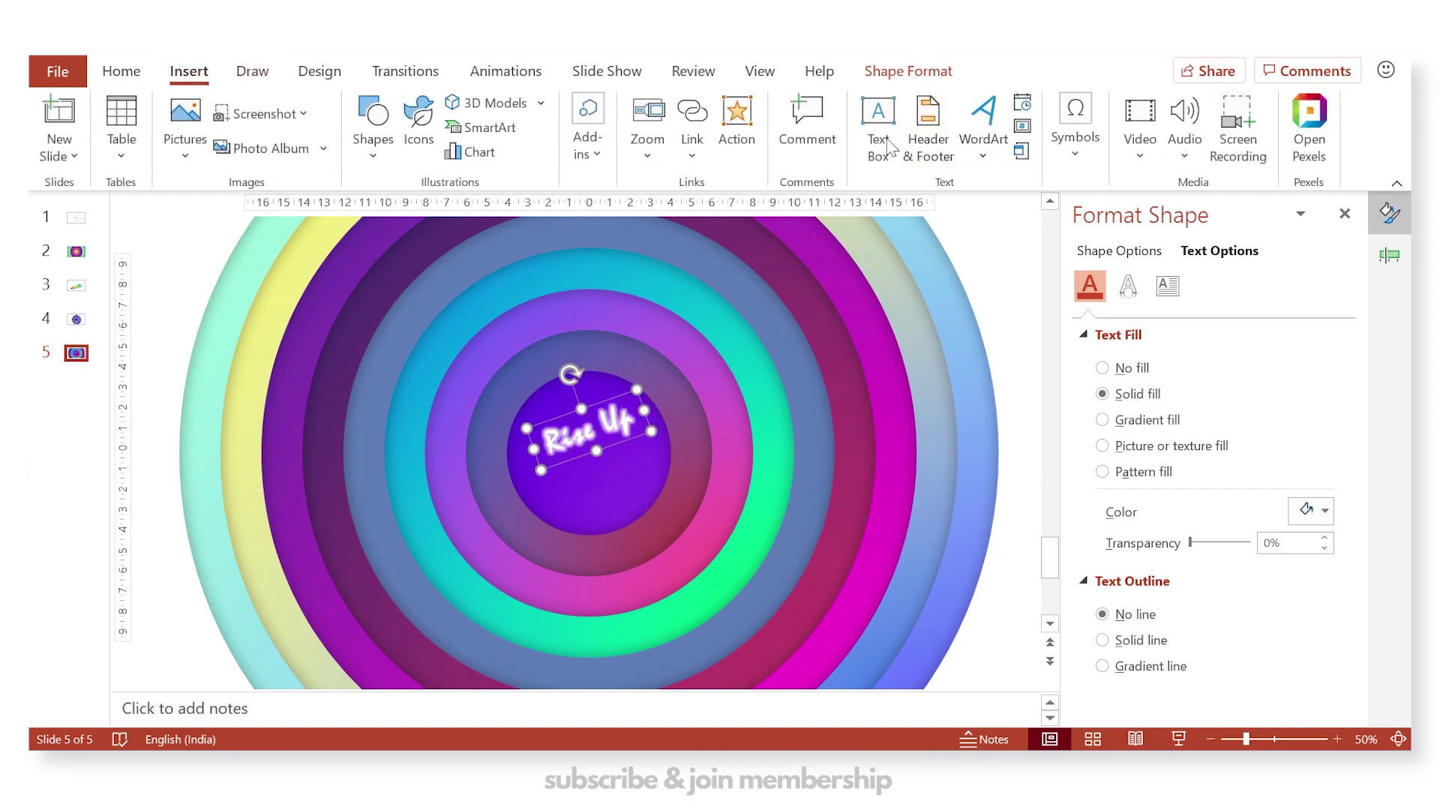
pyautogui.press('x')
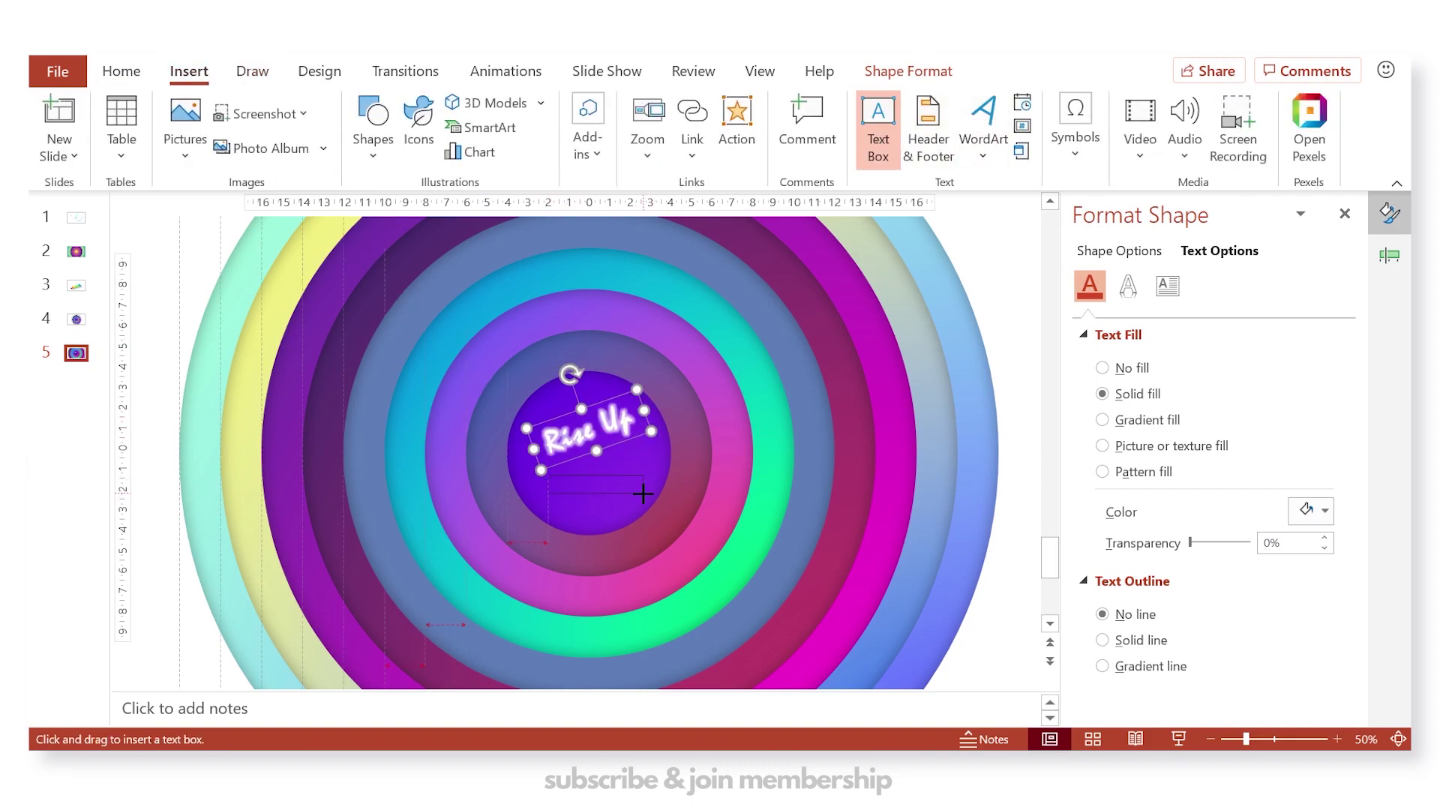
pyautogui.moveTo(642, 492); pyautogui.dragTo(643, 495)
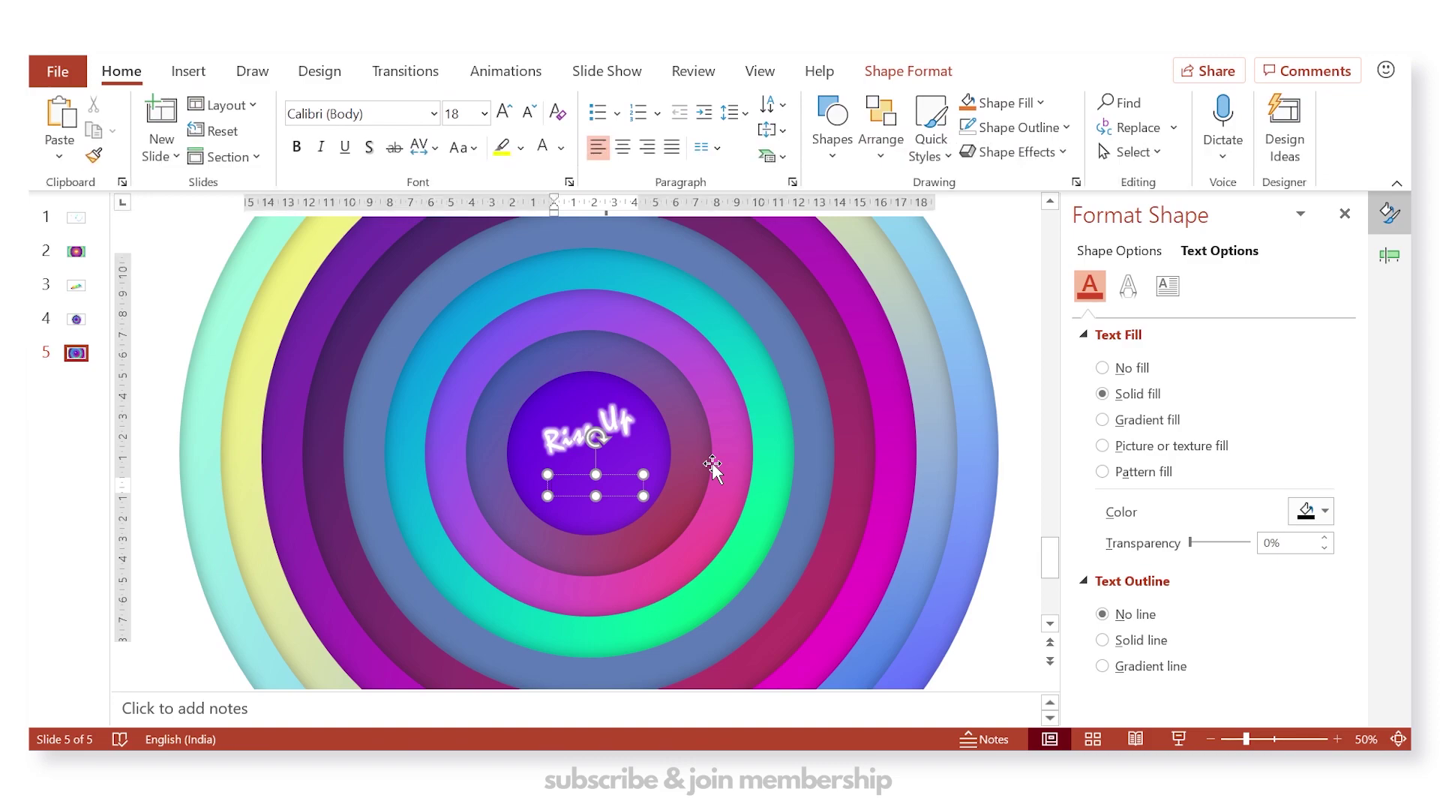
pyautogui.write('CREATIVE VENUS')
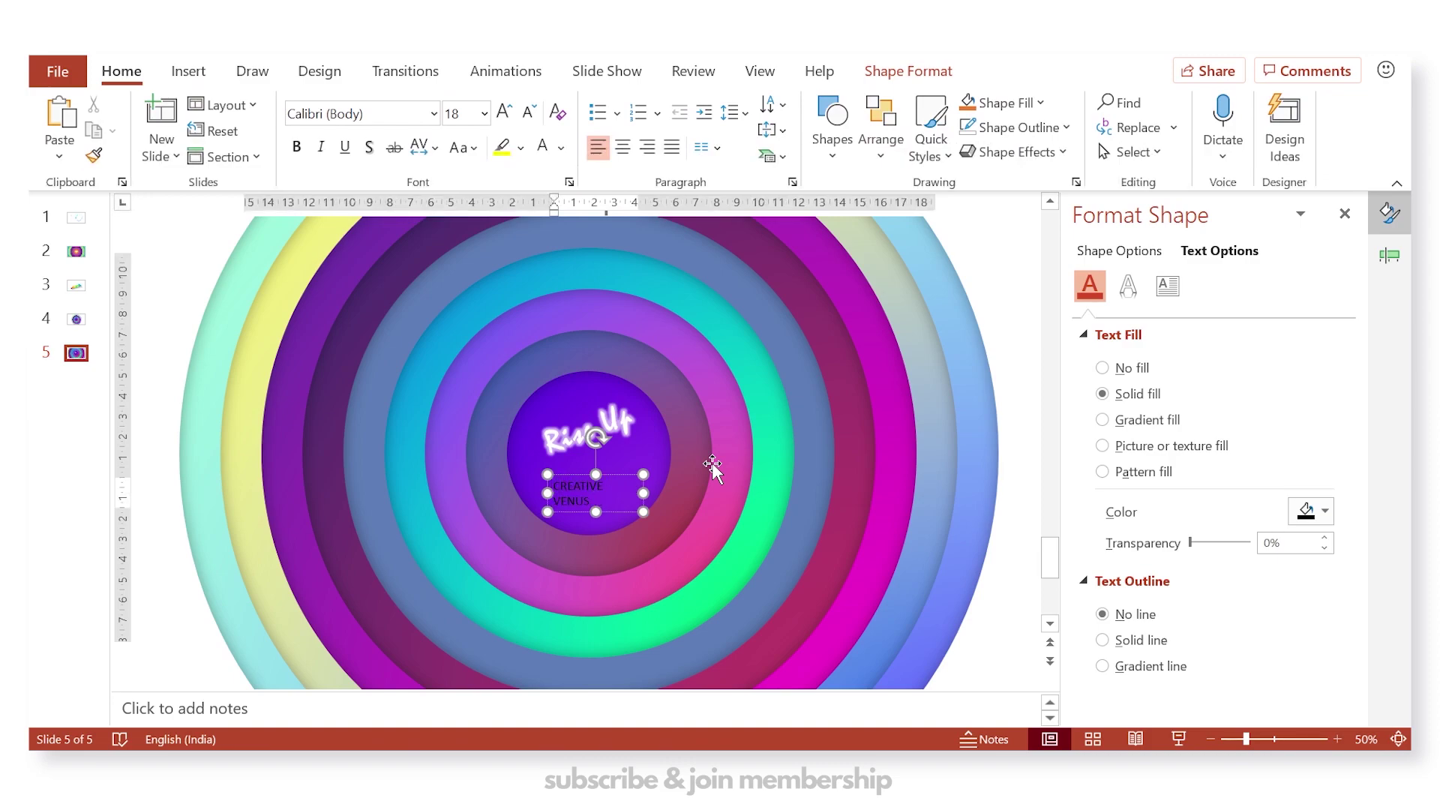
pyautogui.hotkey('ctrl', 'a')
pyautogui.hotkey('ctrl', 'shift', 'f')
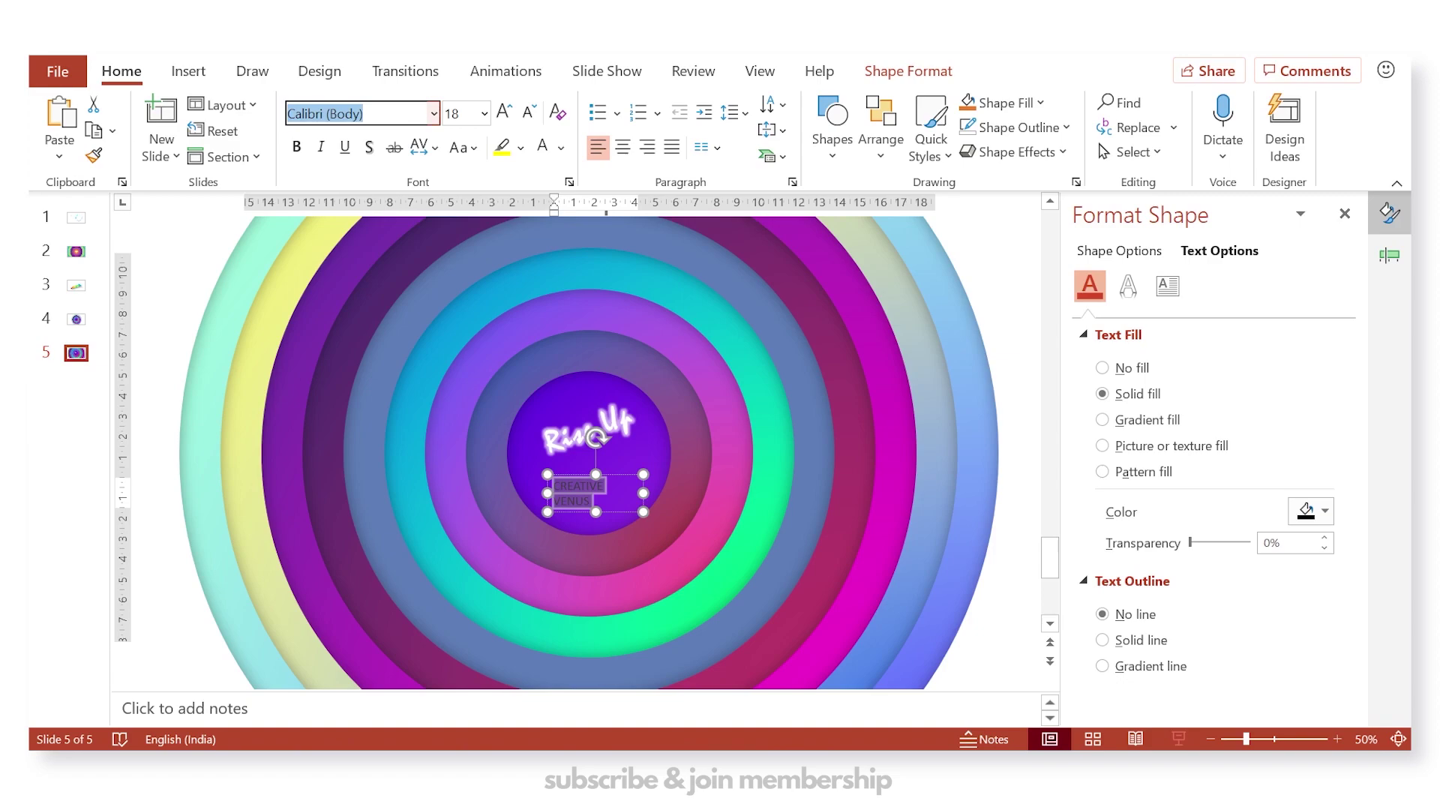
pyautogui.press('Return')
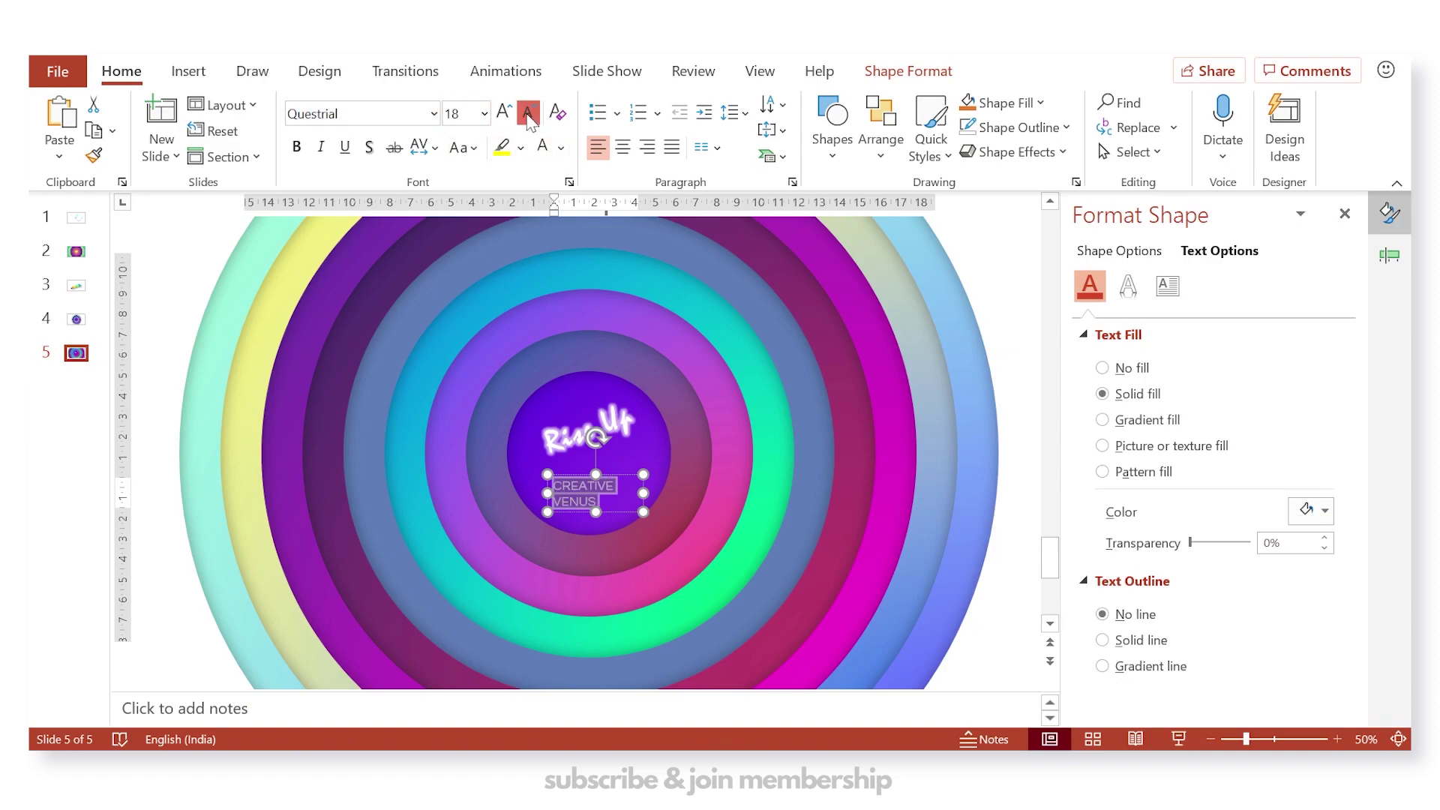
pyautogui.click(422, 148)
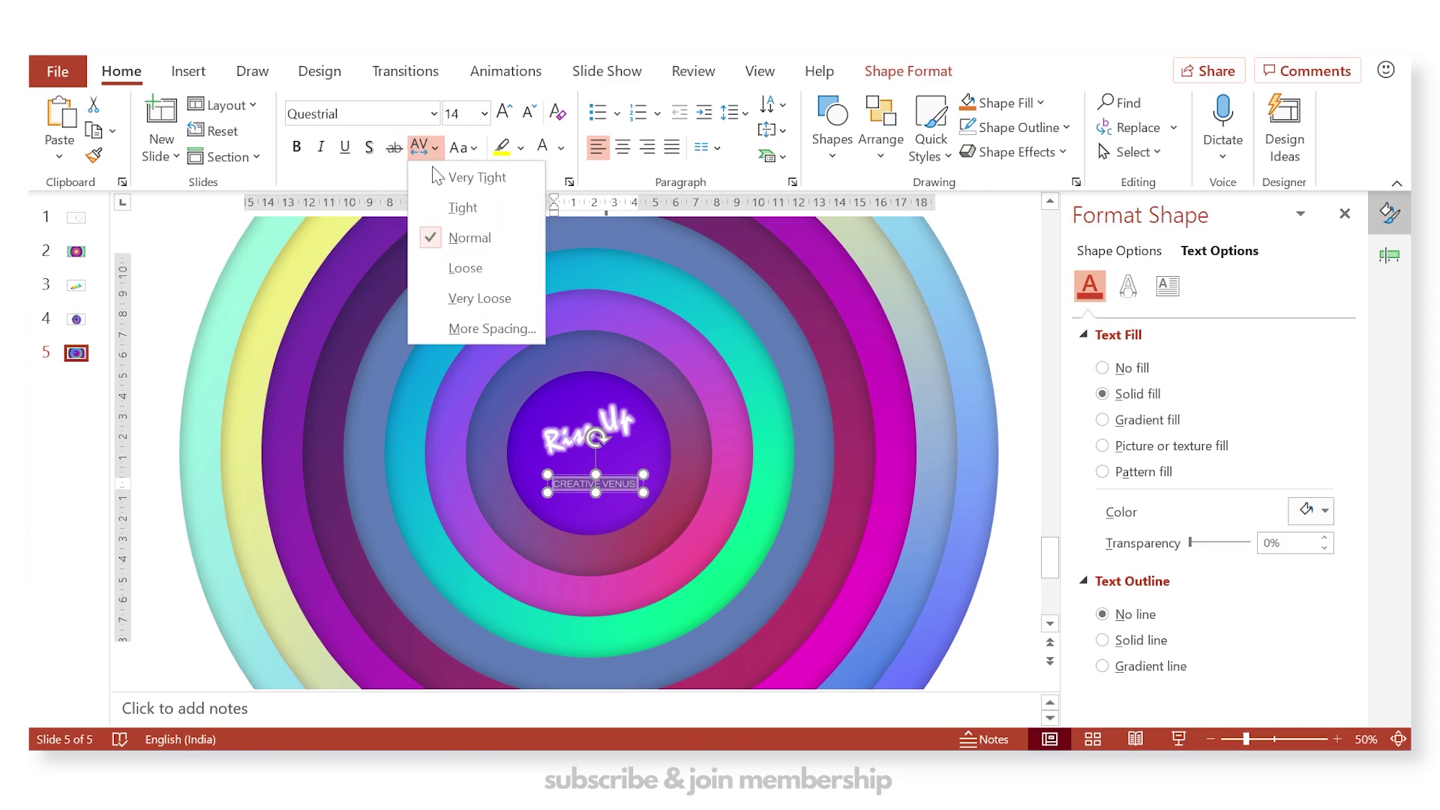
pyautogui.click(466, 268)
pyautogui.moveTo(543, 486); pyautogui.dragTo(526, 488)
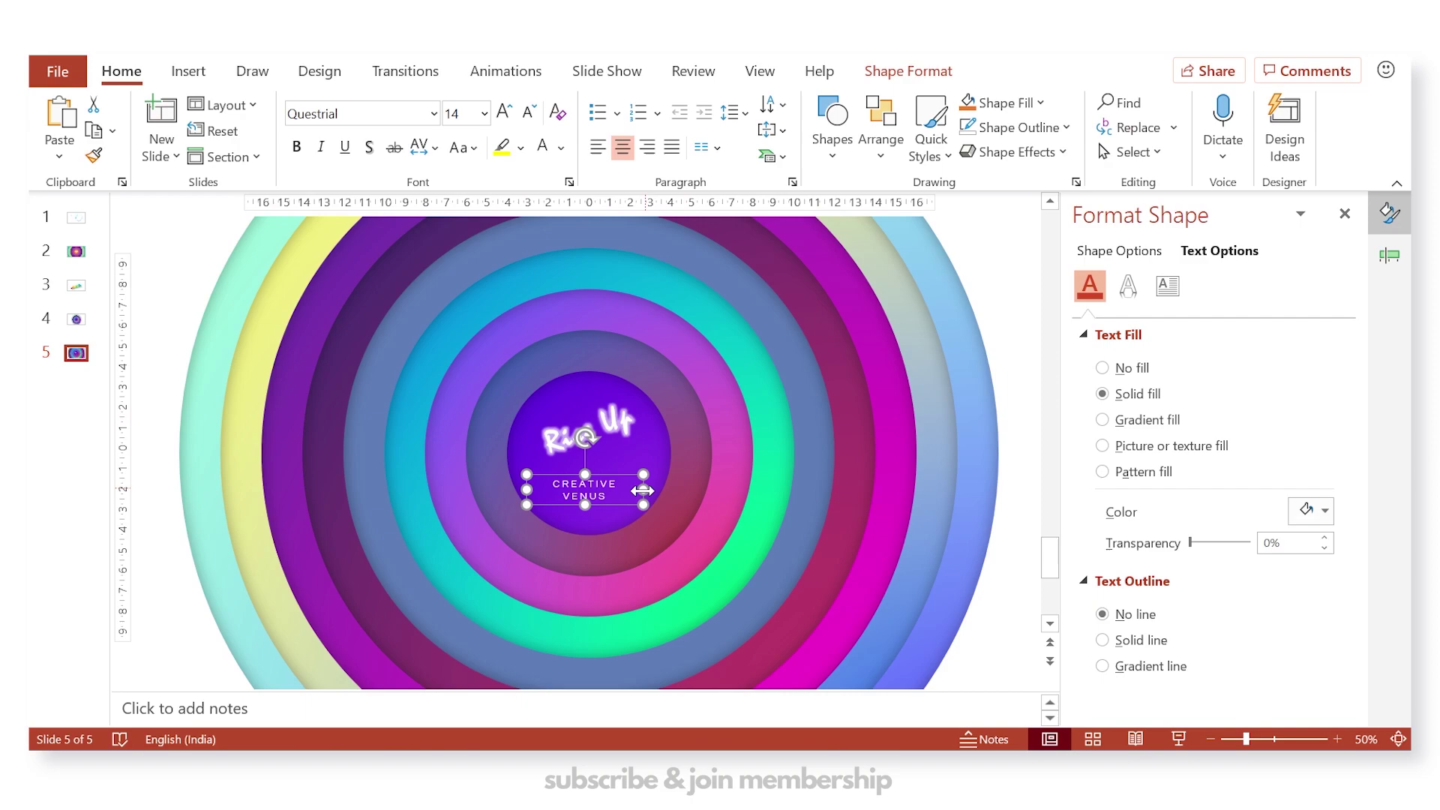